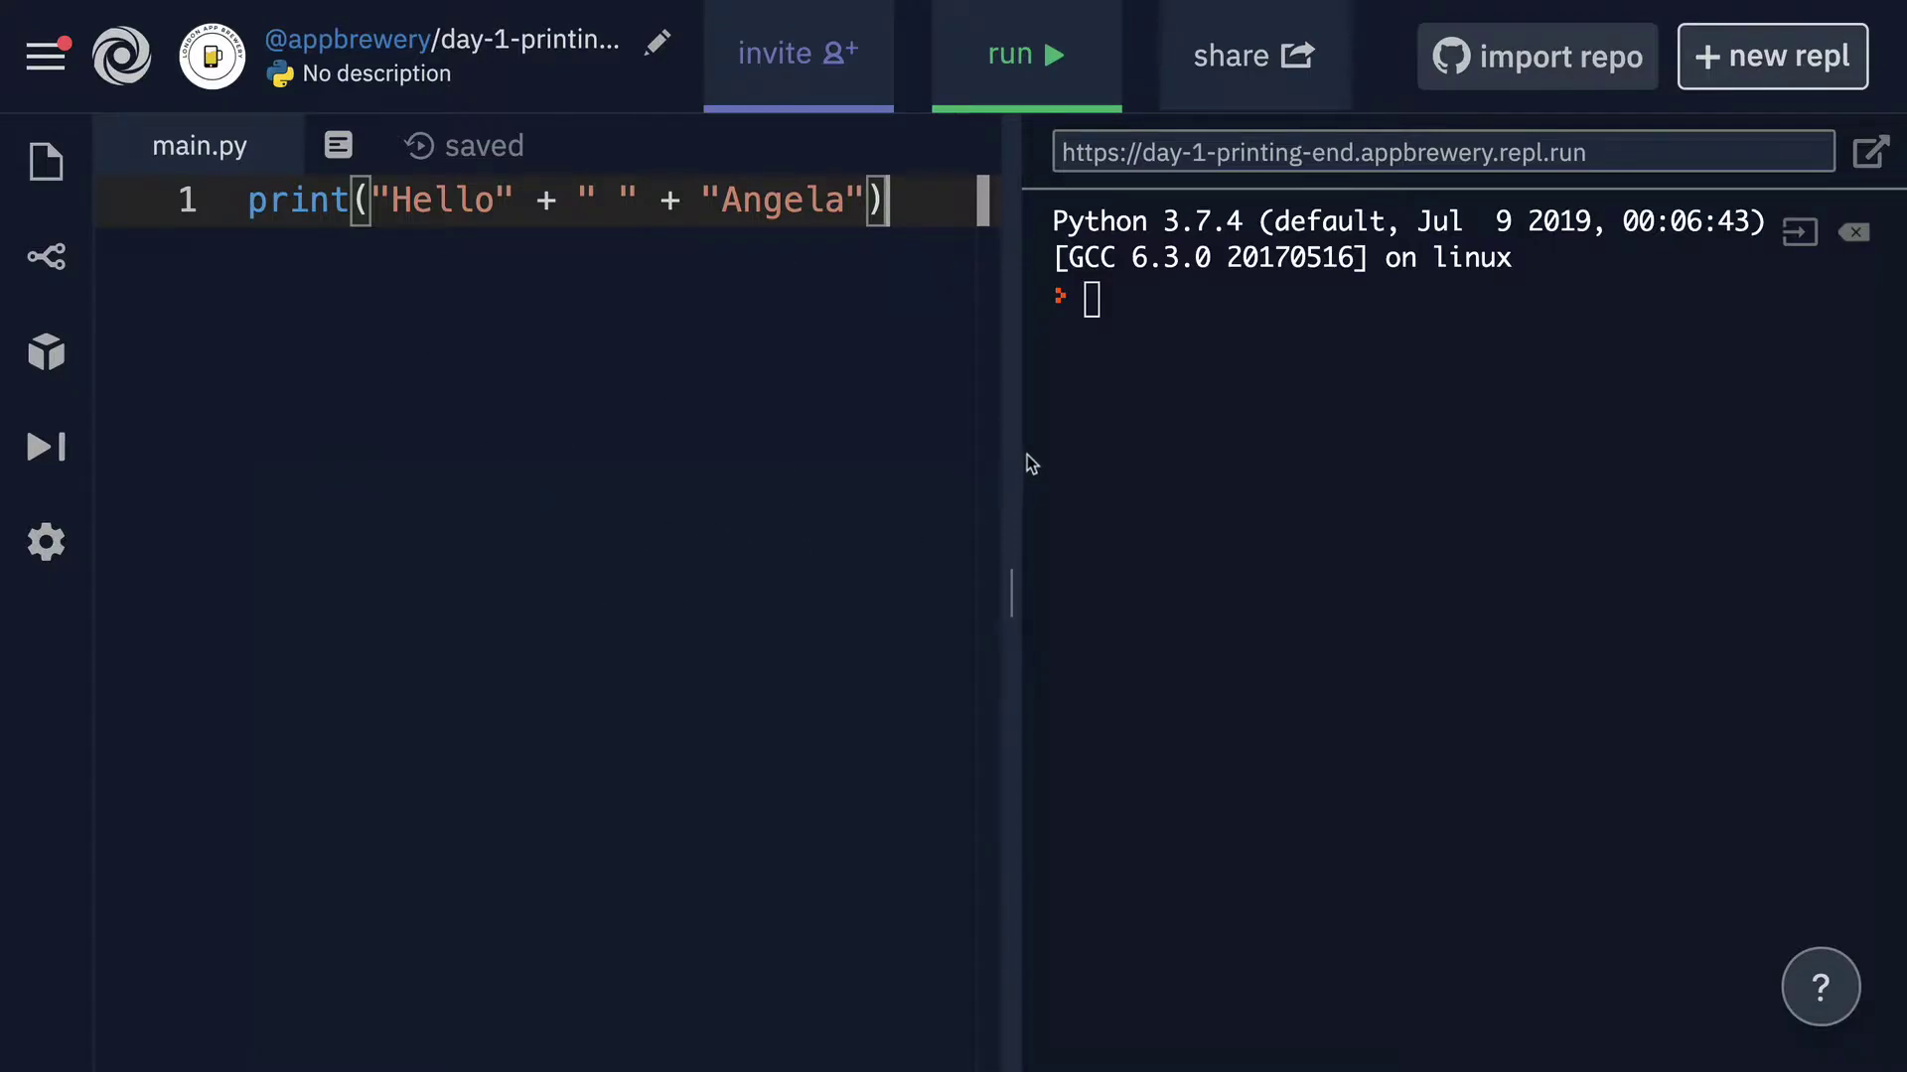
Step: Replace the printed greeting with 'What is your name?' and run the script
{"action": "left_click_drag", "start_coordinate": [391, 200], "coordinate": [847, 204]}
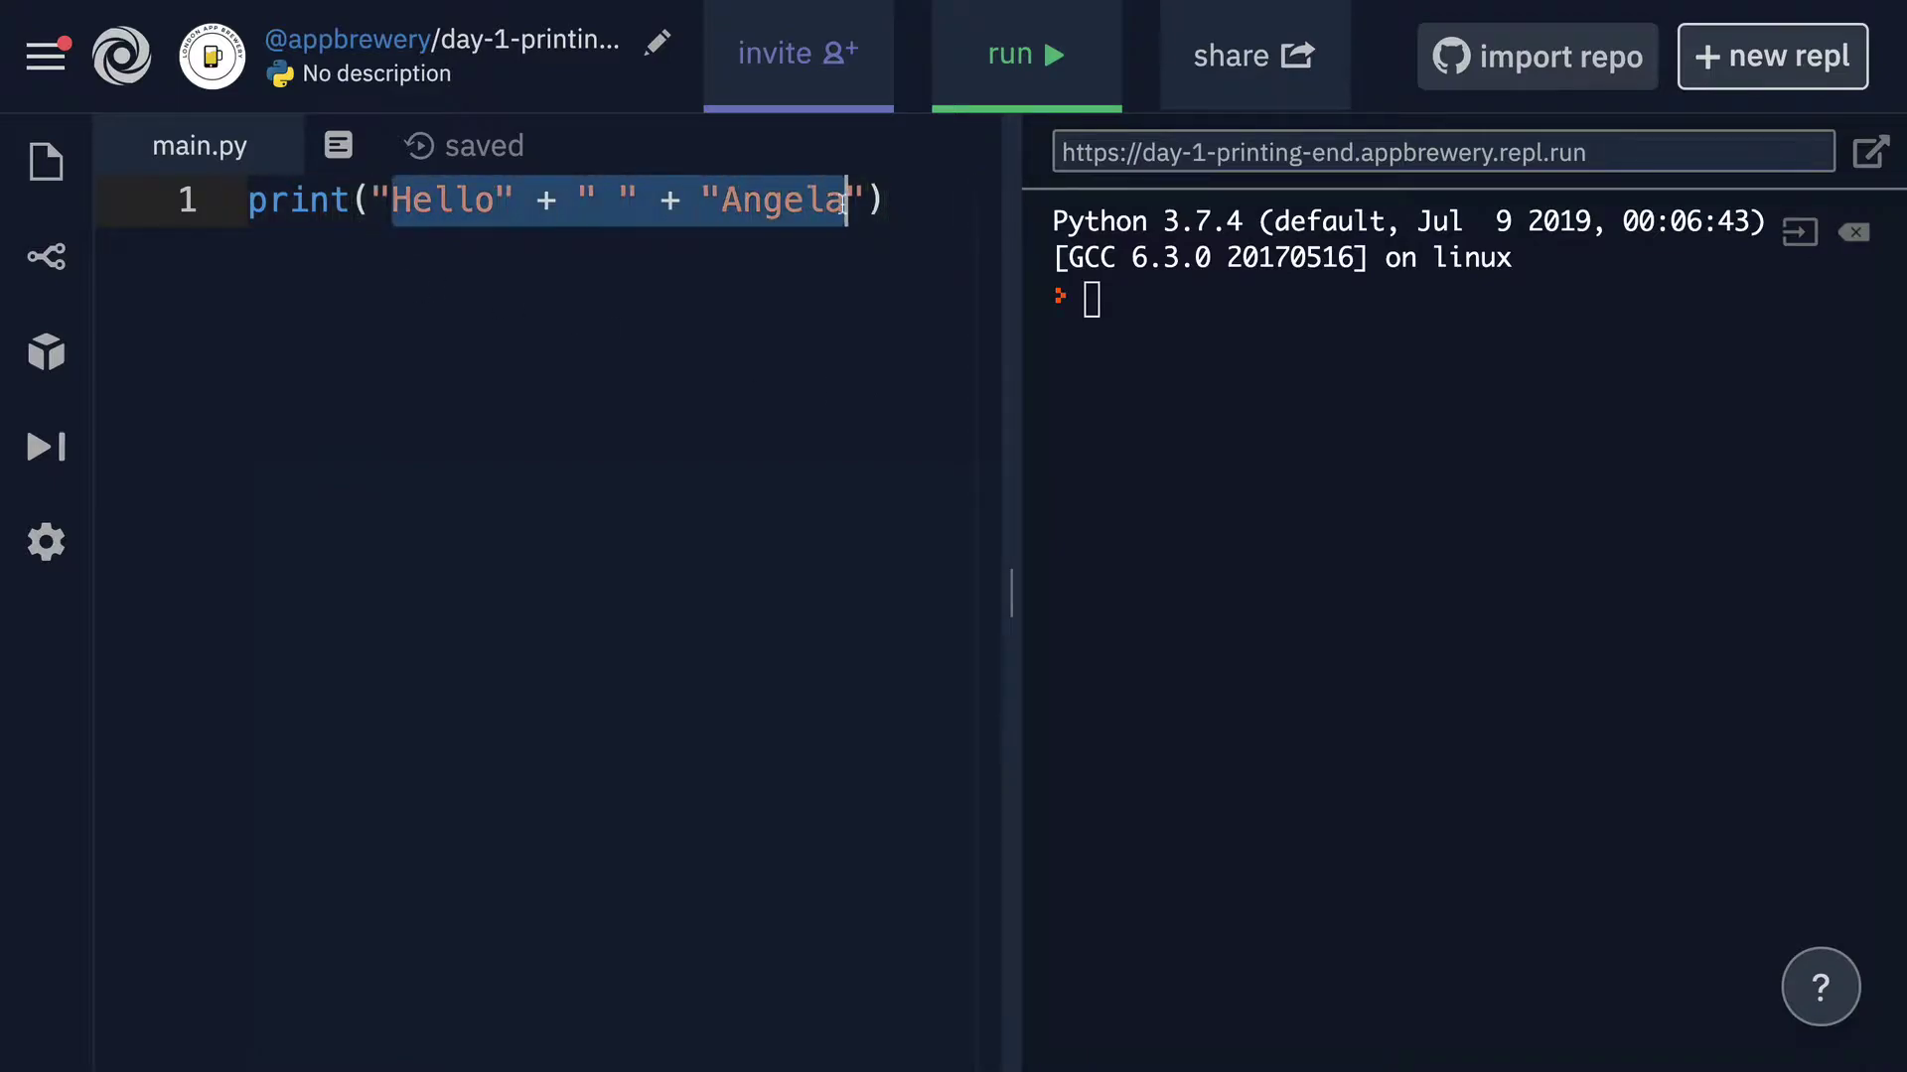
{"action": "key", "text": "BackSpace"}
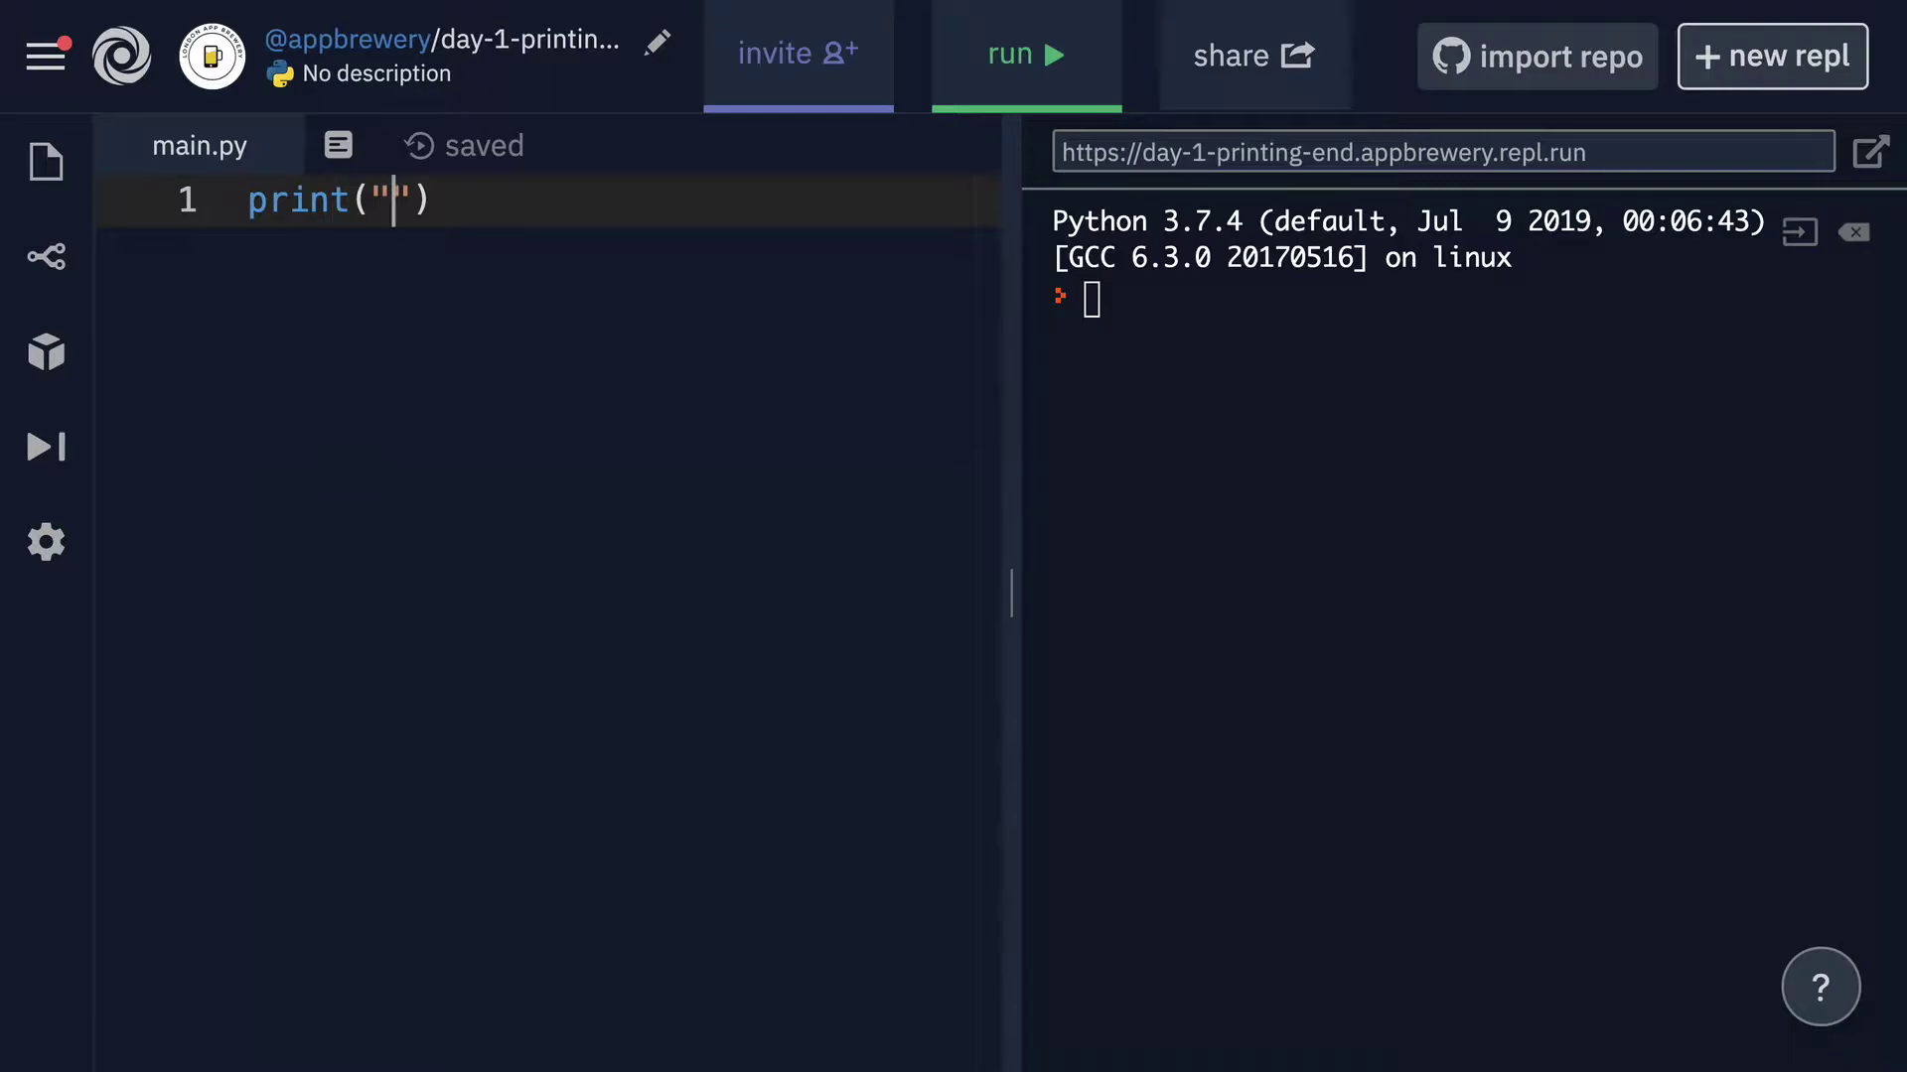
{"action": "type", "text": "What is your"}
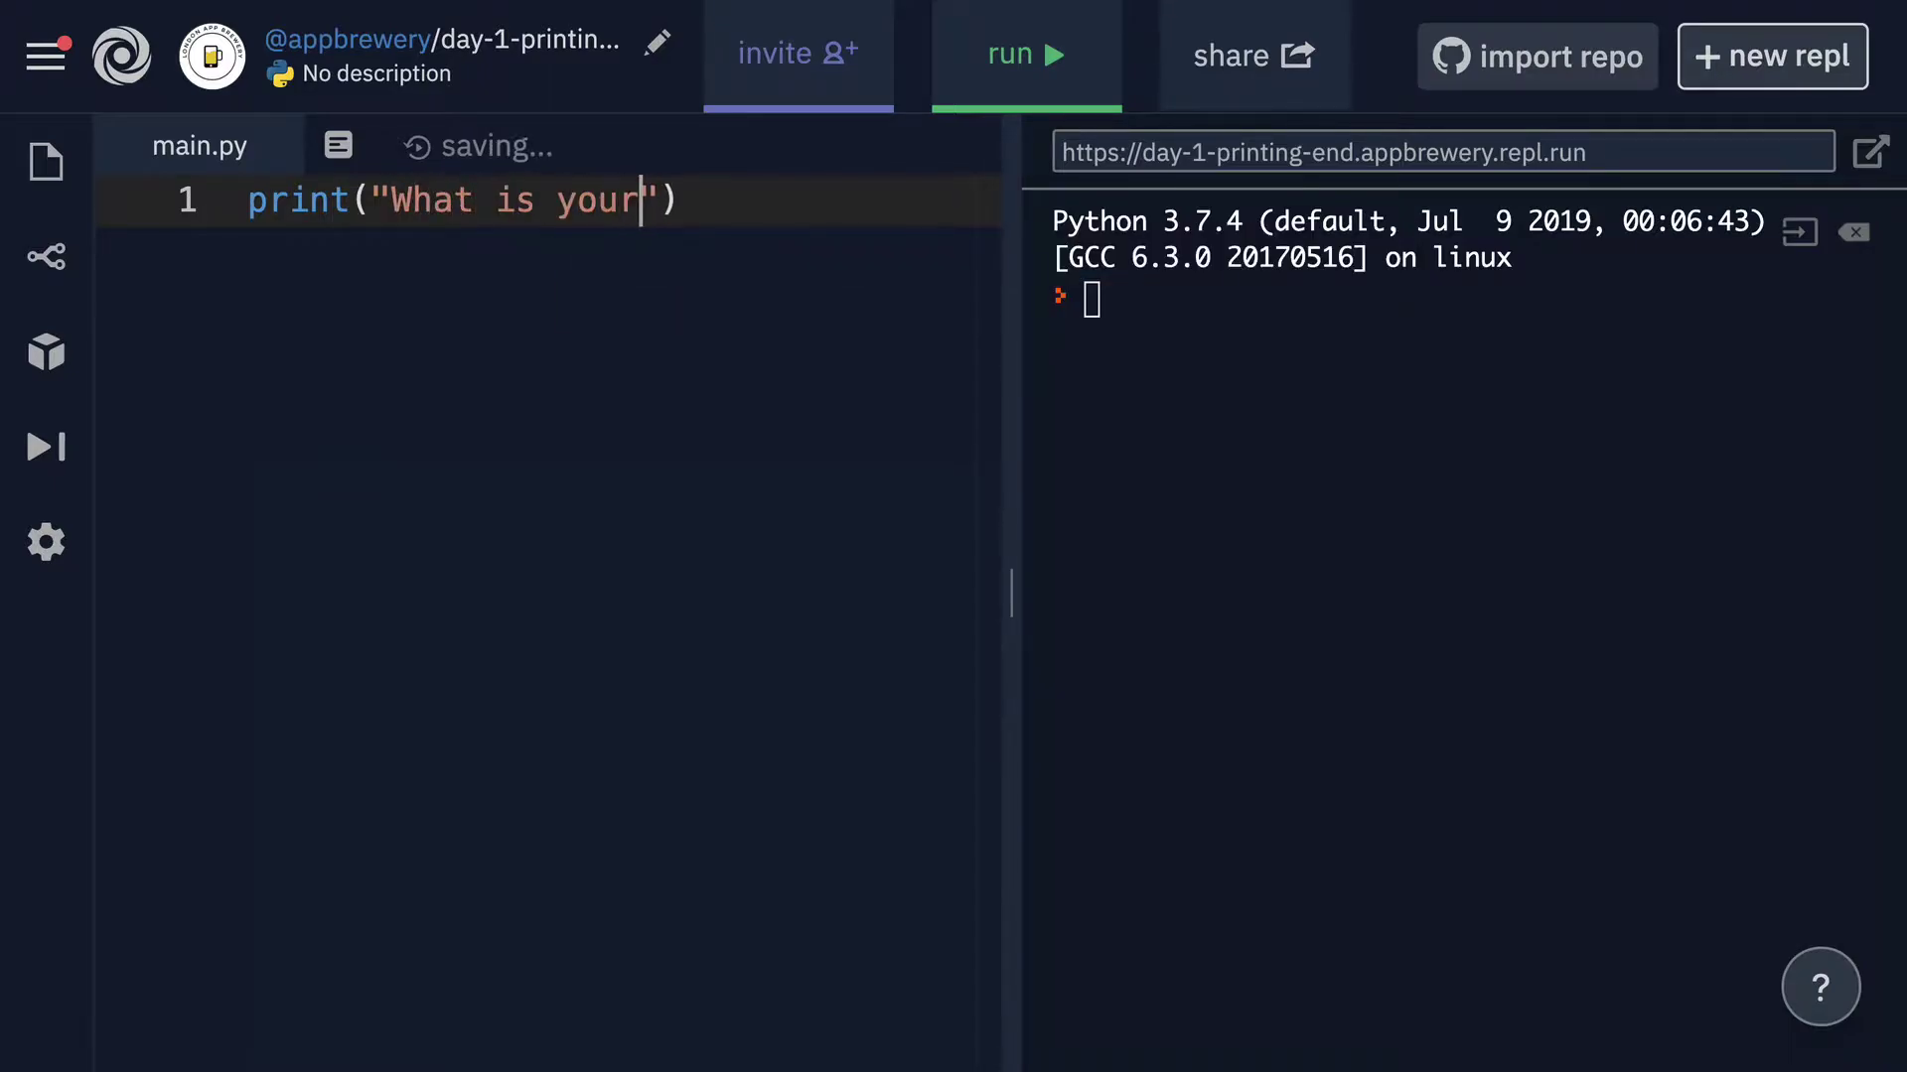
{"action": "type", "text": " name?"}
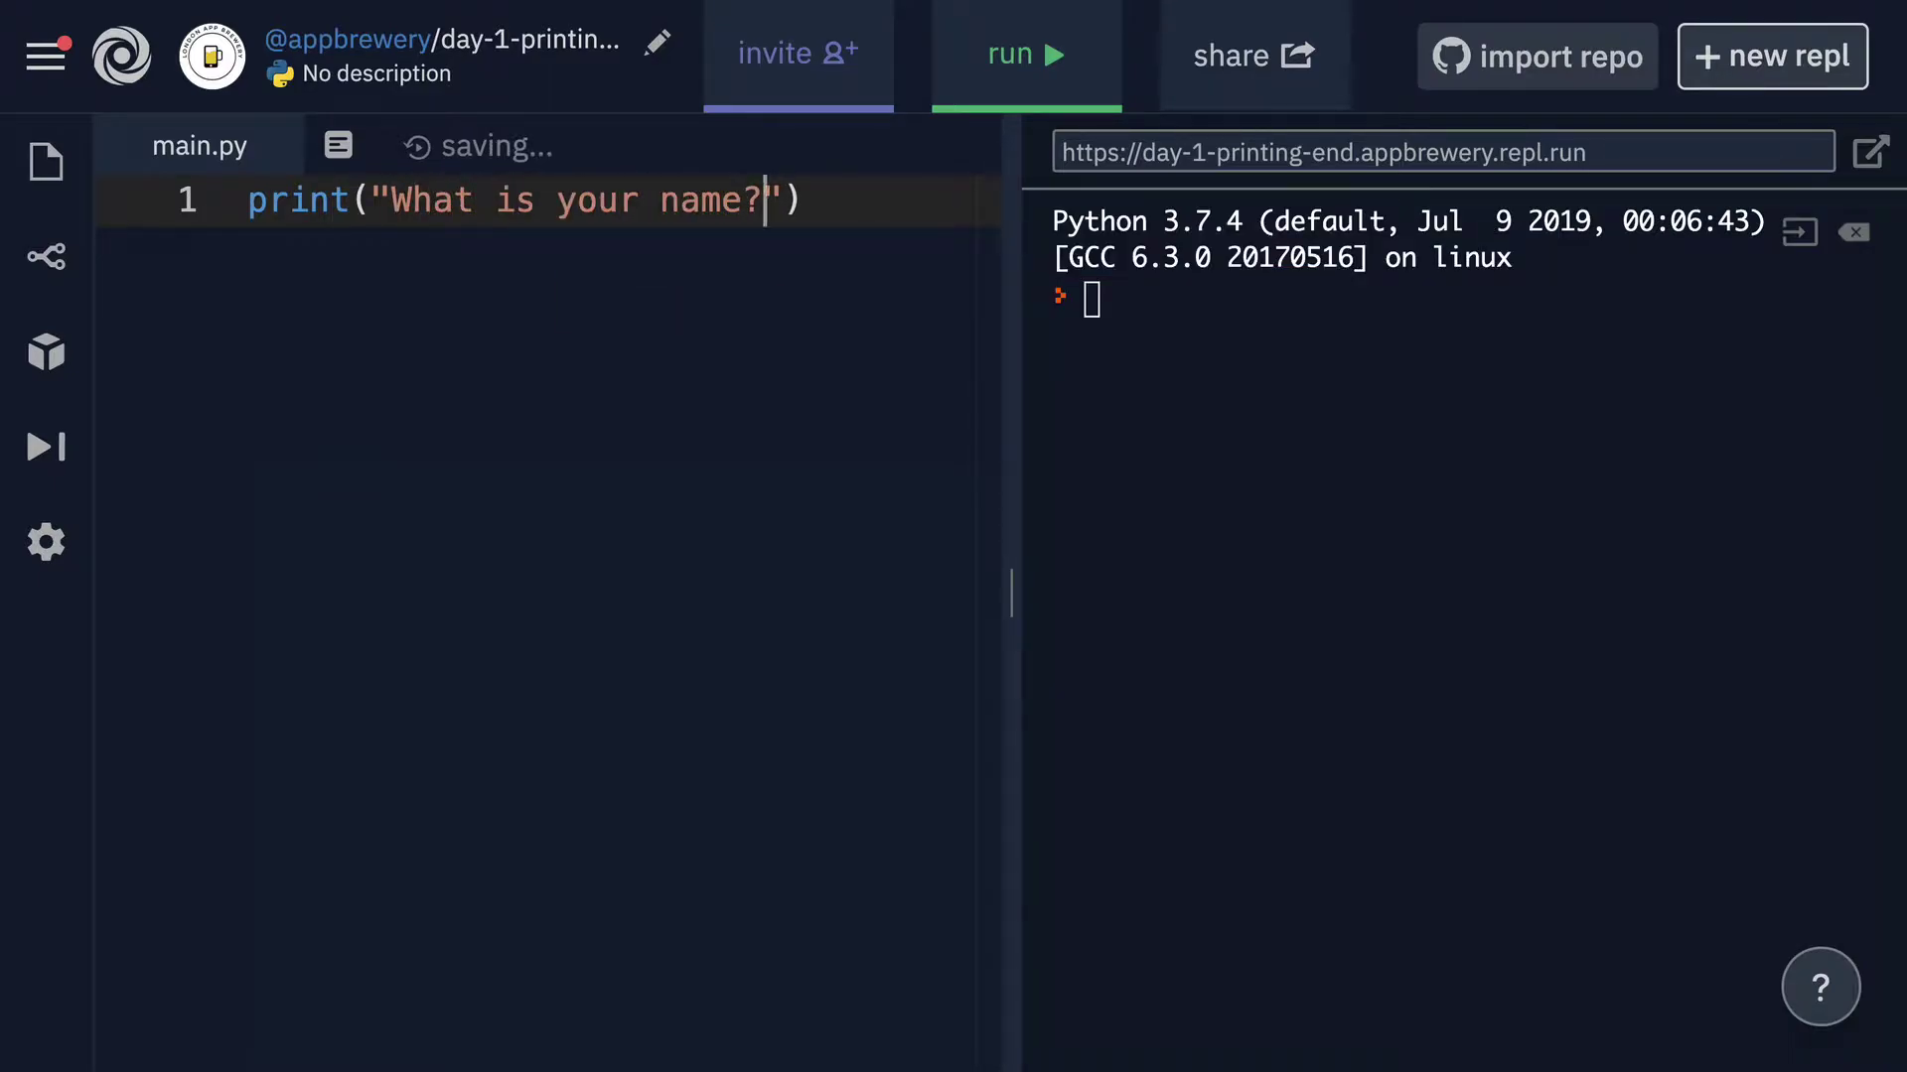
{"action": "key", "text": "ctrl+Return"}
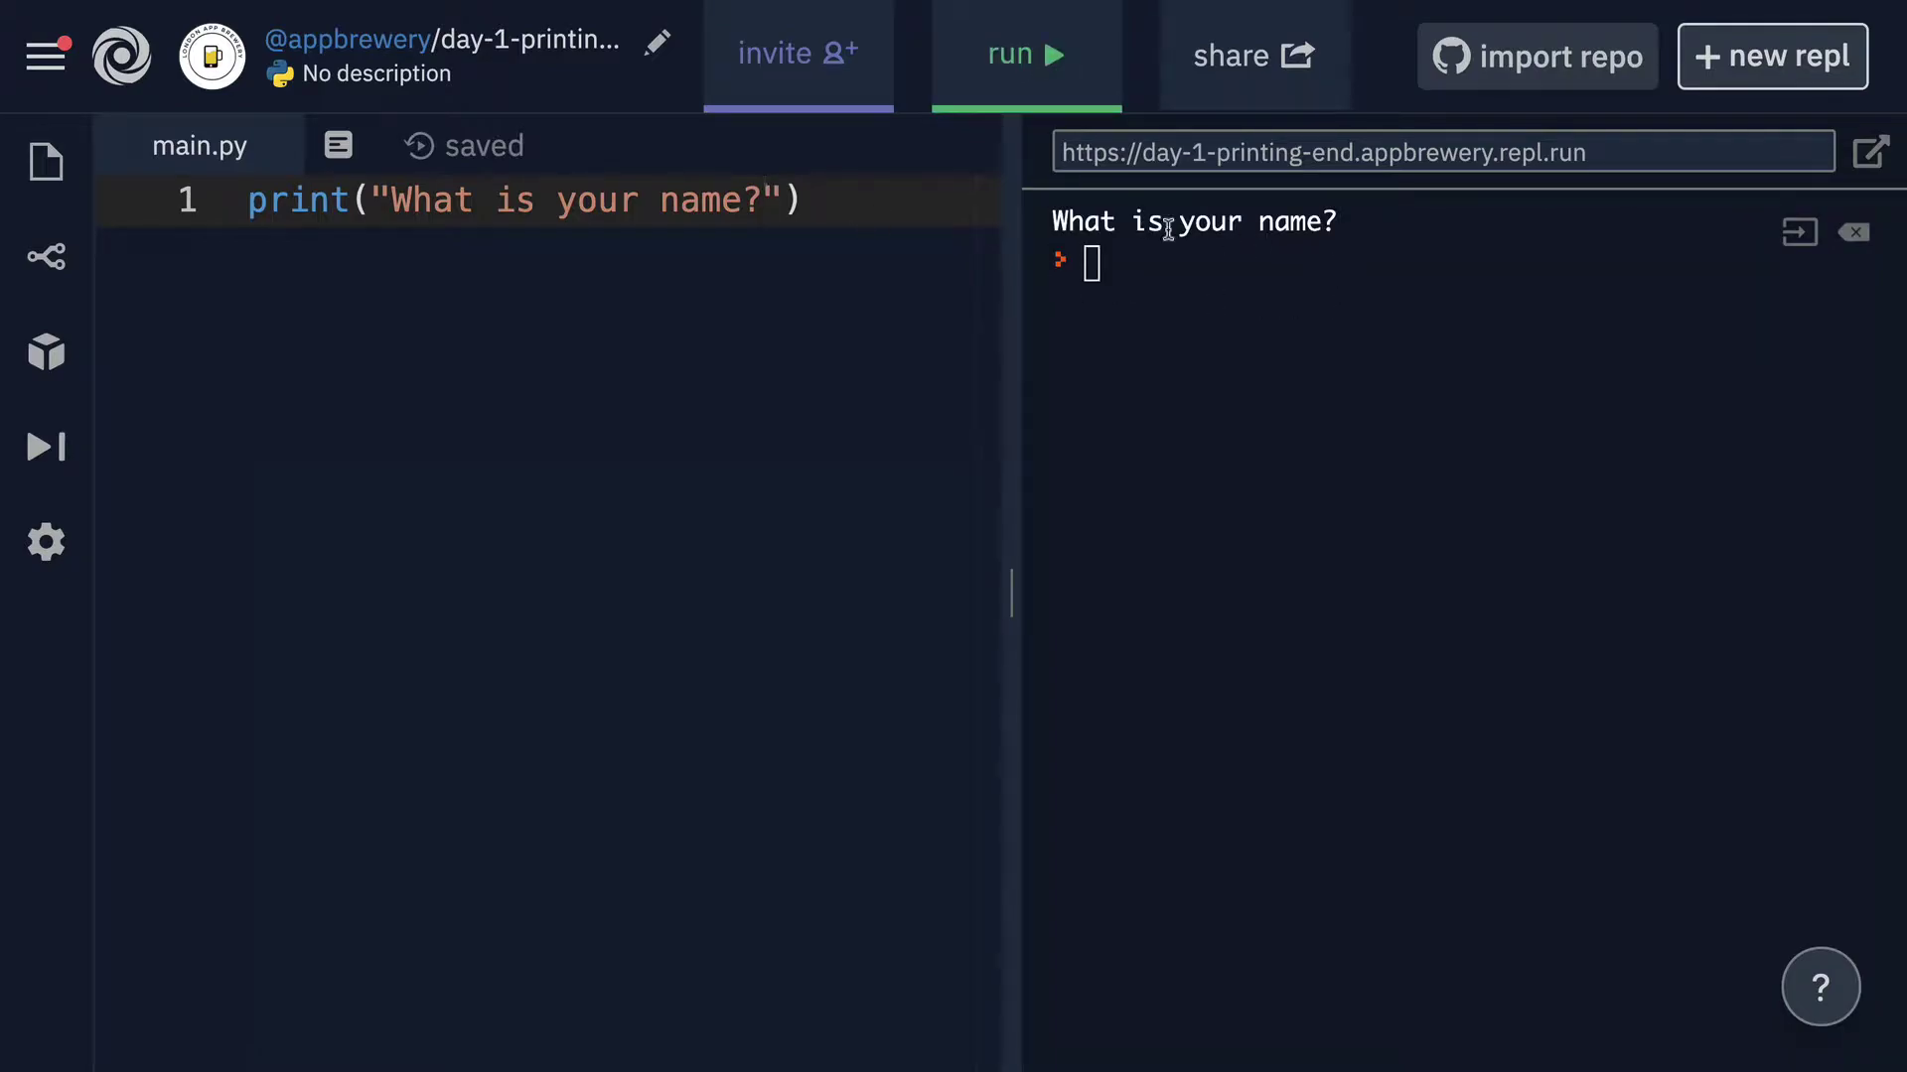
{"action": "left_click", "coordinate": [775, 446]}
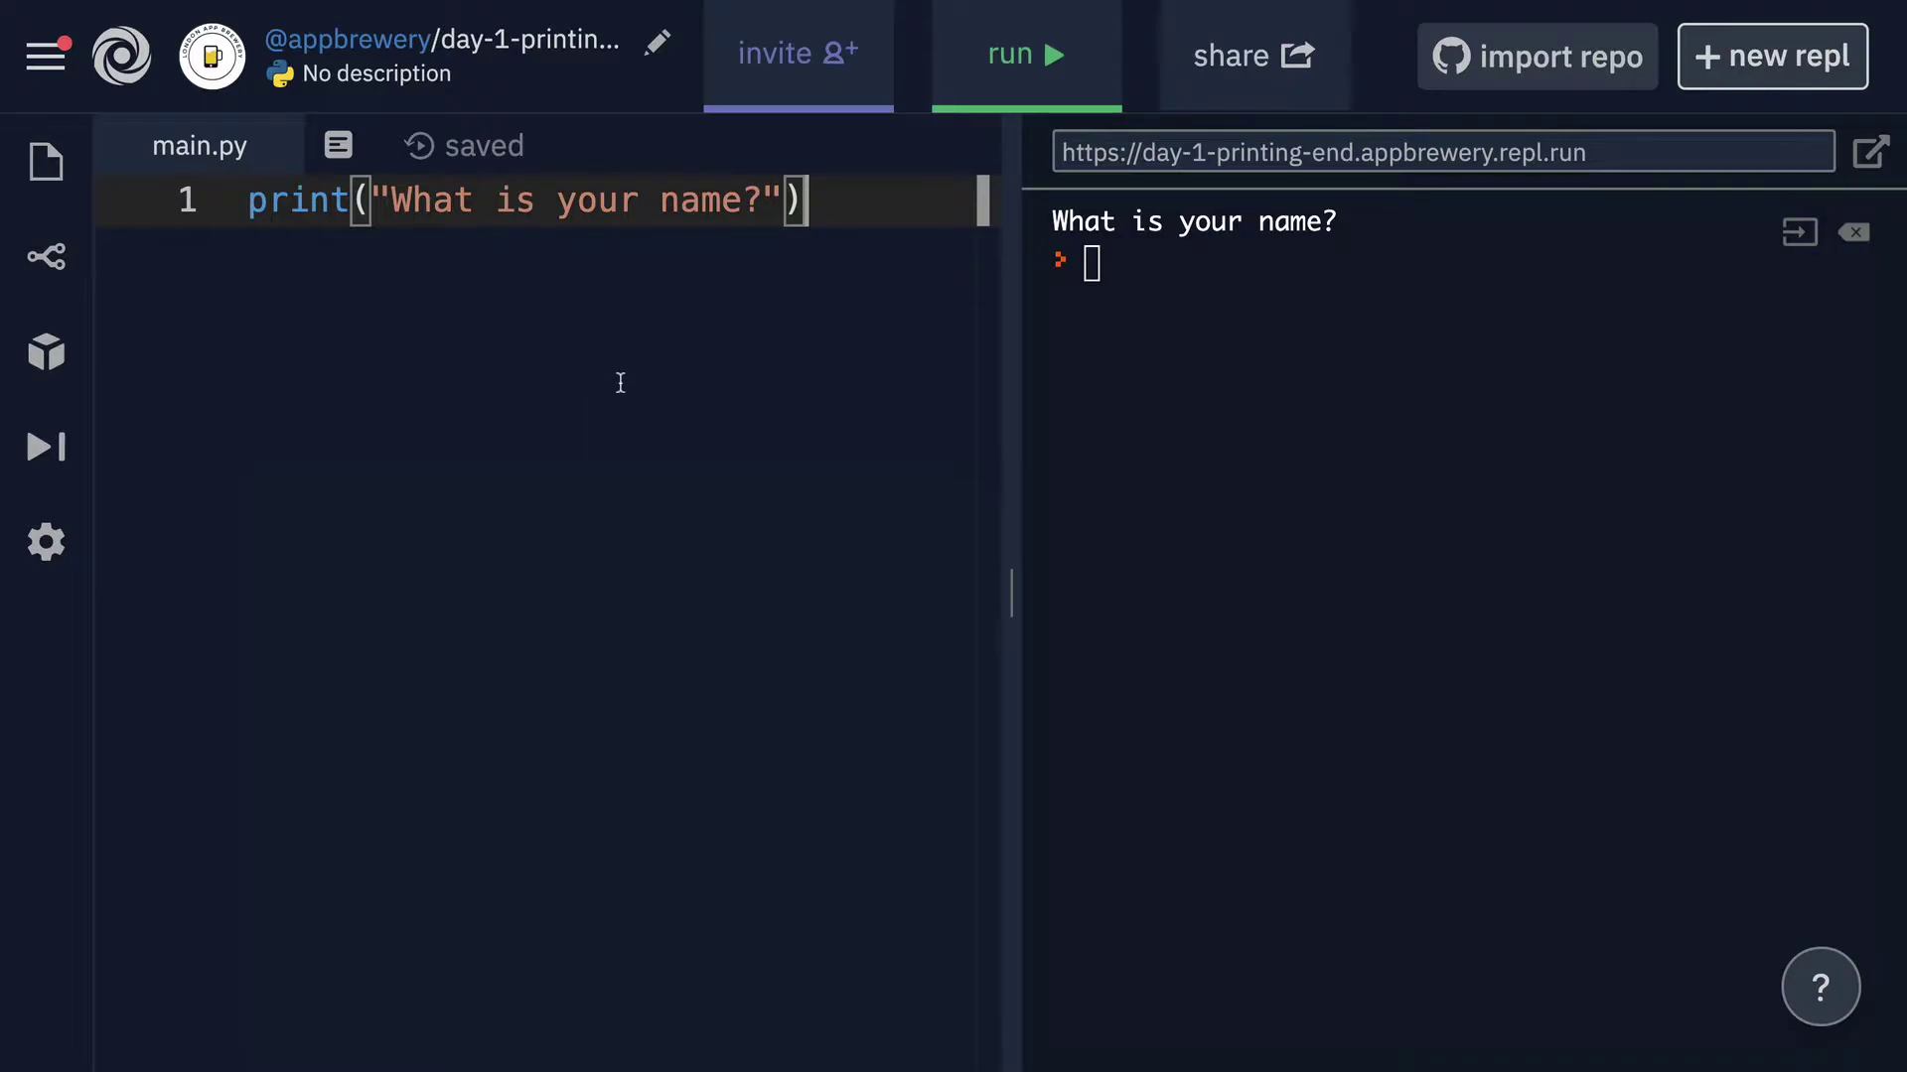
Step: Change print to input on line 1 and run it so it asks for a name
{"action": "left_click", "coordinate": [306, 201]}
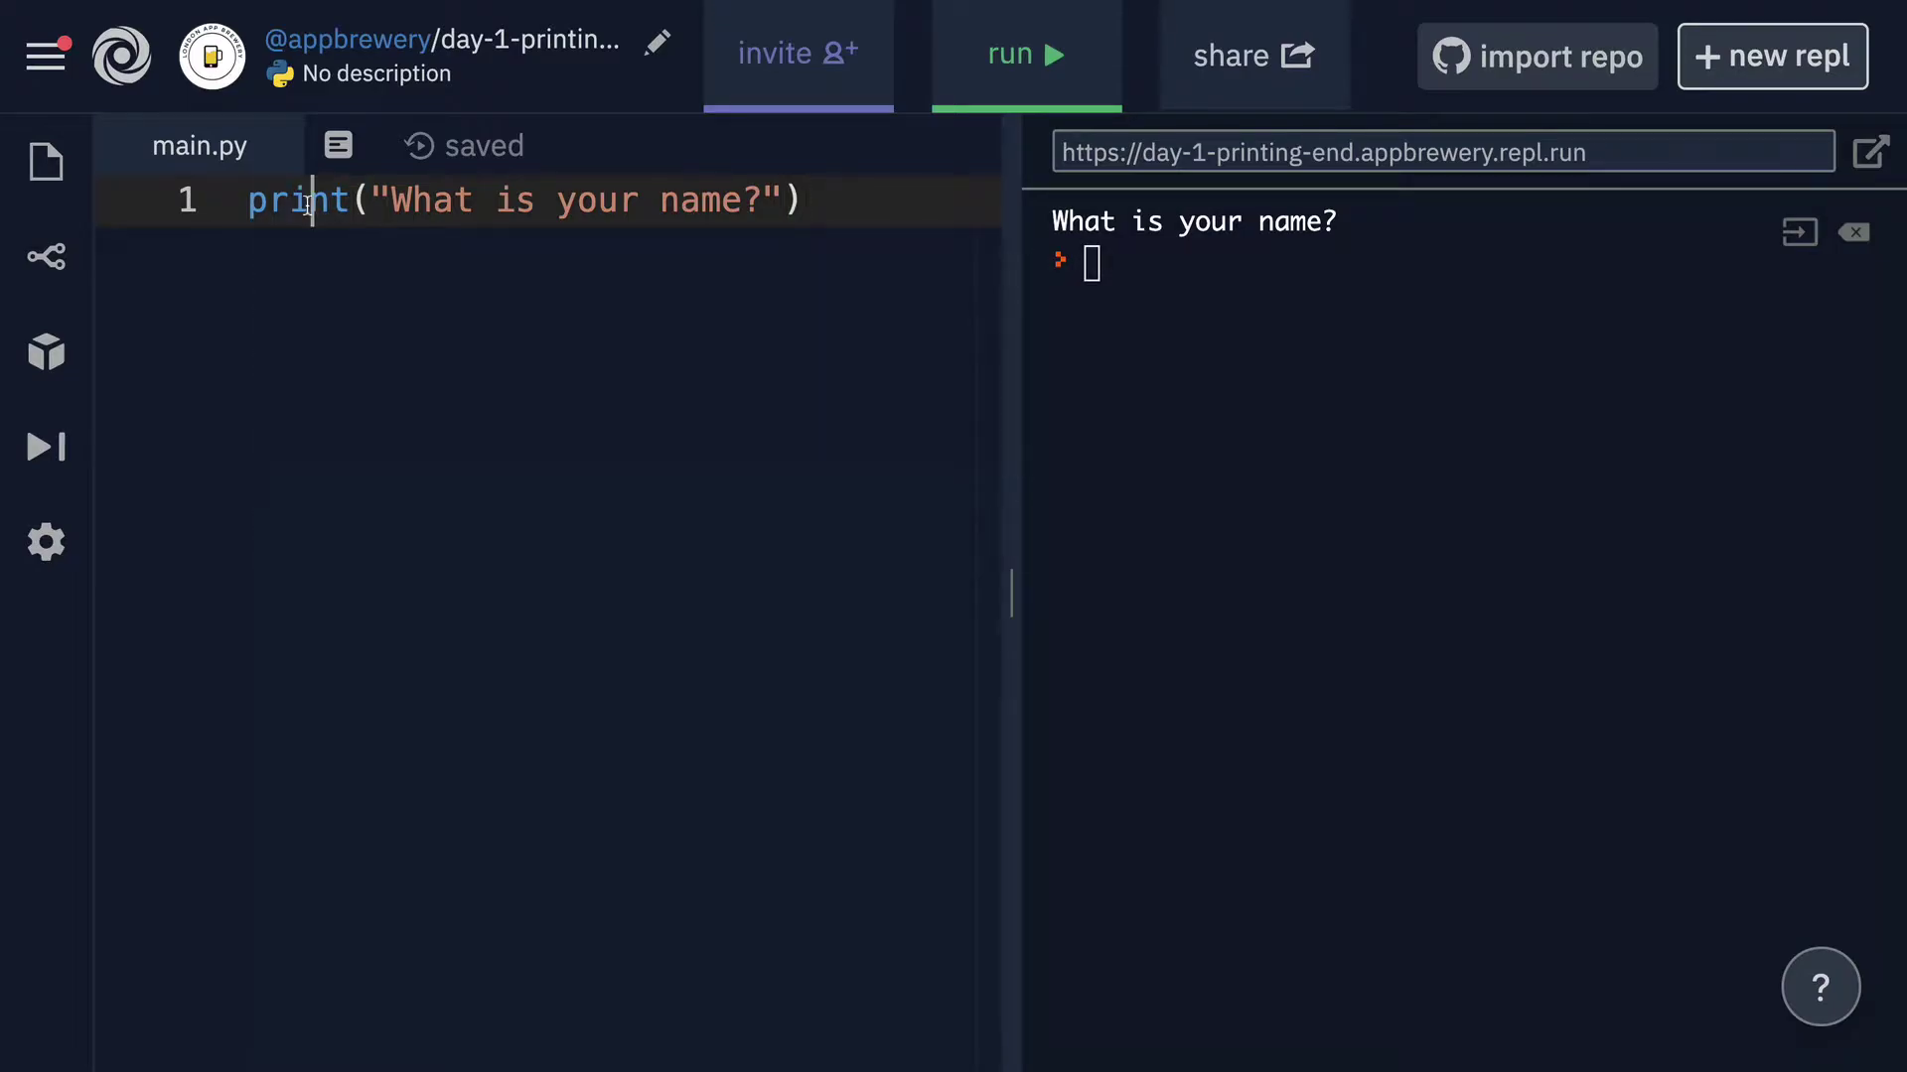
{"action": "double_click", "coordinate": [291, 200]}
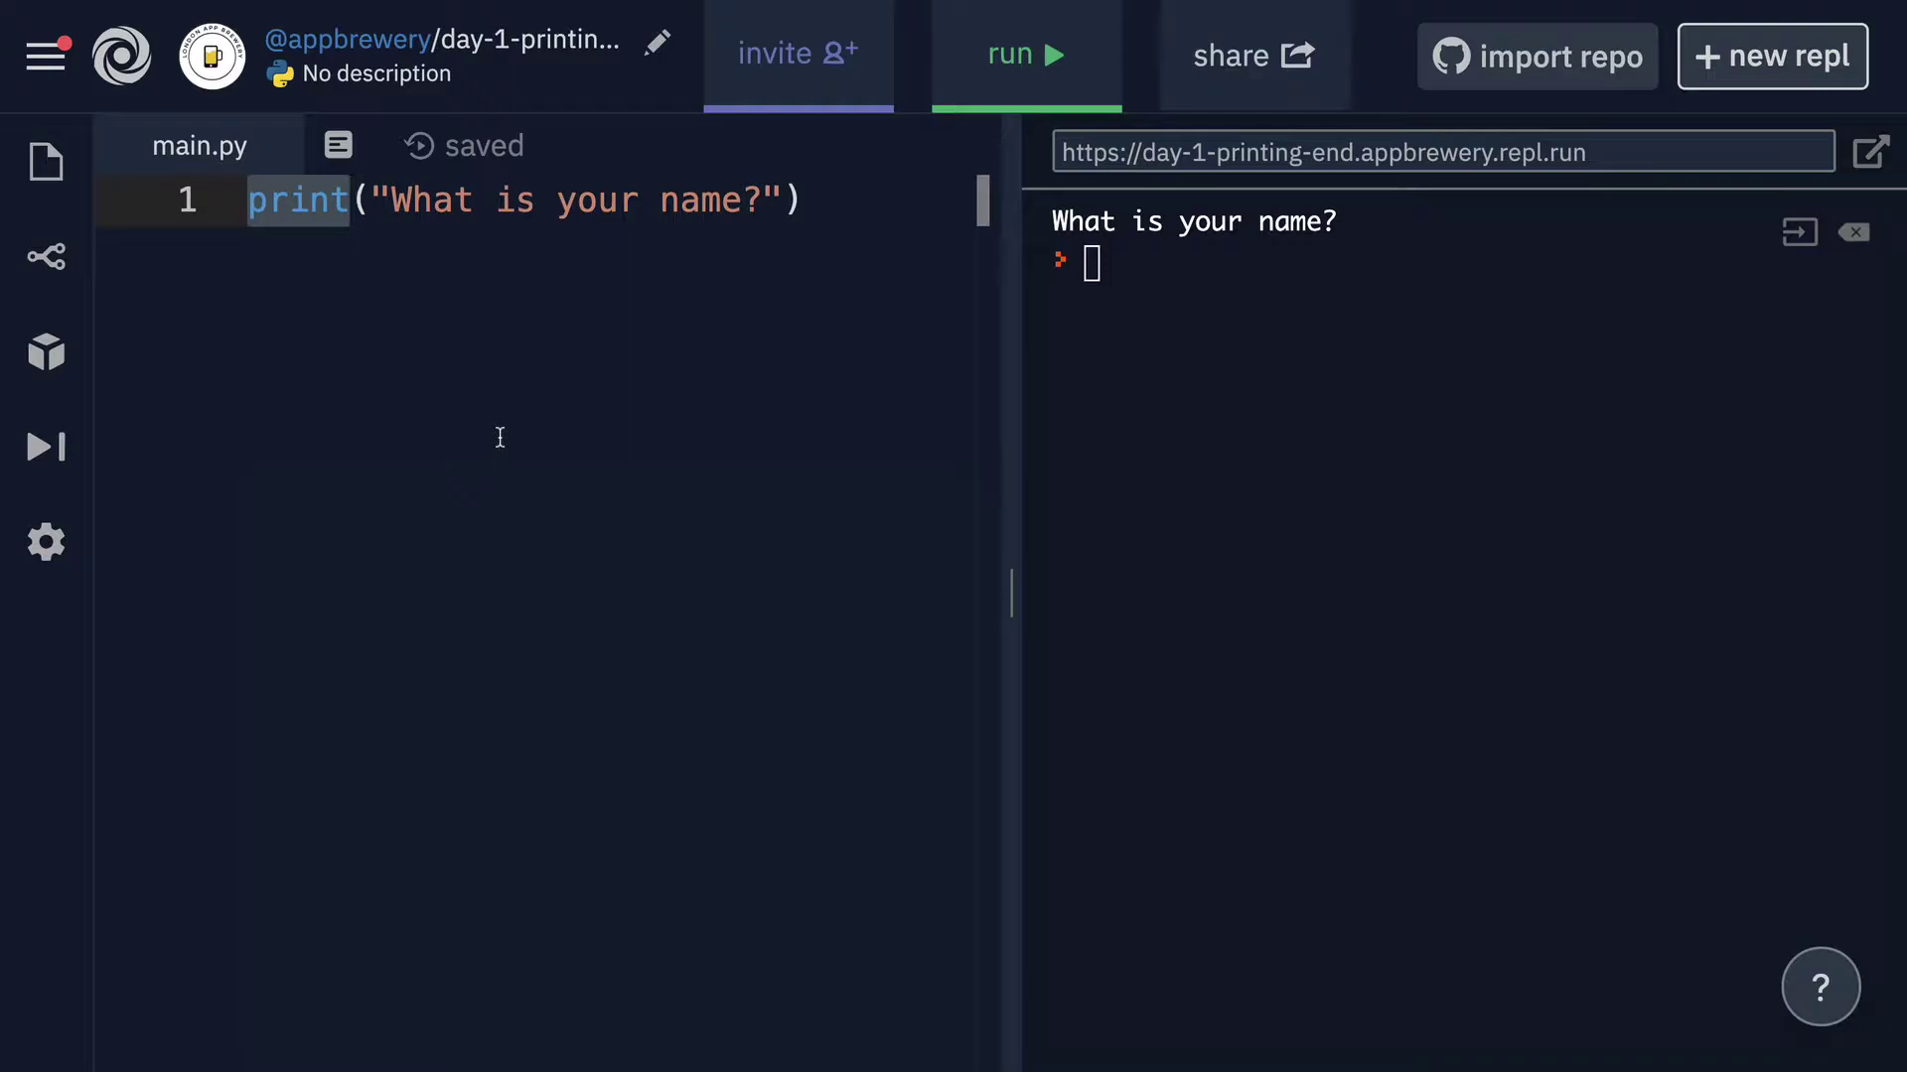
{"action": "type", "text": "input"}
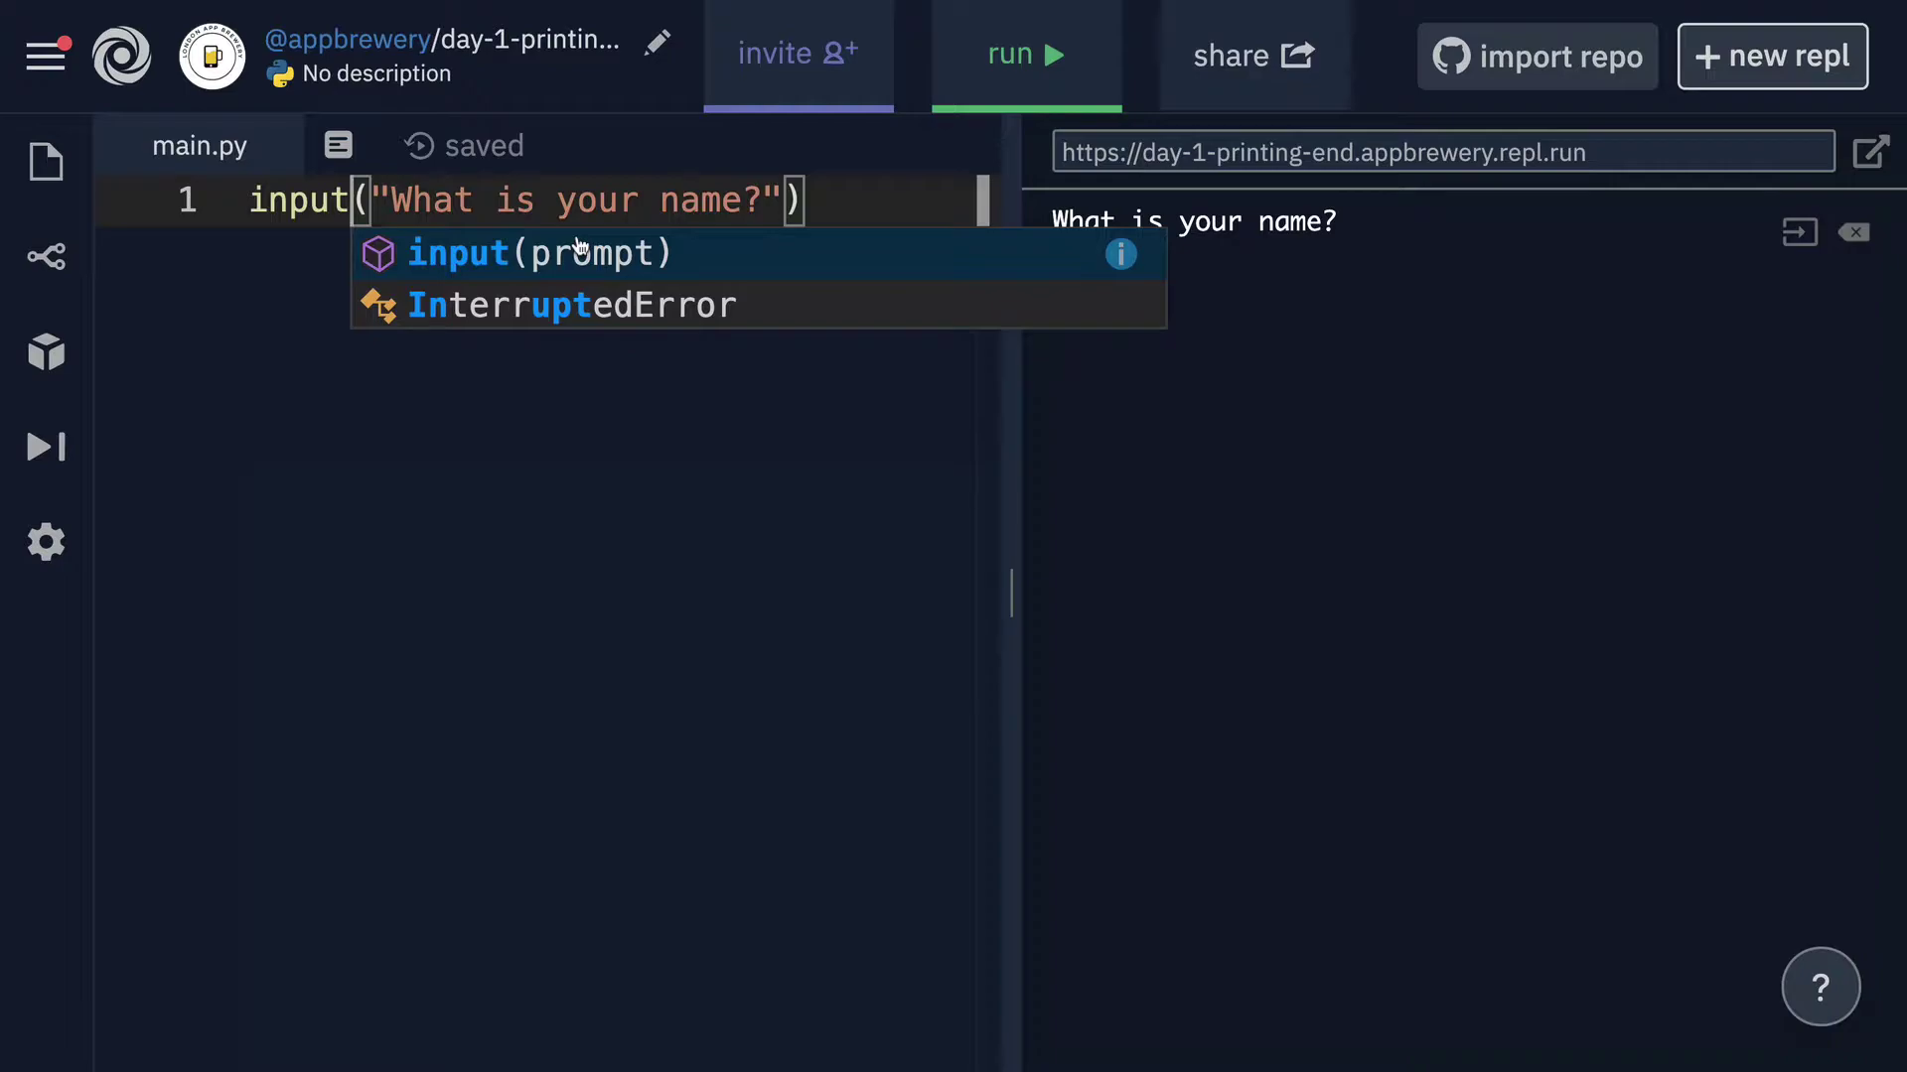
{"action": "left_click", "coordinate": [995, 62]}
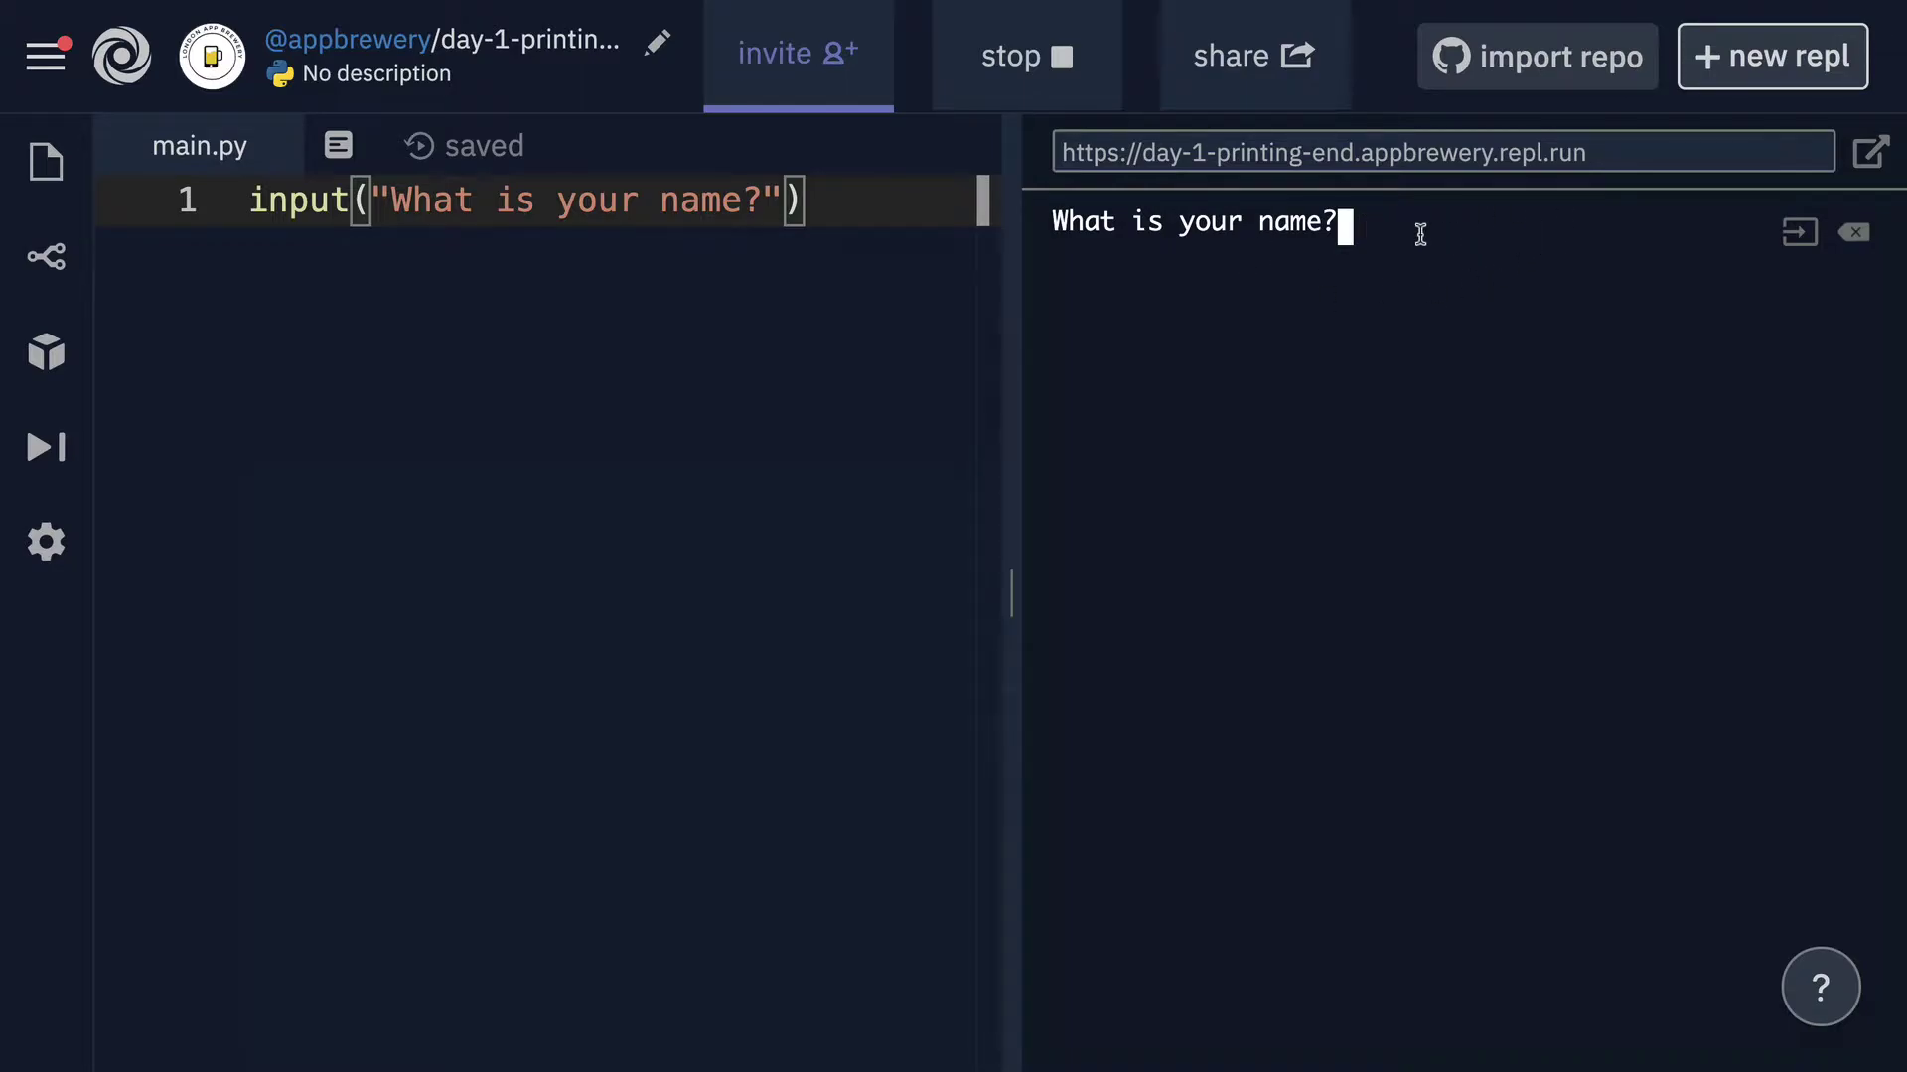
{"action": "type", "text": "Angela"}
Step: Submit Angela as the answer, then highlight line 1 and the console's name?Angela output
{"action": "key", "text": "Return"}
{"action": "left_click_drag", "start_coordinate": [1474, 222], "coordinate": [1338, 221]}
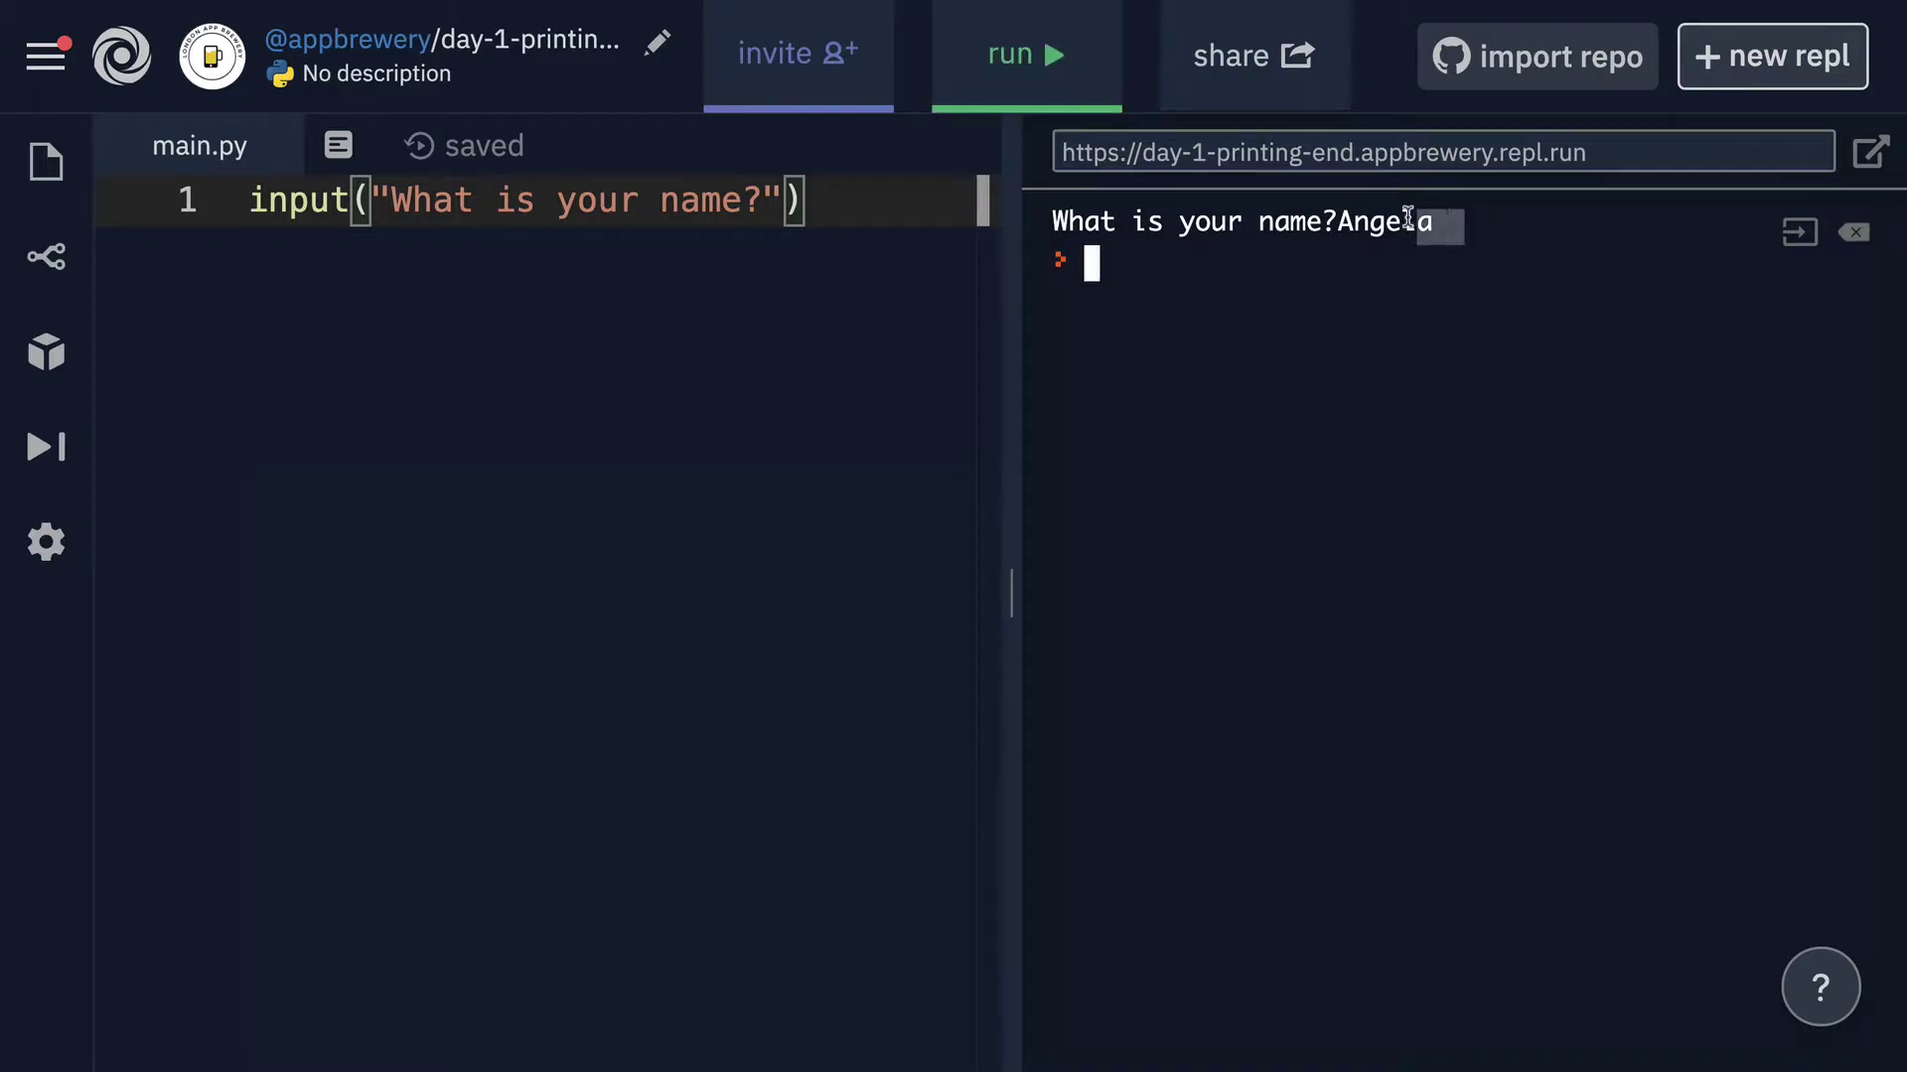
{"action": "left_click", "coordinate": [834, 199]}
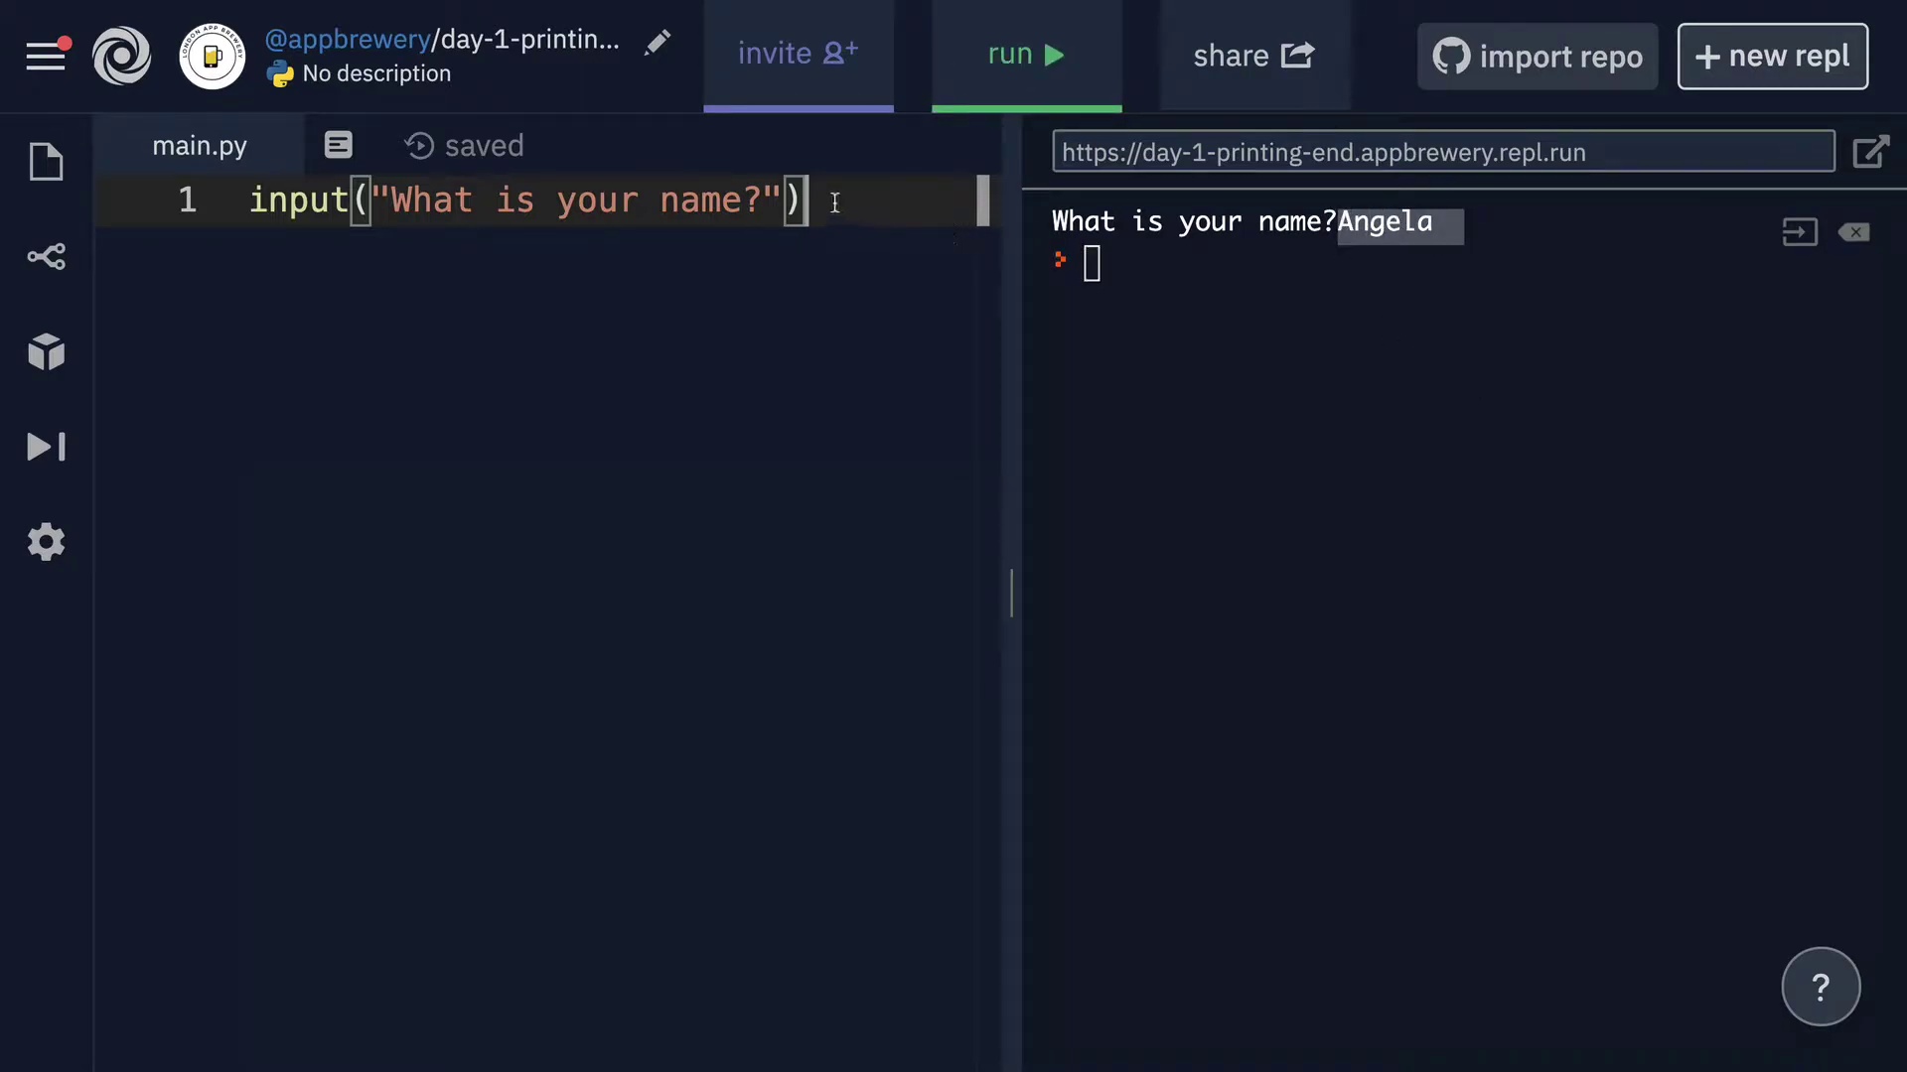
{"action": "key", "text": "ctrl+a"}
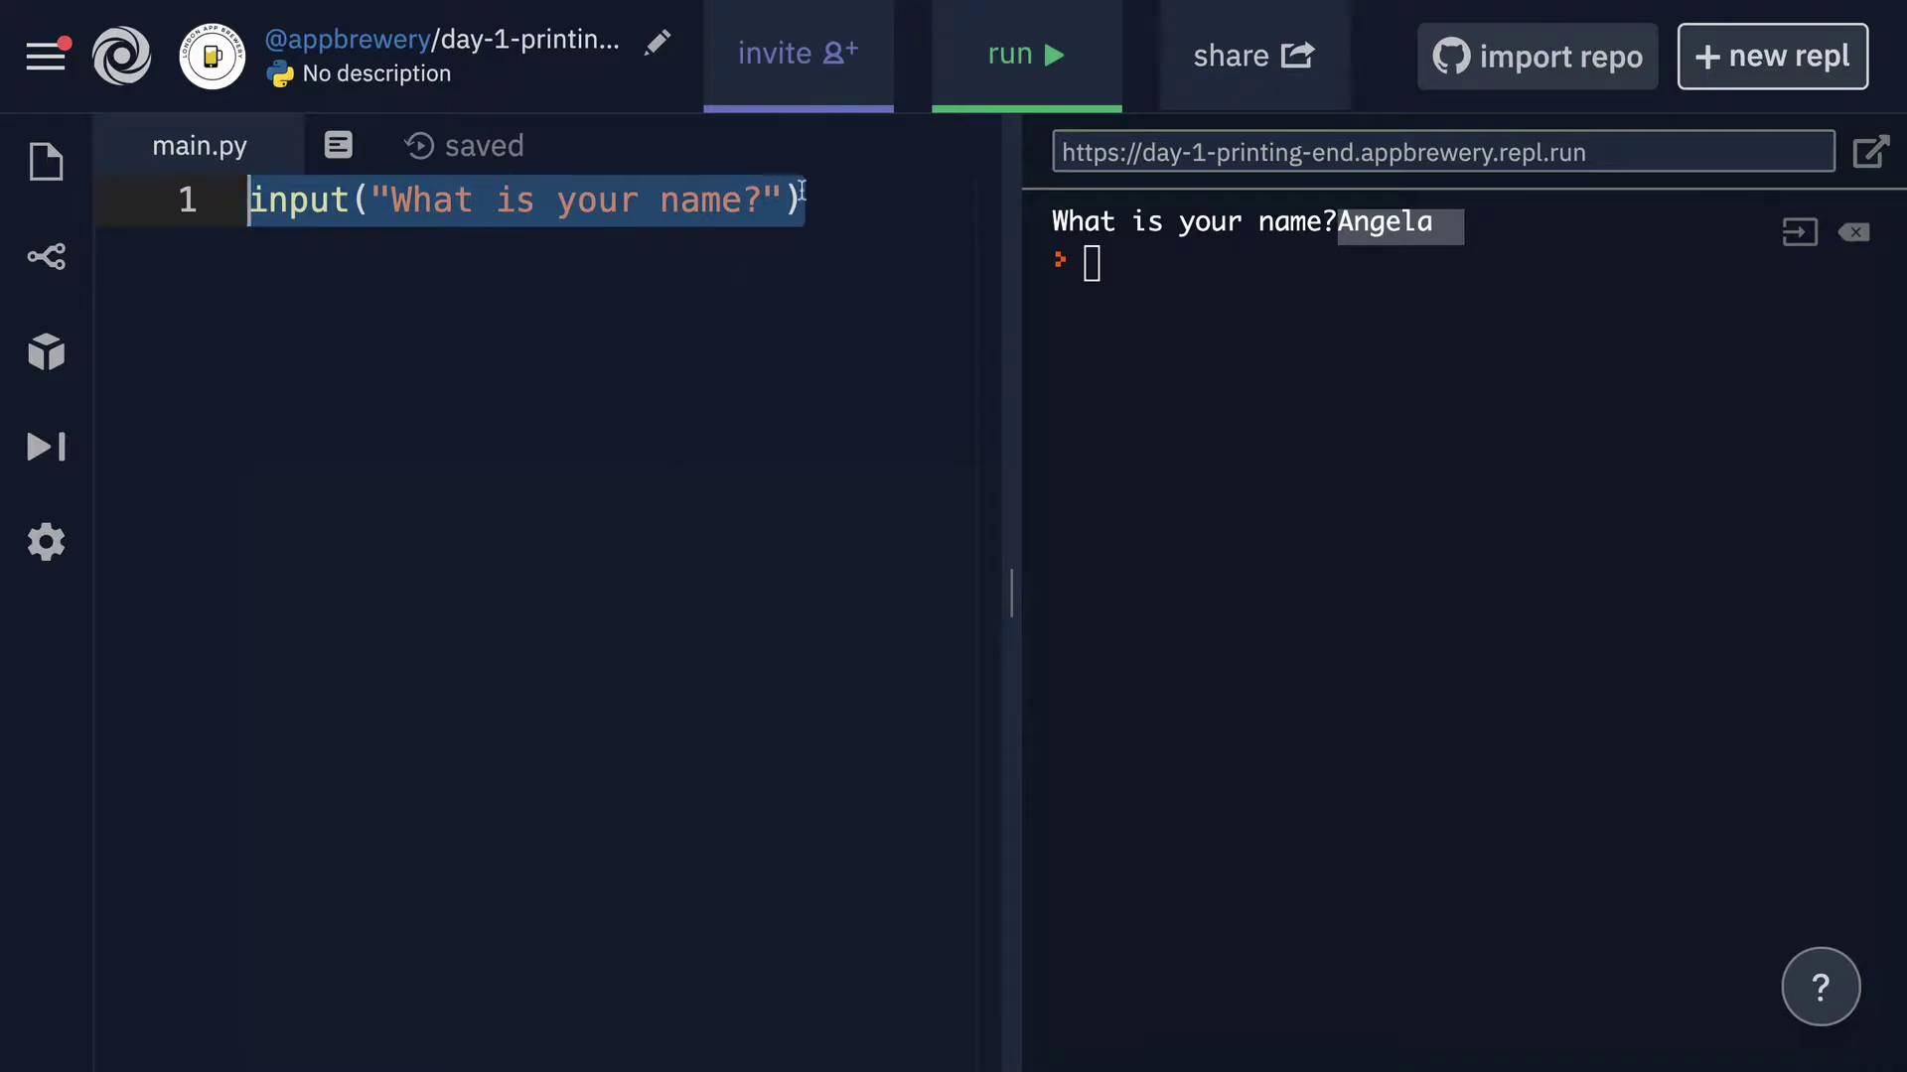
{"action": "left_click", "coordinate": [805, 201]}
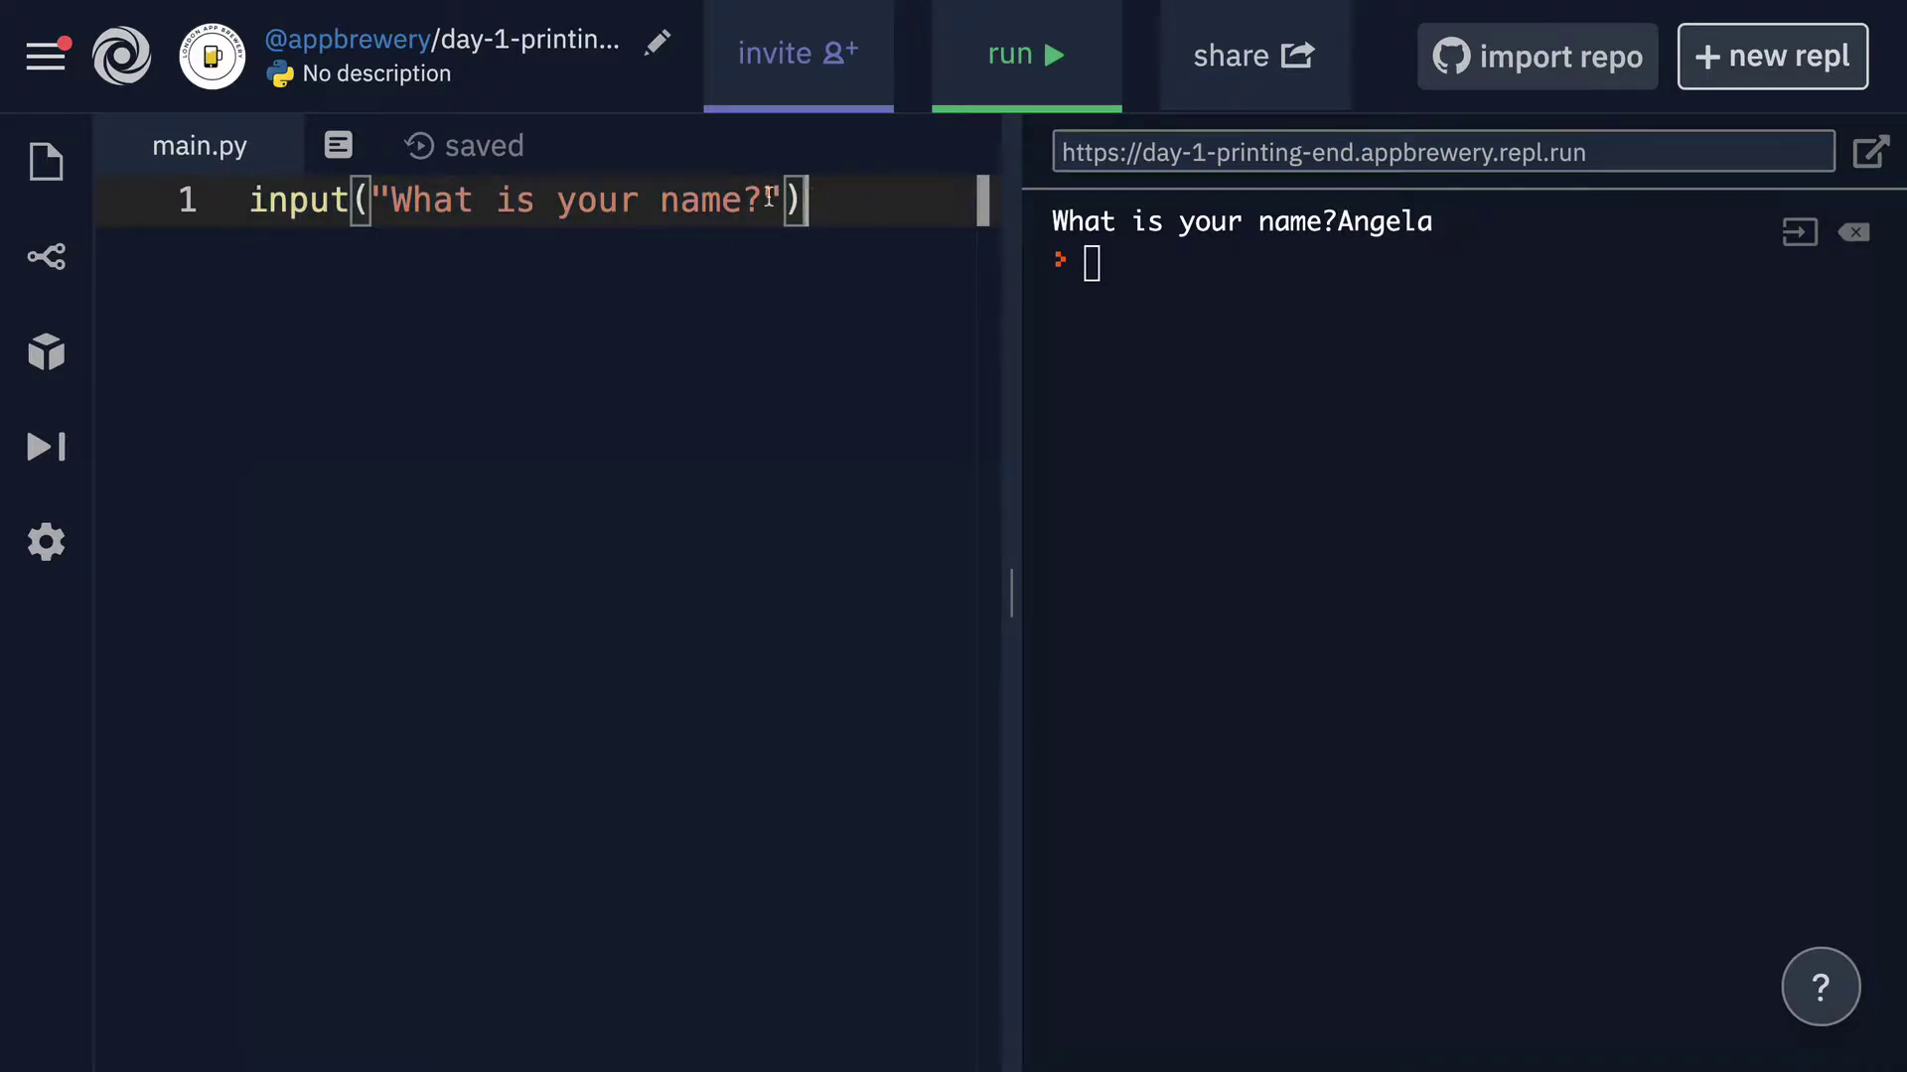
{"action": "left_click_drag", "start_coordinate": [806, 200], "coordinate": [248, 199]}
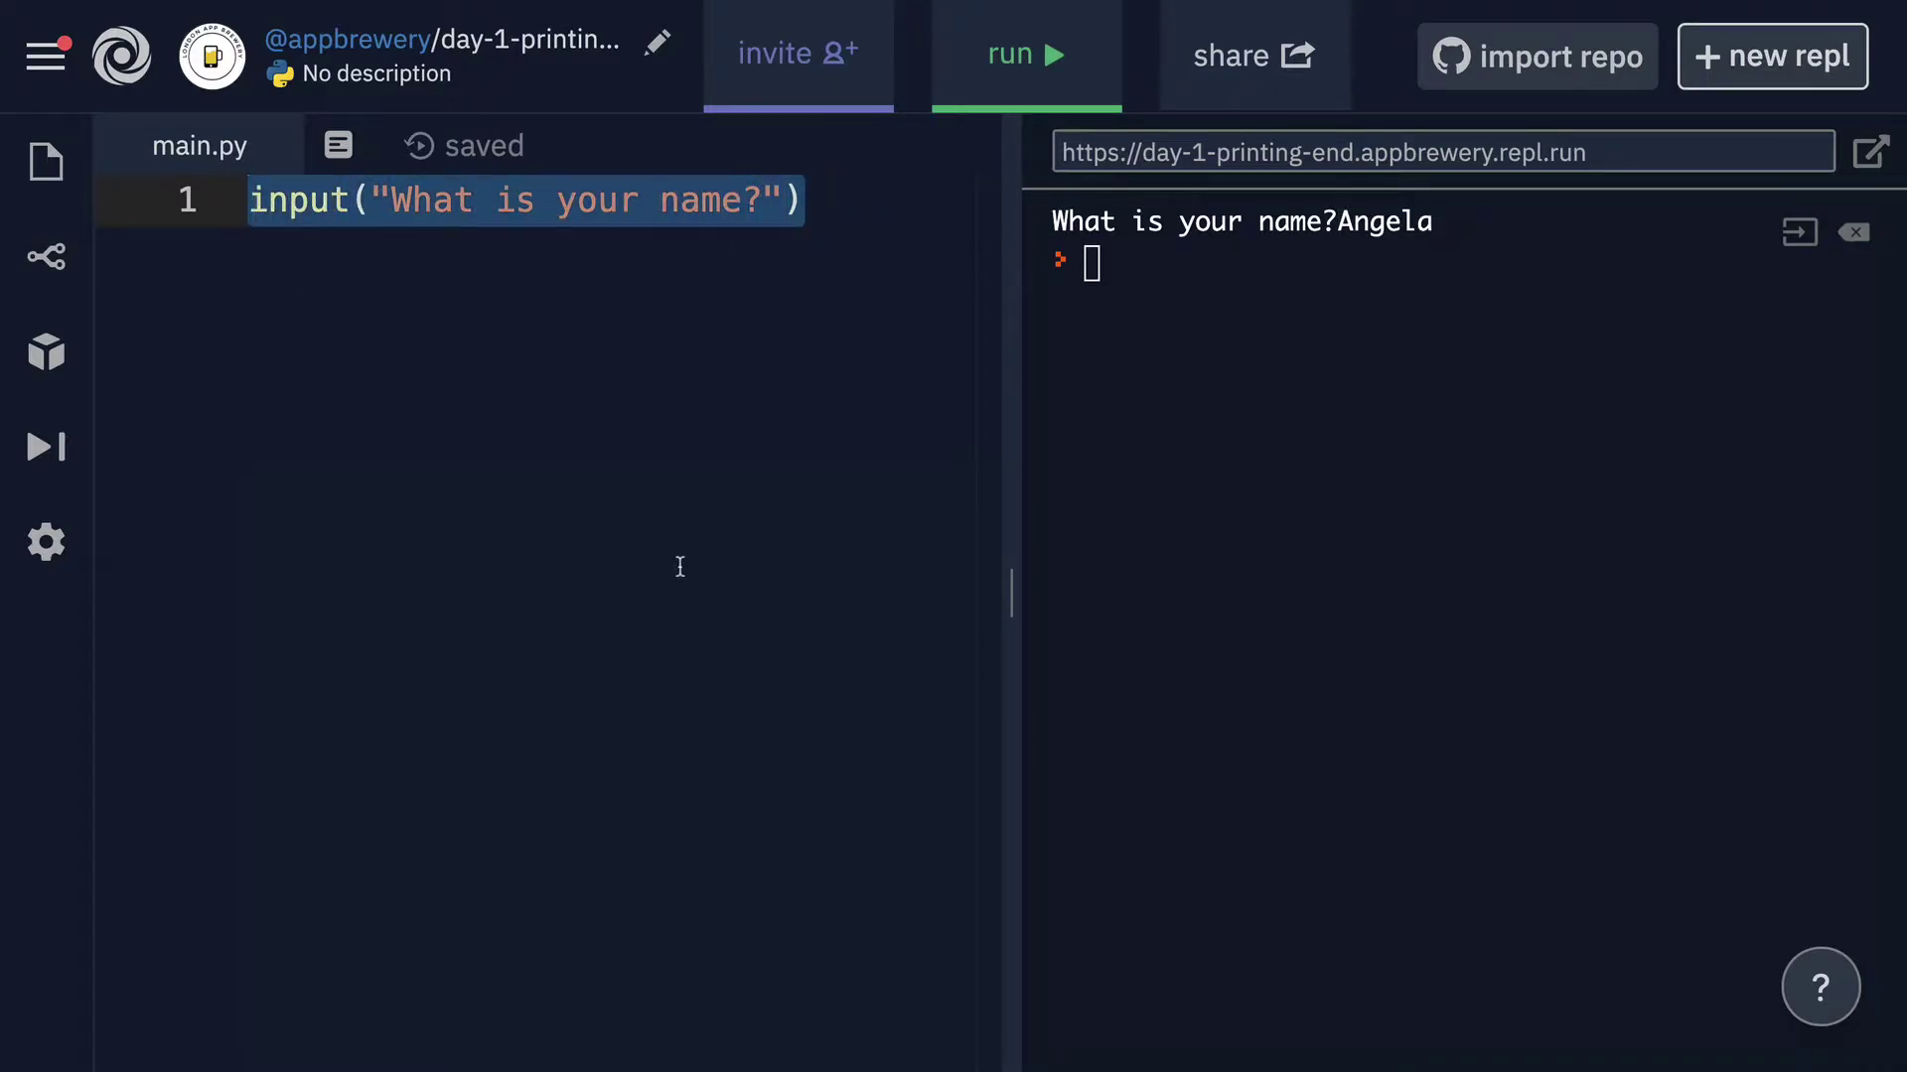
{"action": "double_click", "coordinate": [1385, 221]}
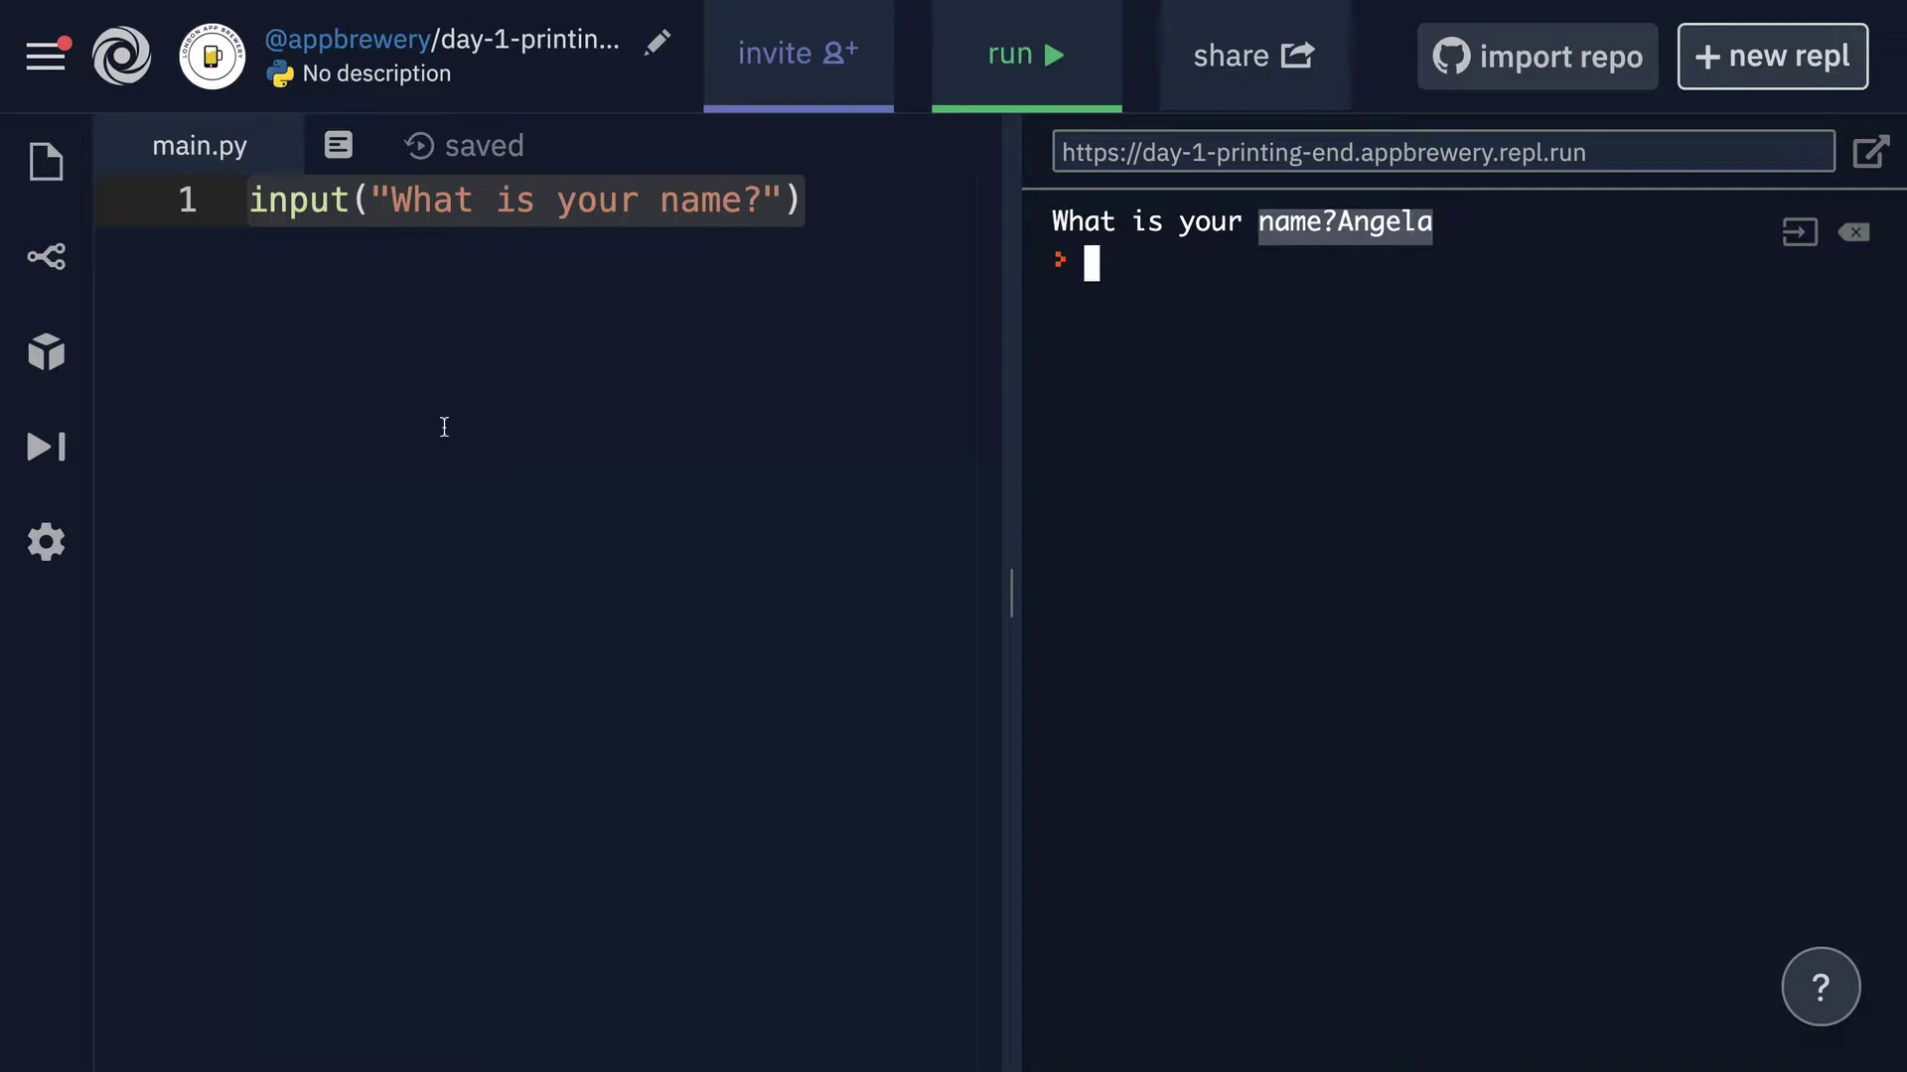
Step: Swap input for print and rerun, then restore input and run again
{"action": "left_click", "coordinate": [1400, 217]}
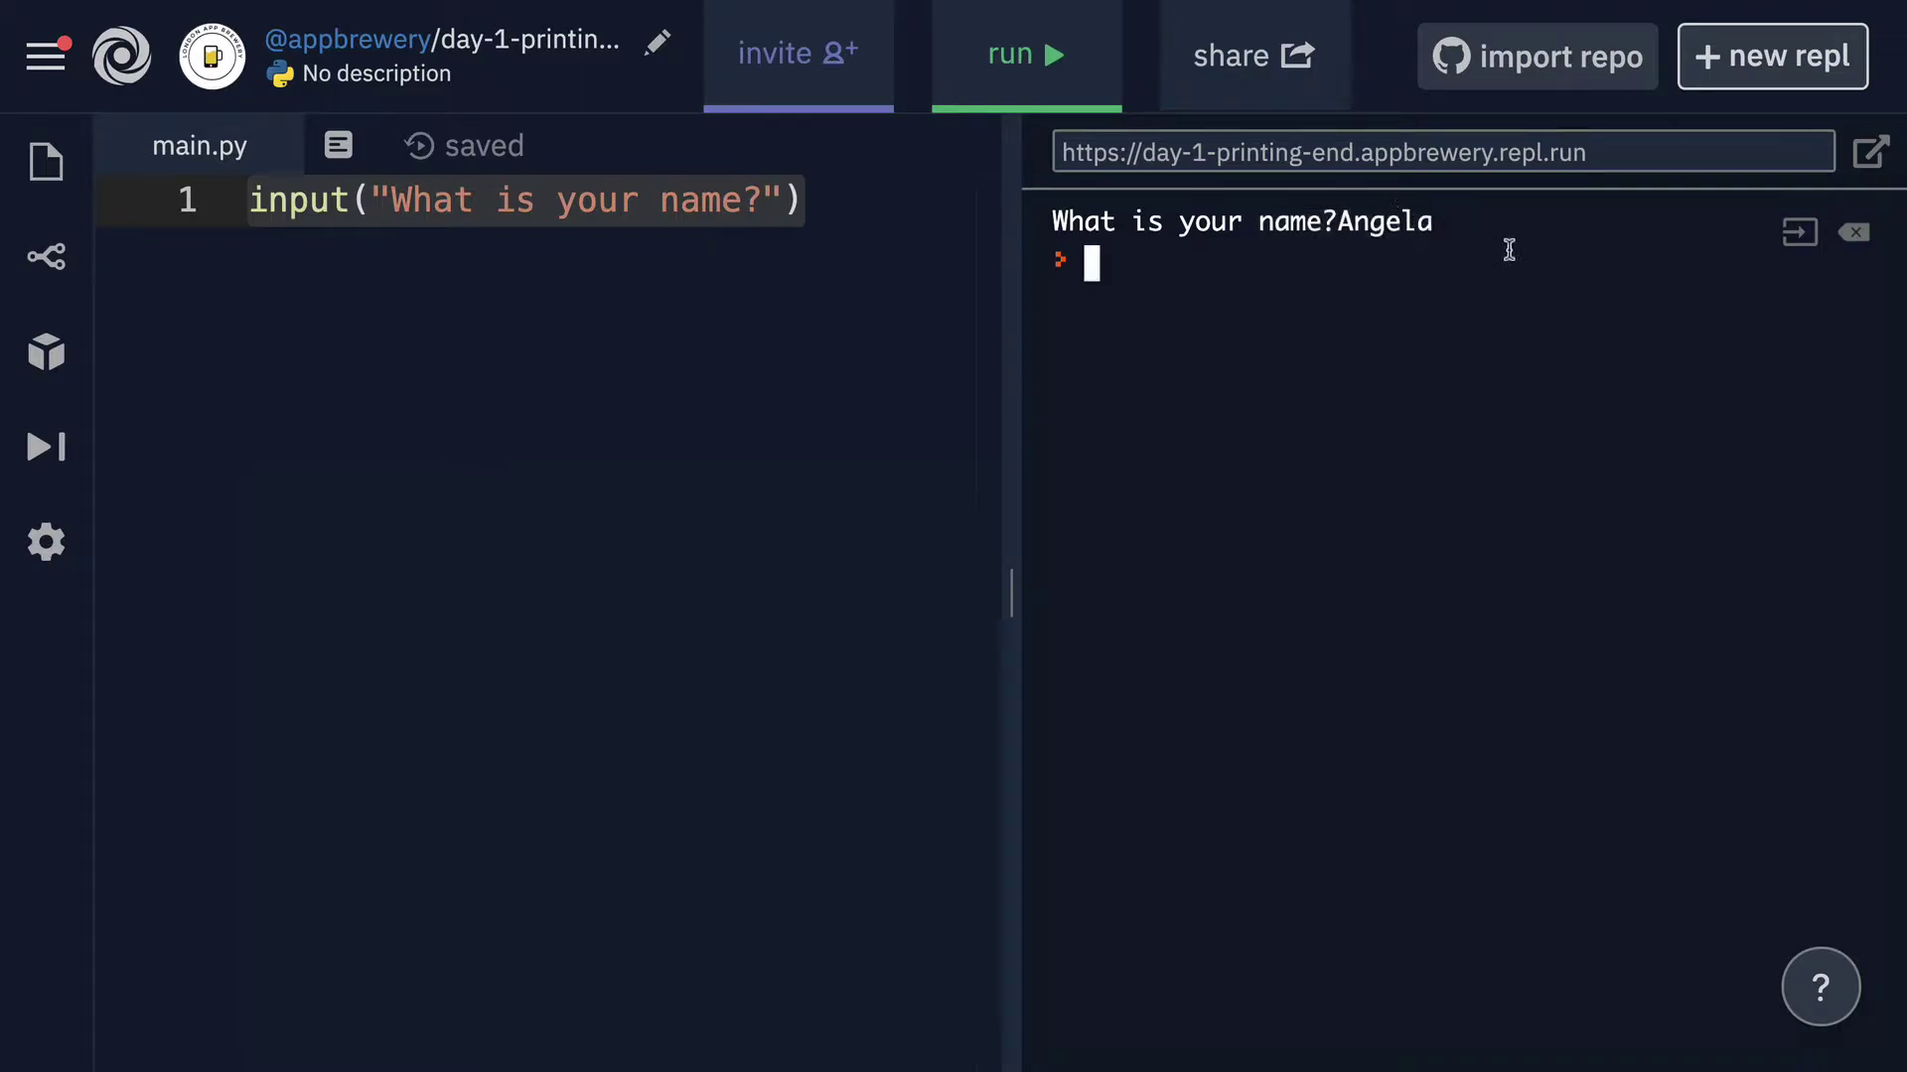
{"action": "left_click", "coordinate": [317, 204]}
{"action": "mouse_move", "coordinate": [299, 200]}
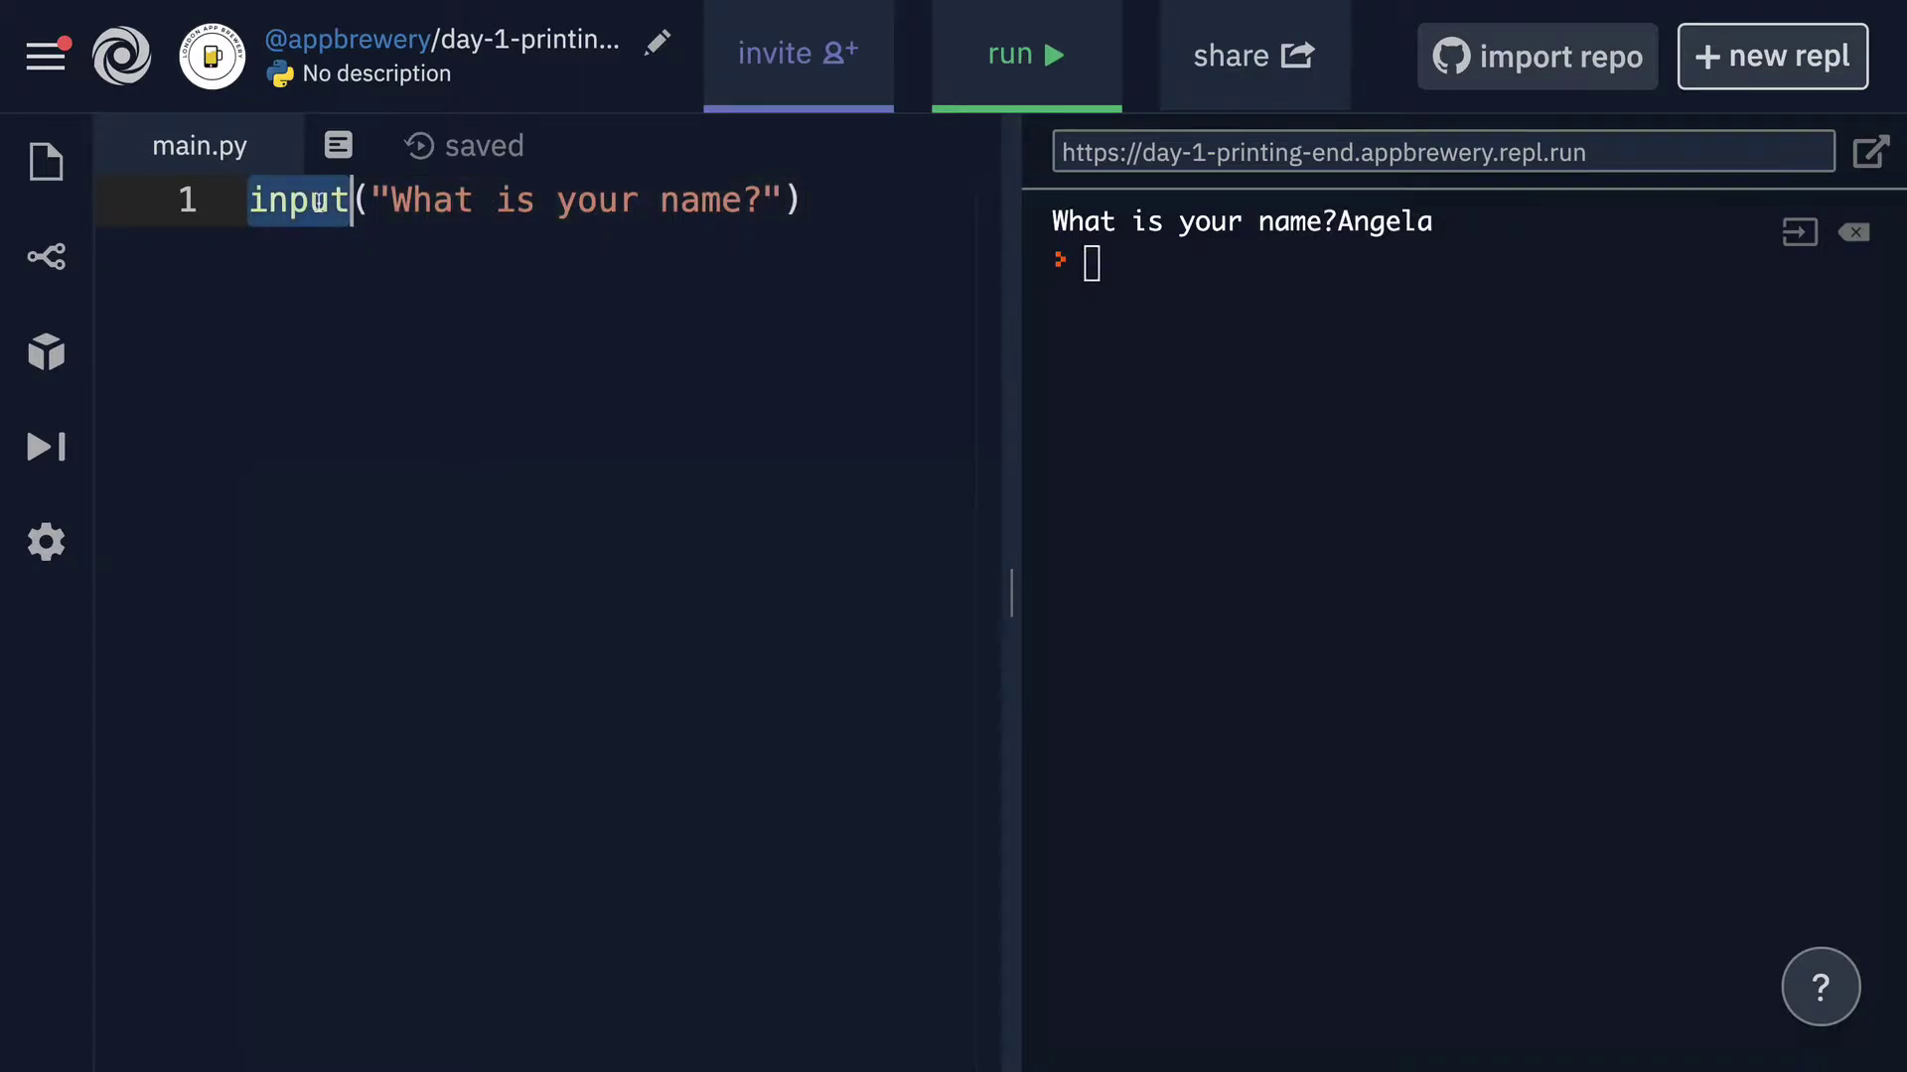
{"action": "type", "text": "print"}
{"action": "key", "text": "ctrl+Return"}
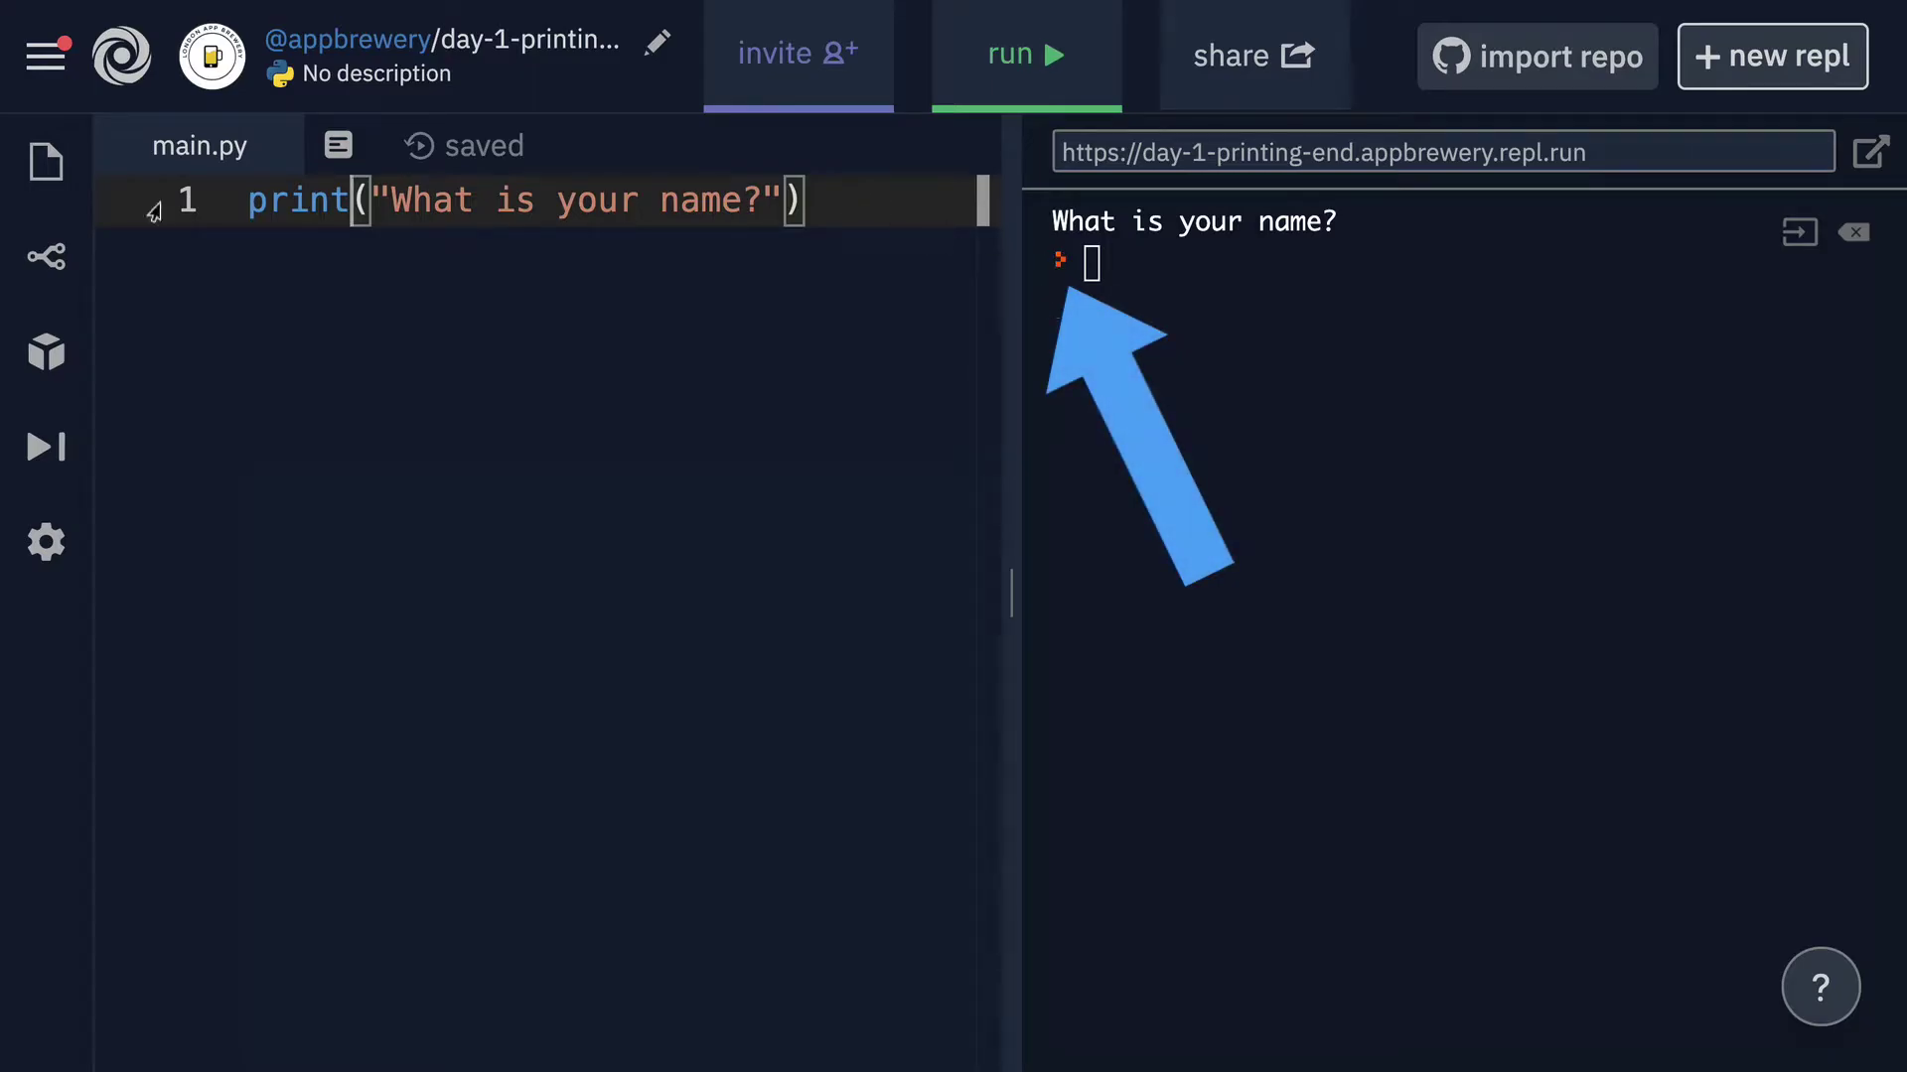
{"action": "double_click", "coordinate": [279, 198]}
{"action": "type", "text": "inpu"}
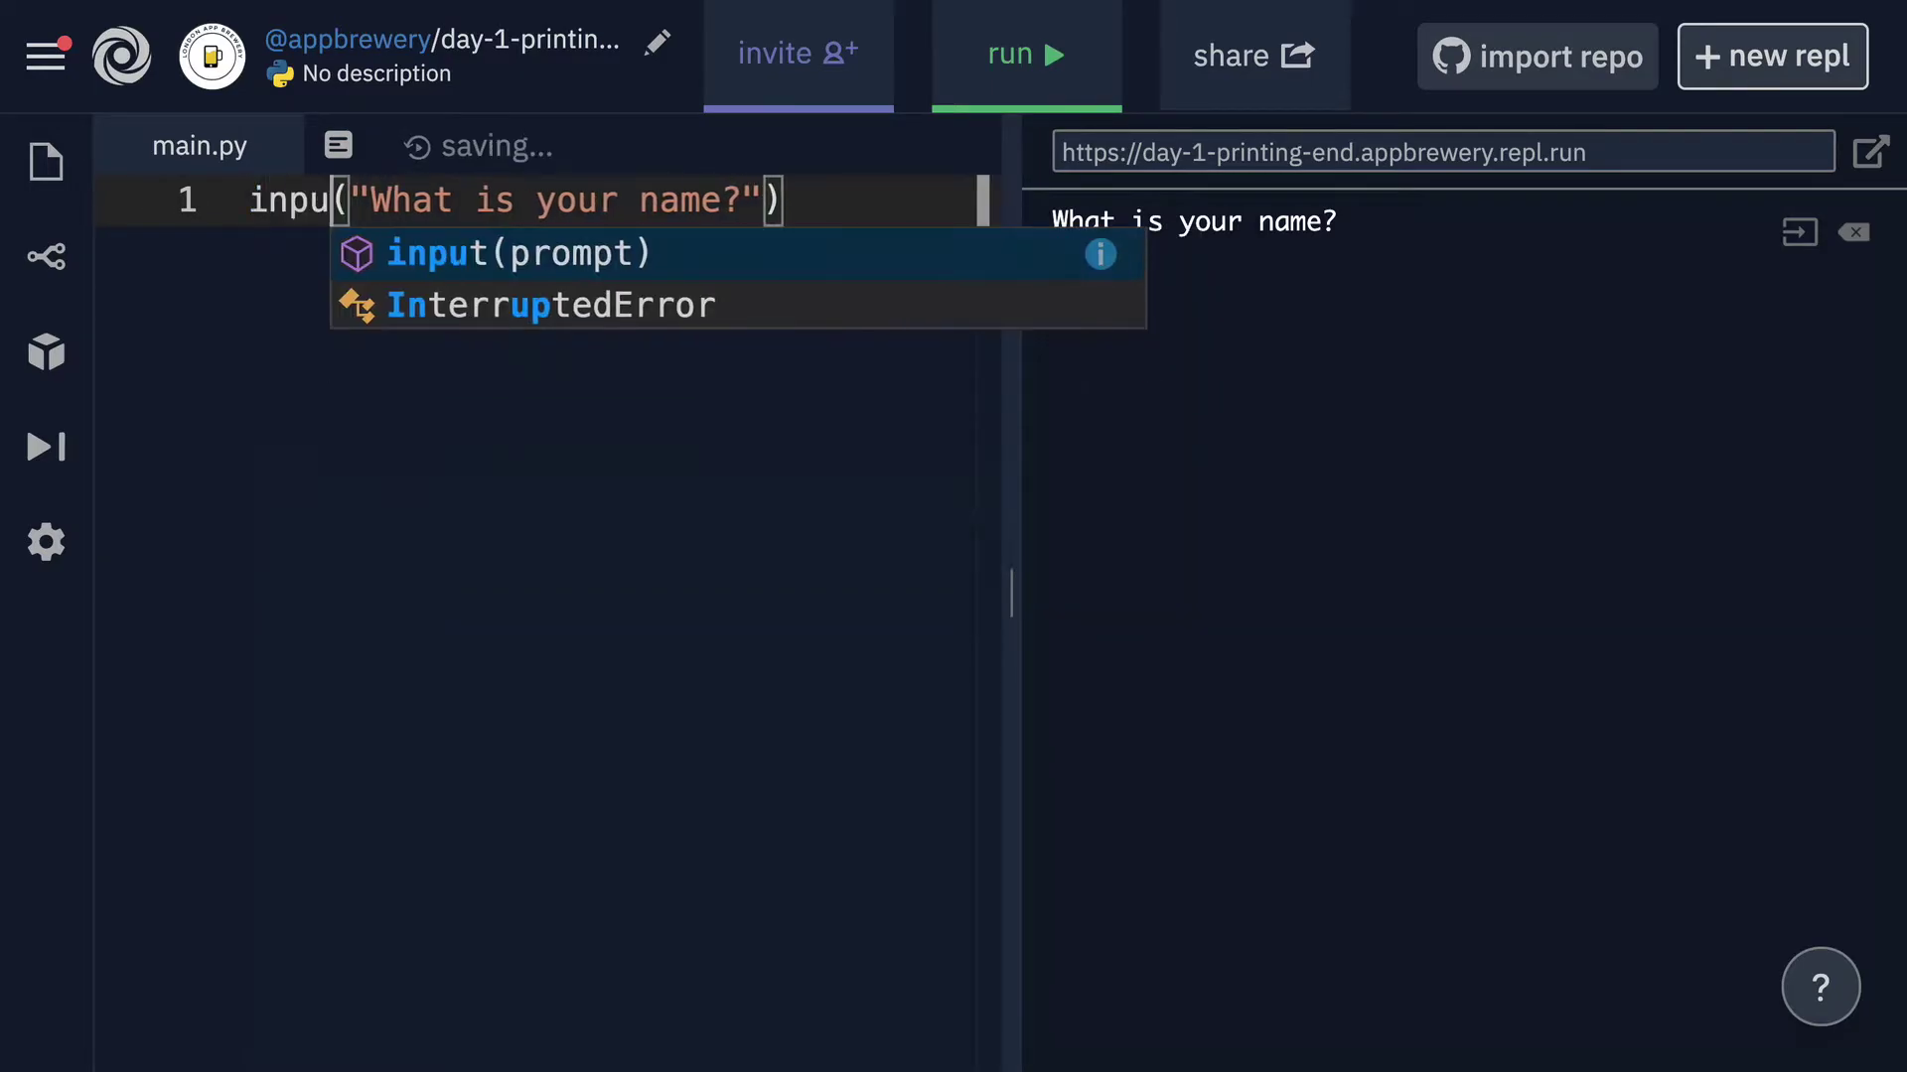
{"action": "type", "text": "t"}
{"action": "key", "text": "ctrl+Return"}
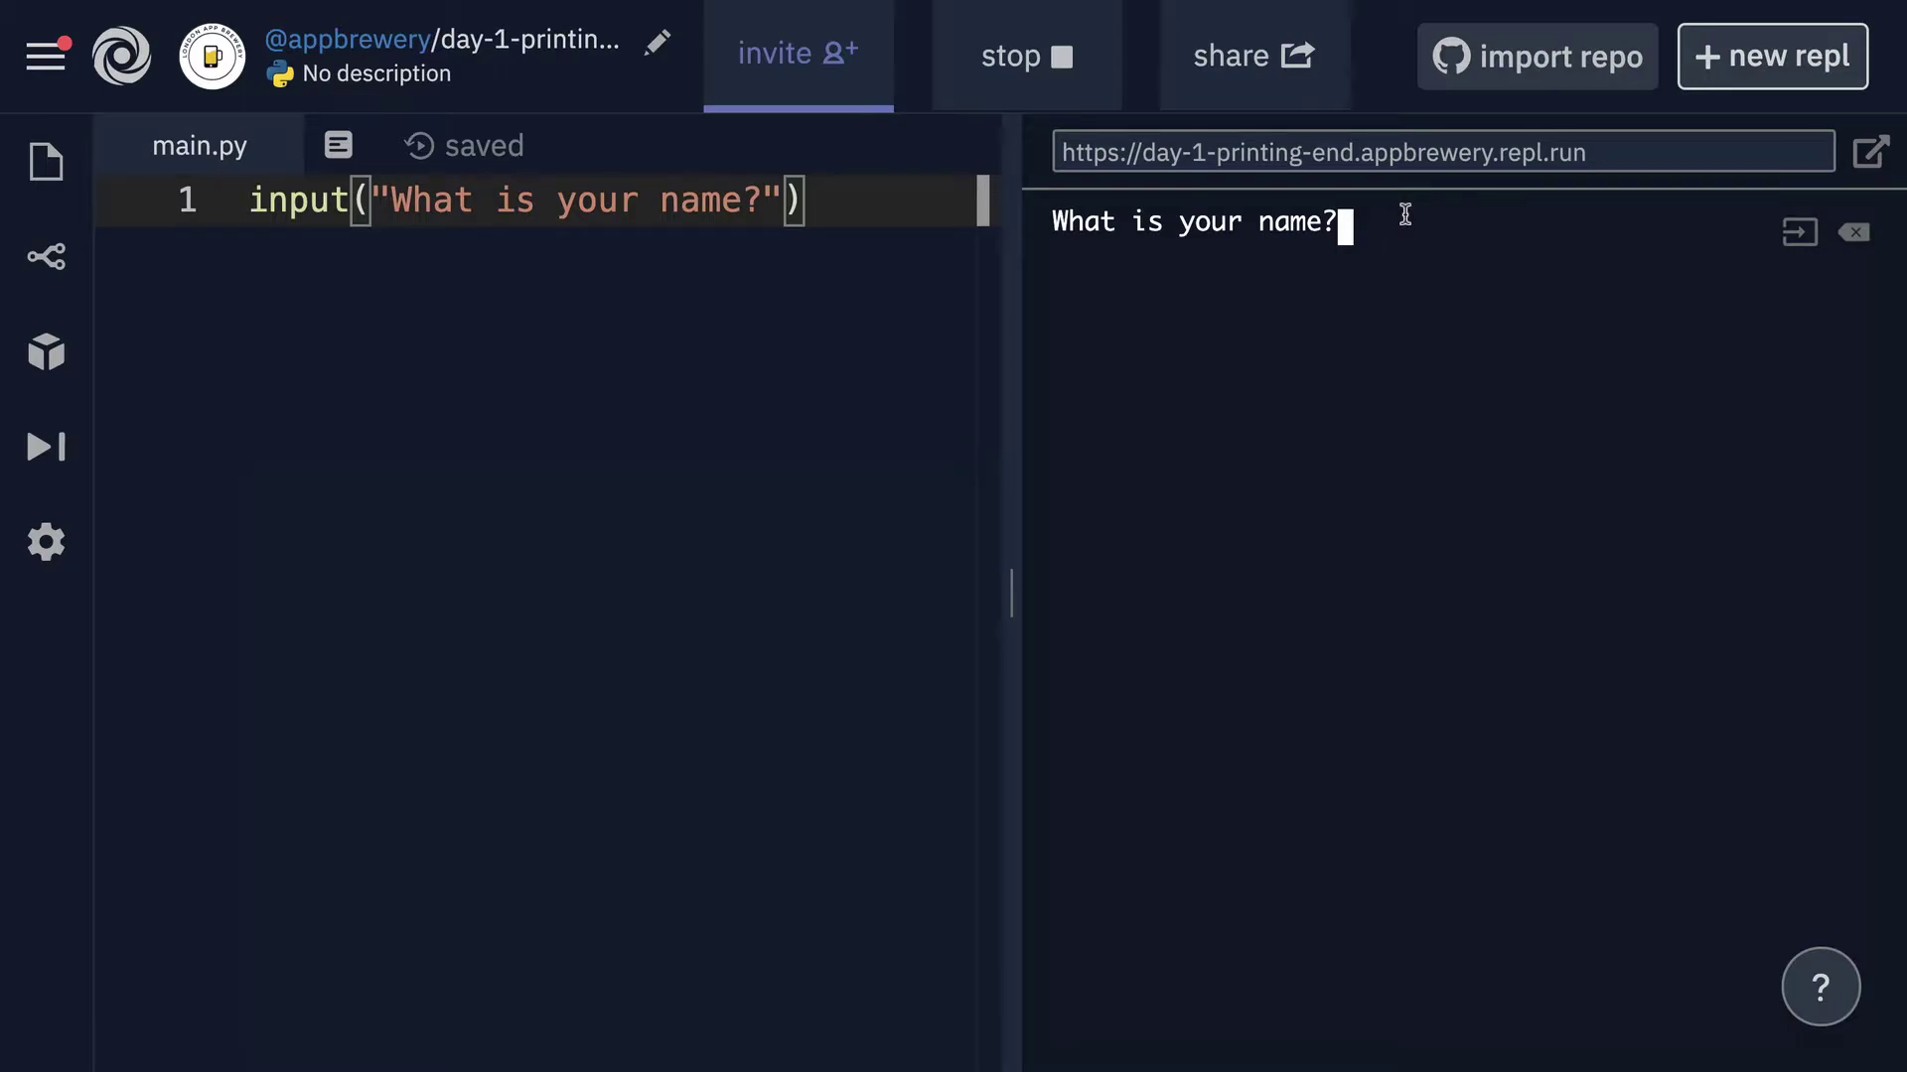
{"action": "type", "text": "Angela"}
{"action": "key", "text": "Return"}
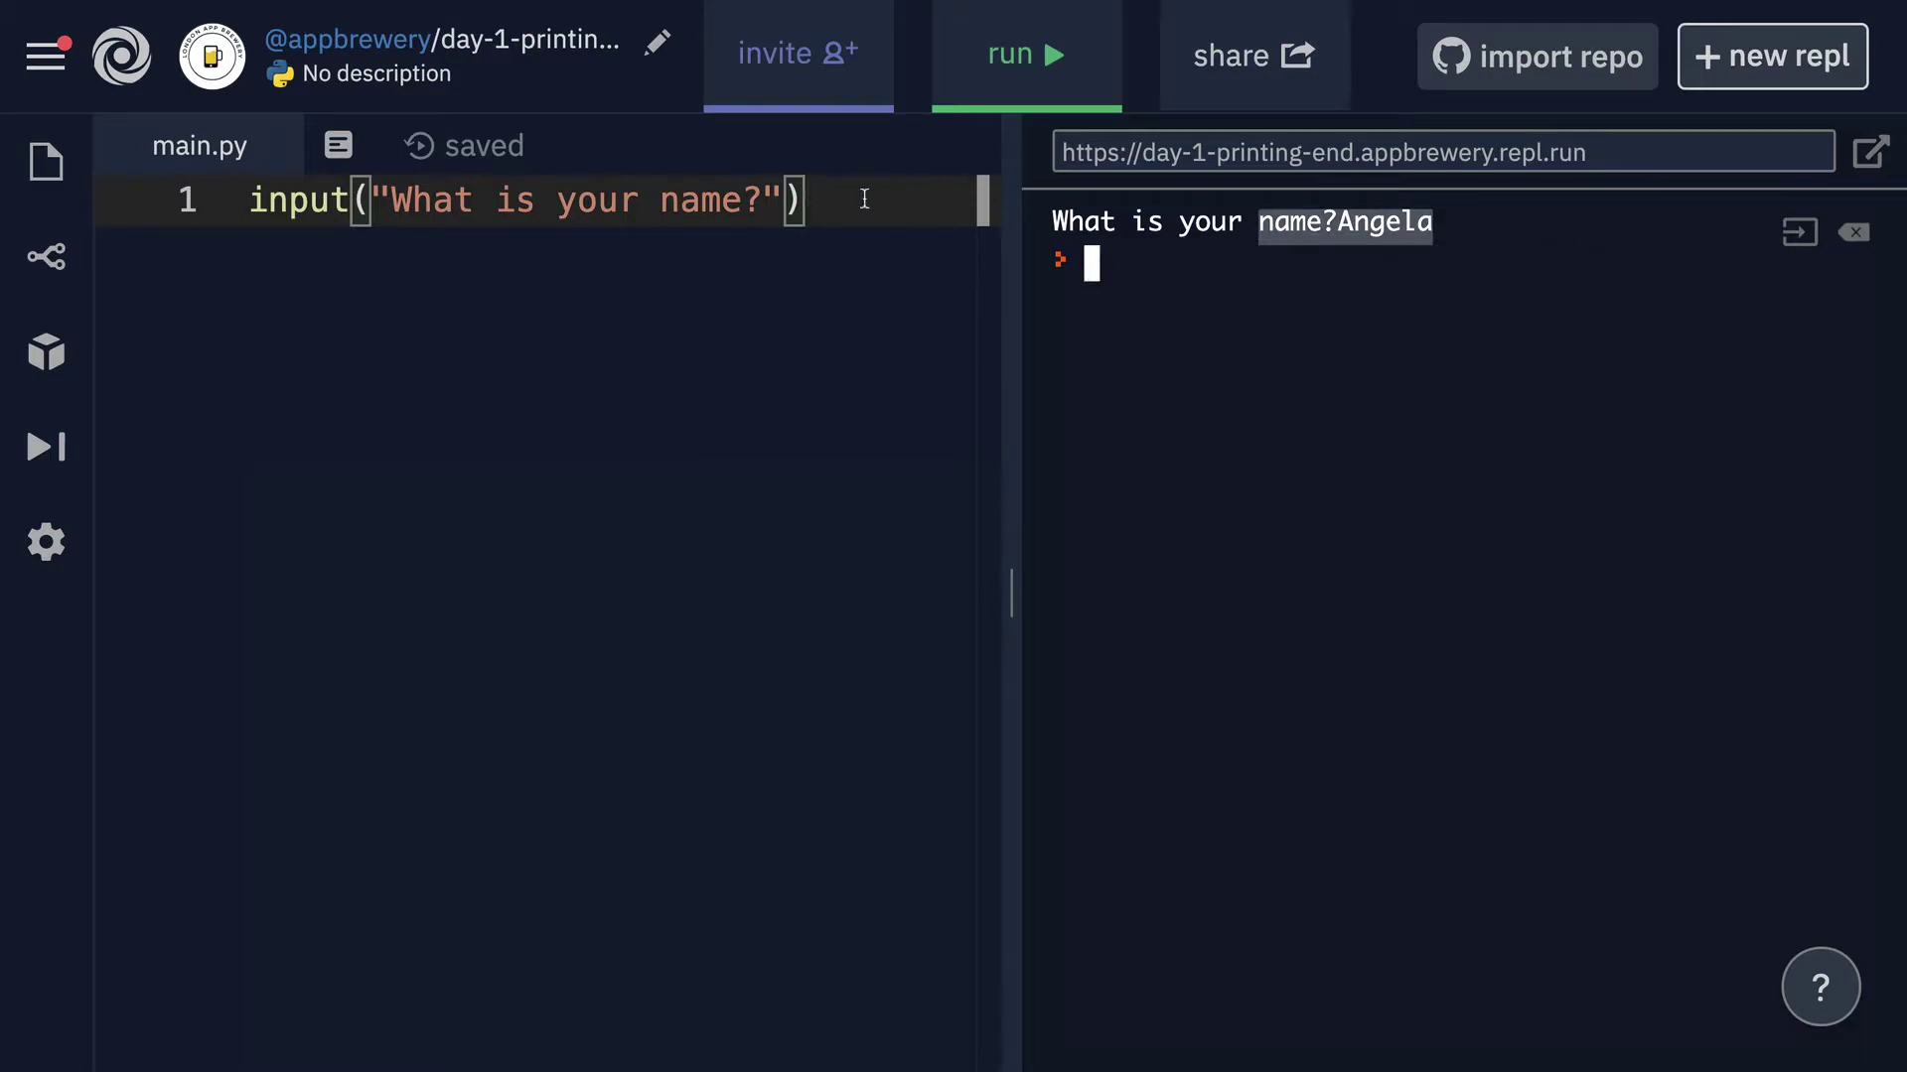
{"action": "left_click_drag", "start_coordinate": [248, 200], "coordinate": [823, 202]}
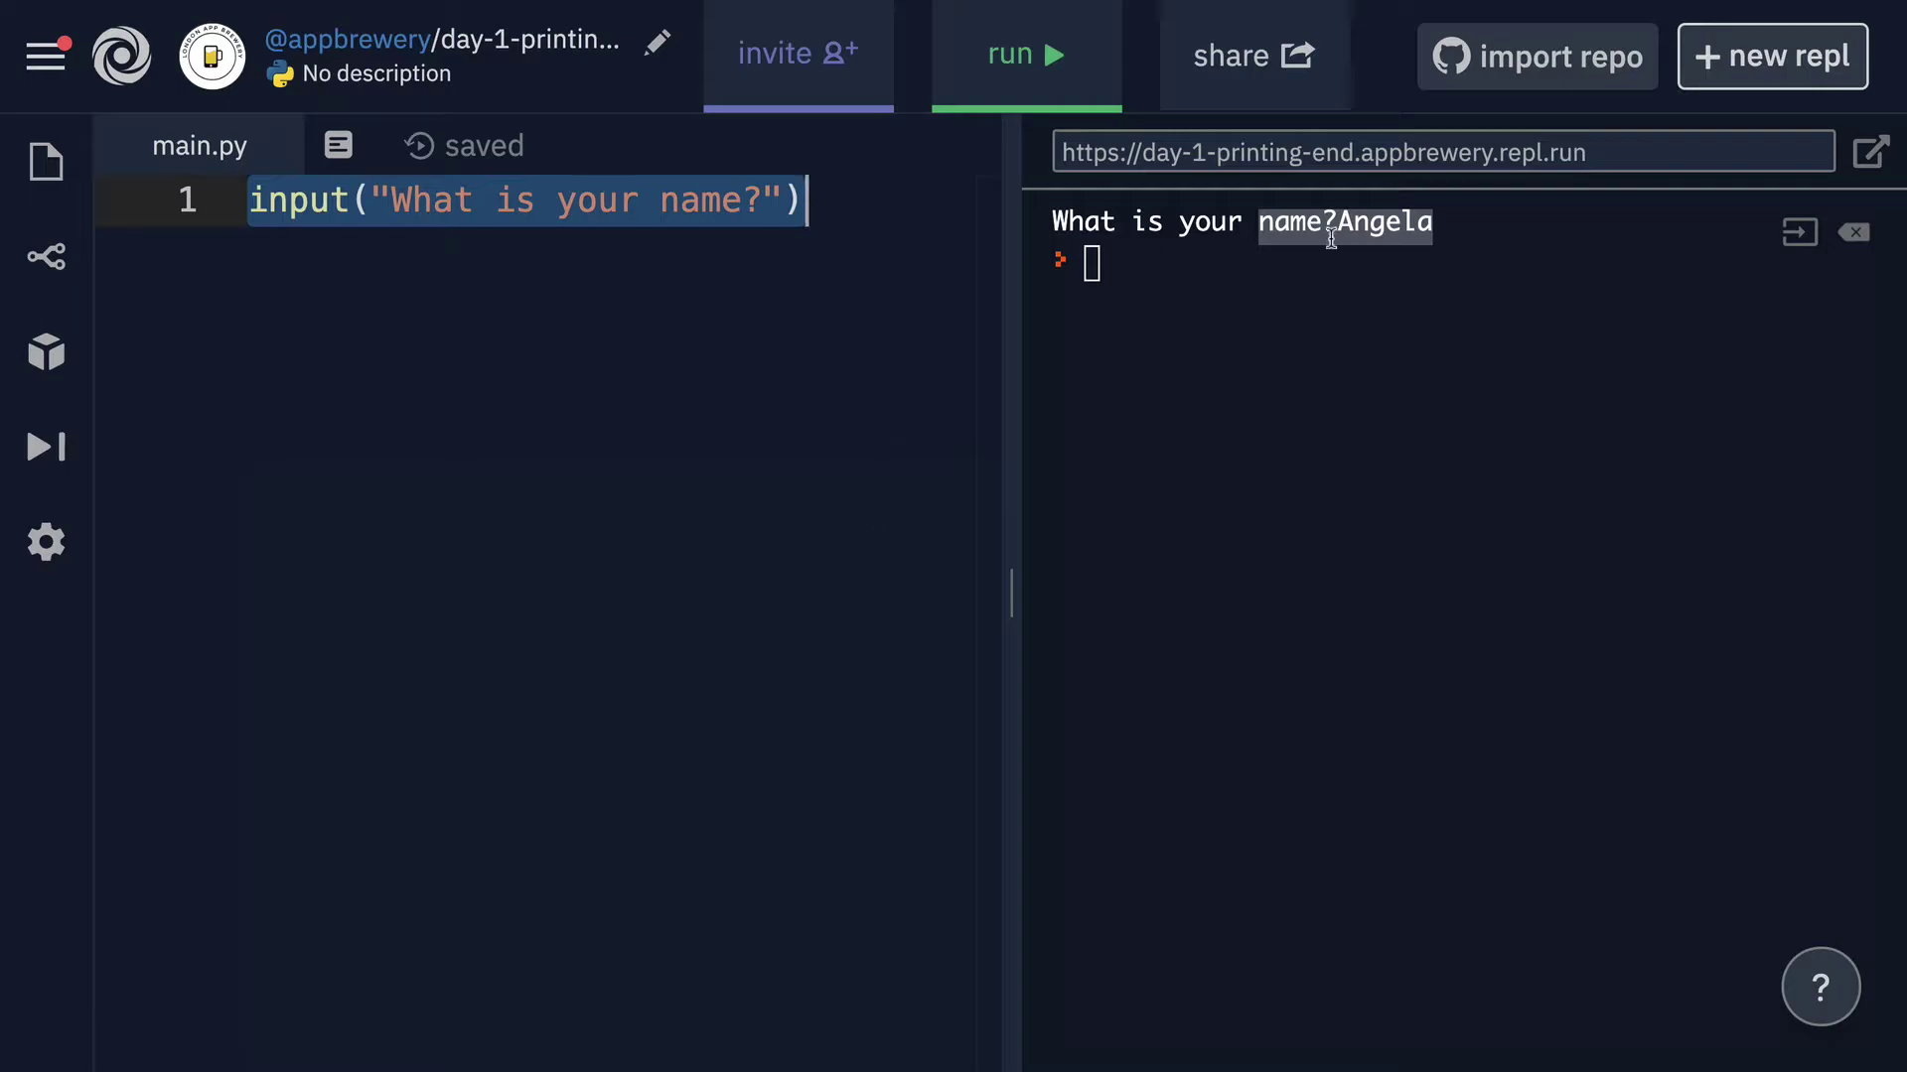
{"action": "left_click", "coordinate": [1453, 229]}
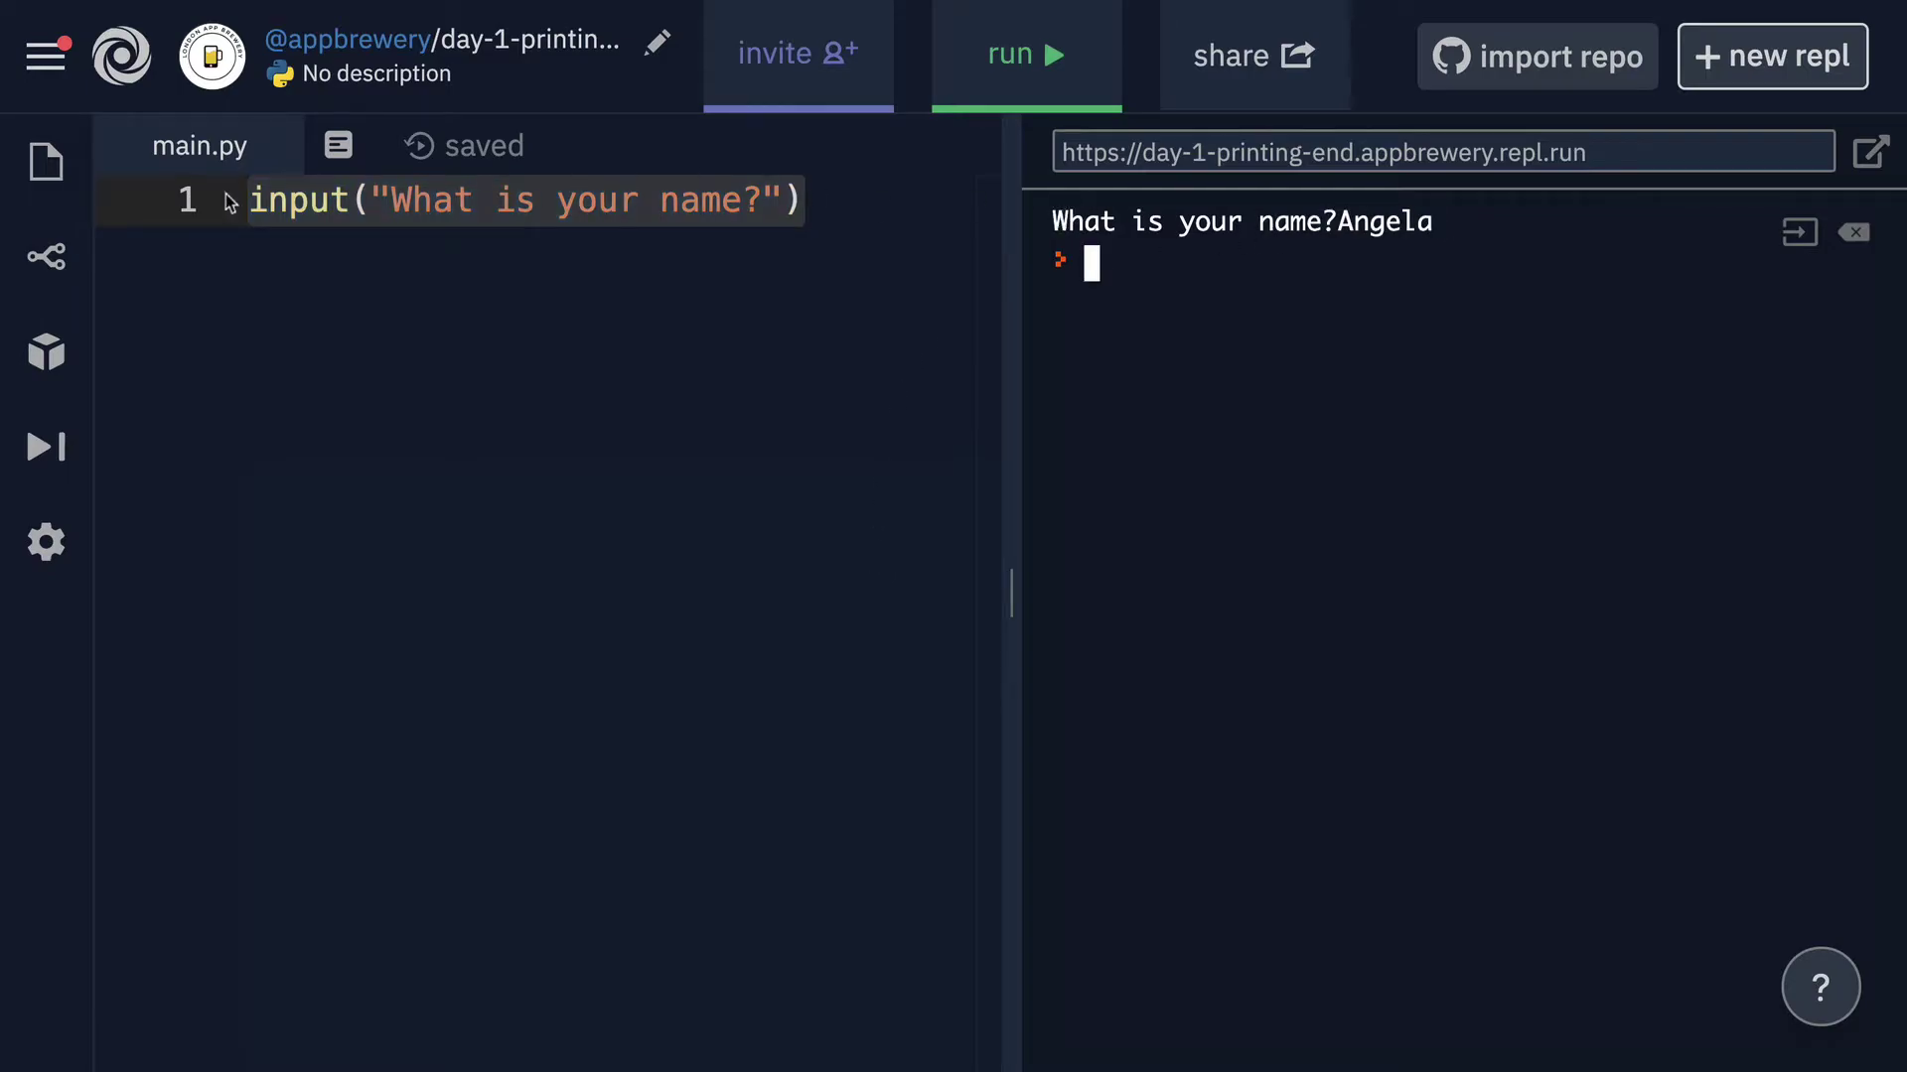
{"action": "left_click_drag", "start_coordinate": [1463, 221], "coordinate": [1337, 225]}
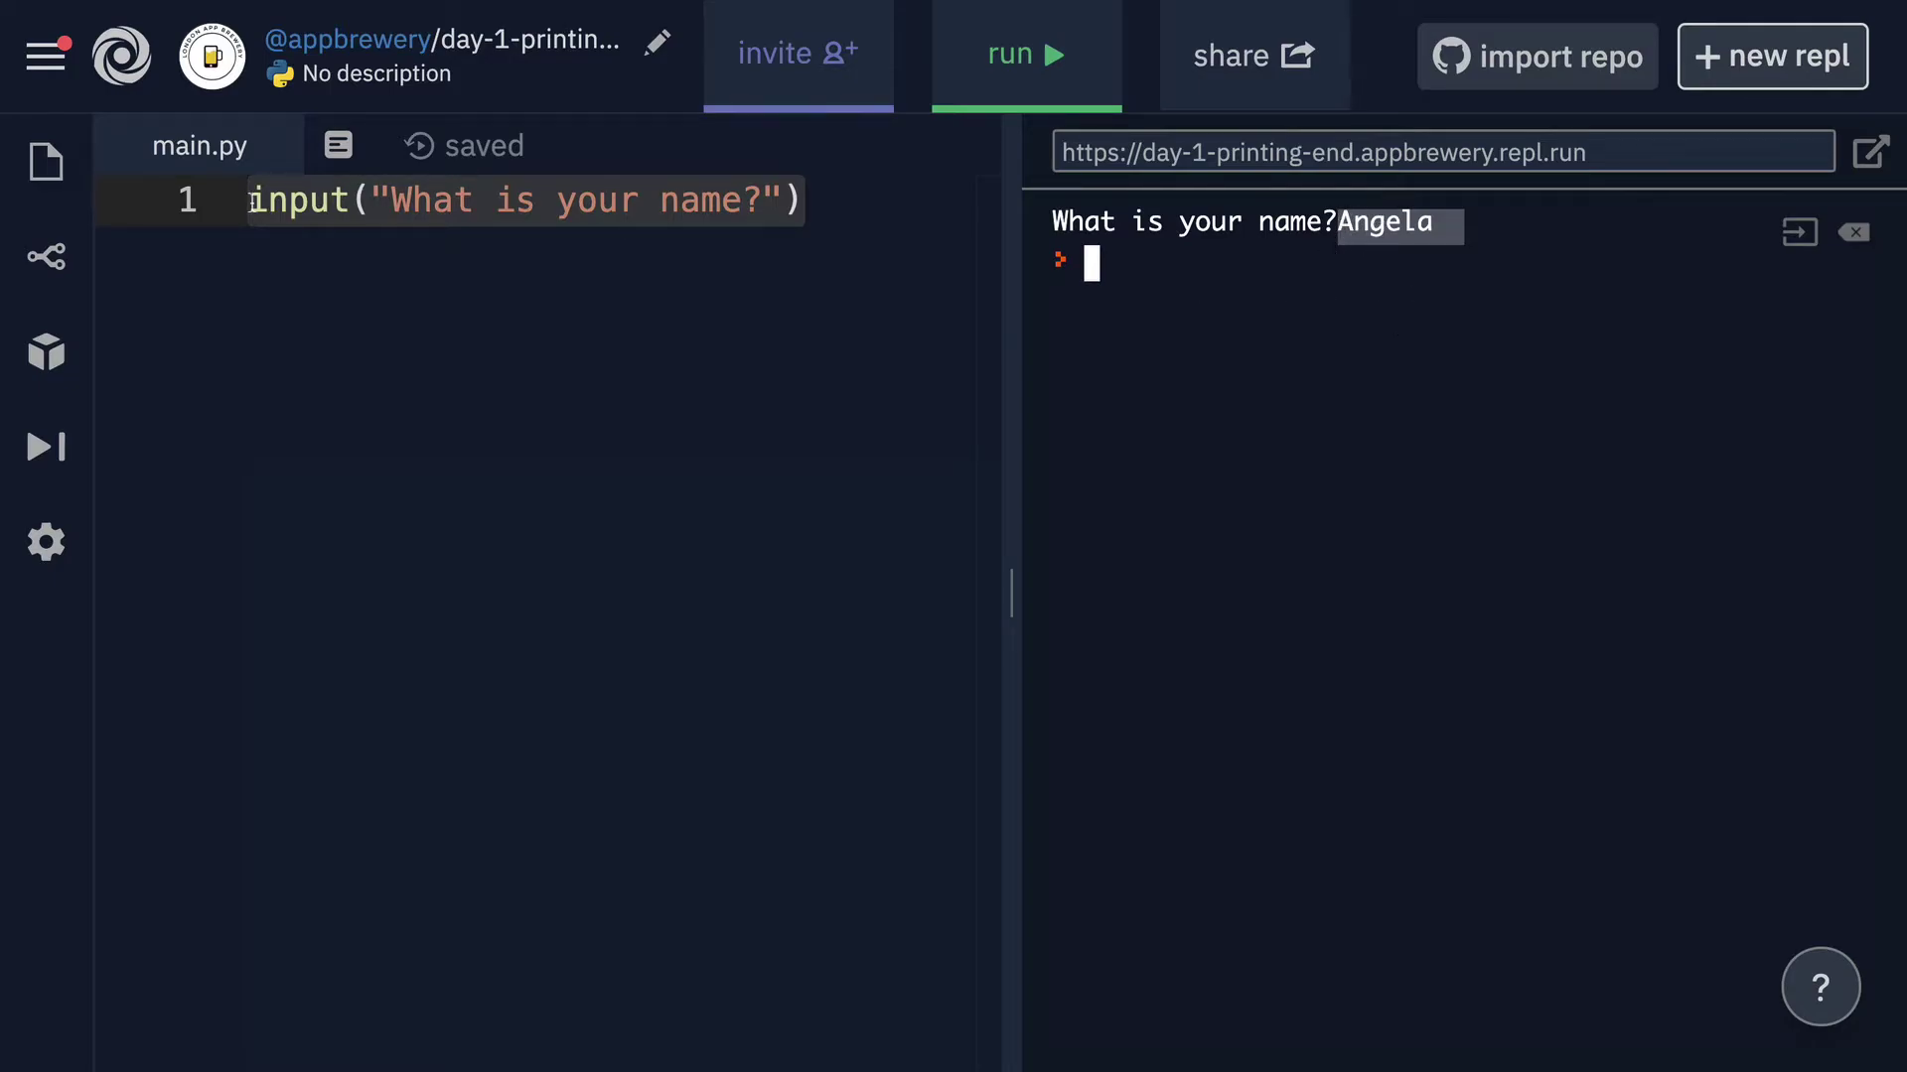
{"action": "left_click_drag", "start_coordinate": [825, 209], "coordinate": [251, 201]}
{"action": "left_click", "coordinate": [813, 210]}
{"action": "left_click_drag", "start_coordinate": [811, 209], "coordinate": [247, 201]}
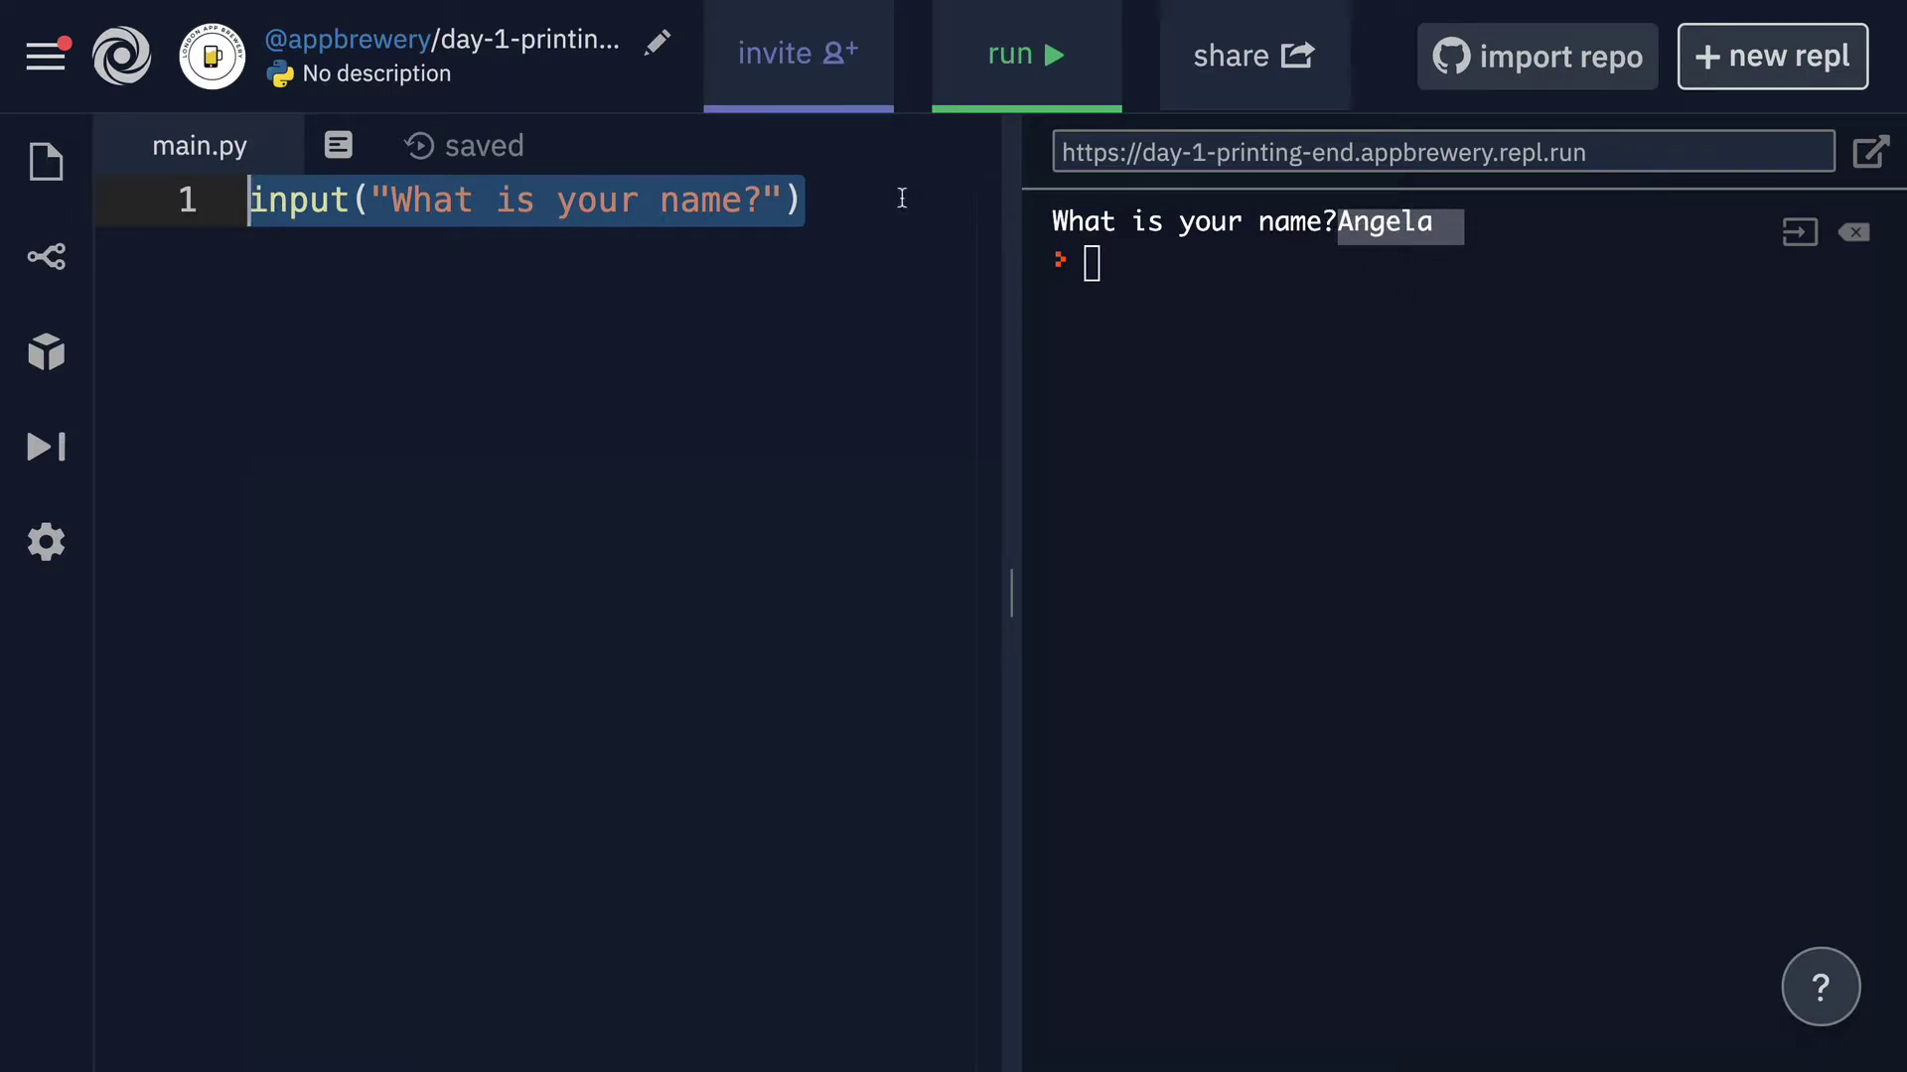
Step: Undo the stray paste and wrap line 1 in print("Hello " + ... ) around the input call
{"action": "type", "text": "Angela"}
{"action": "key", "text": "ctrl+z"}
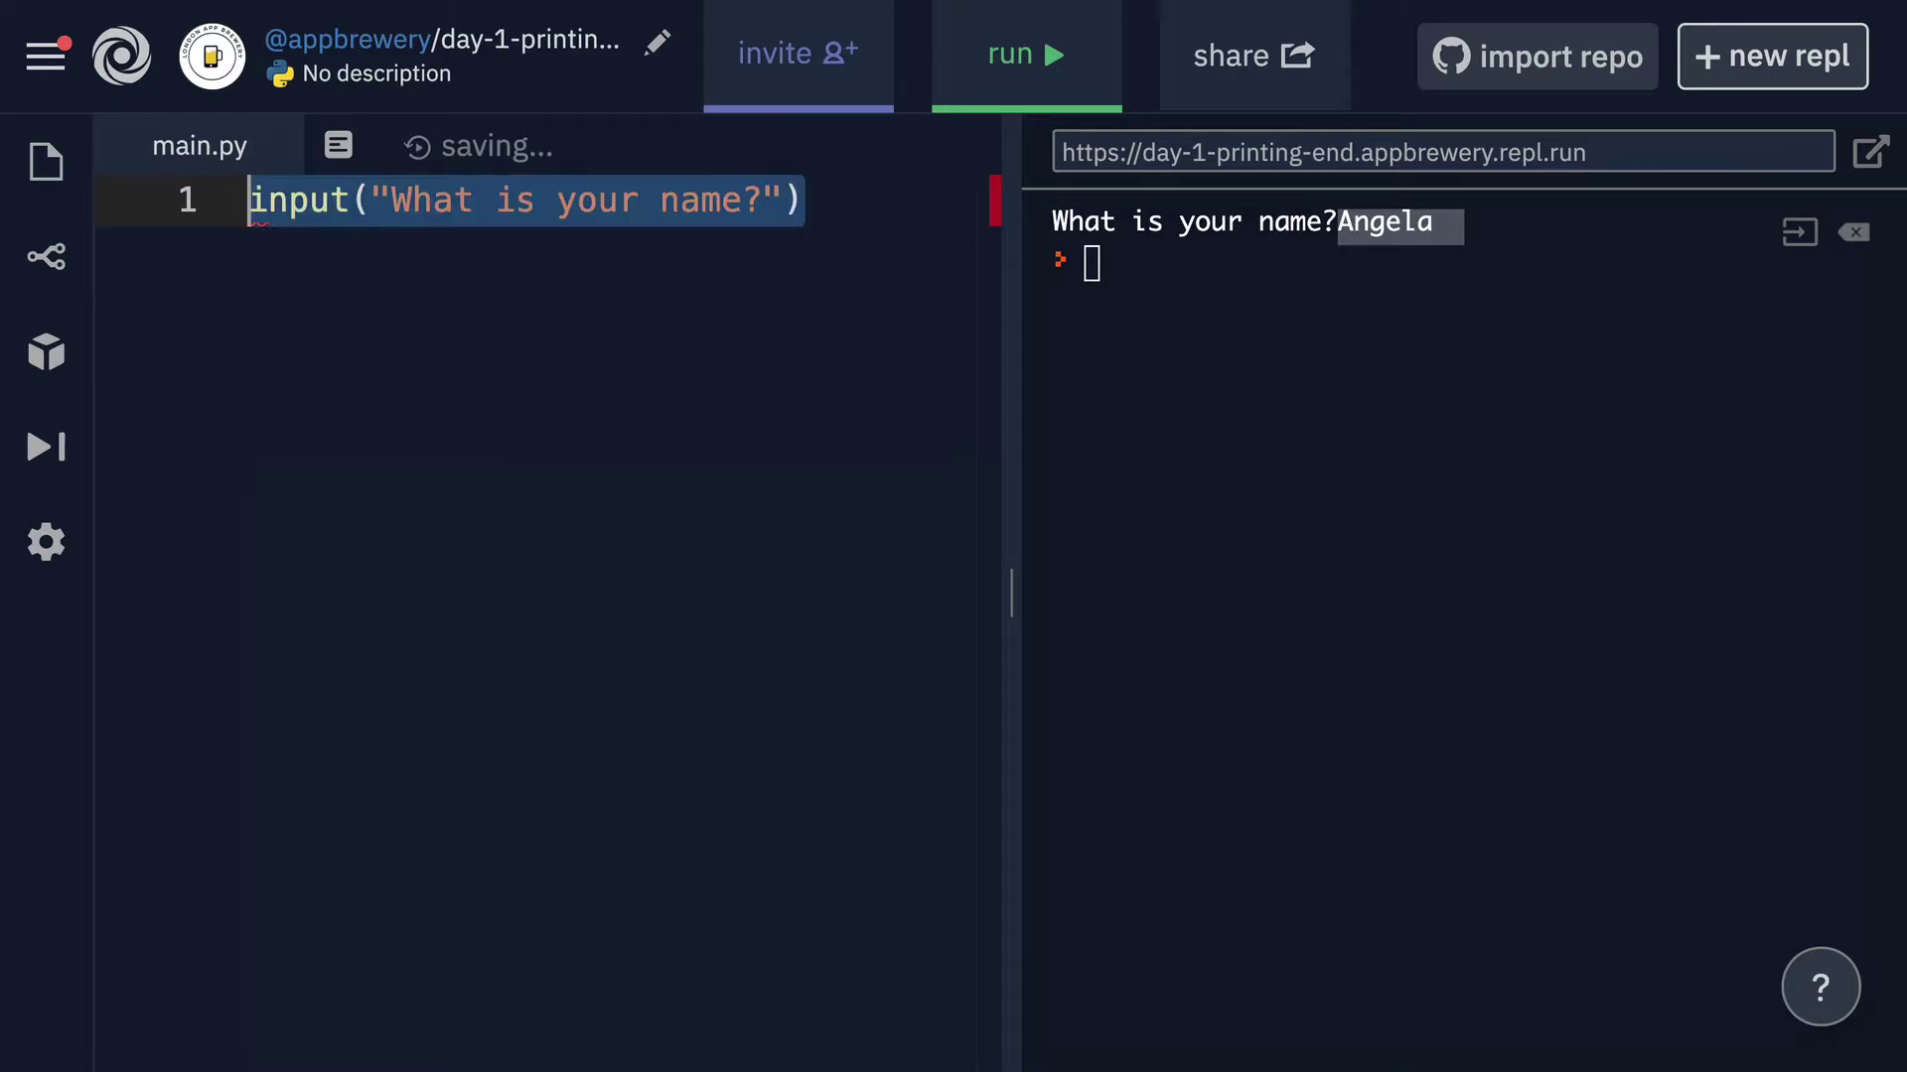
{"action": "key", "text": "Left"}
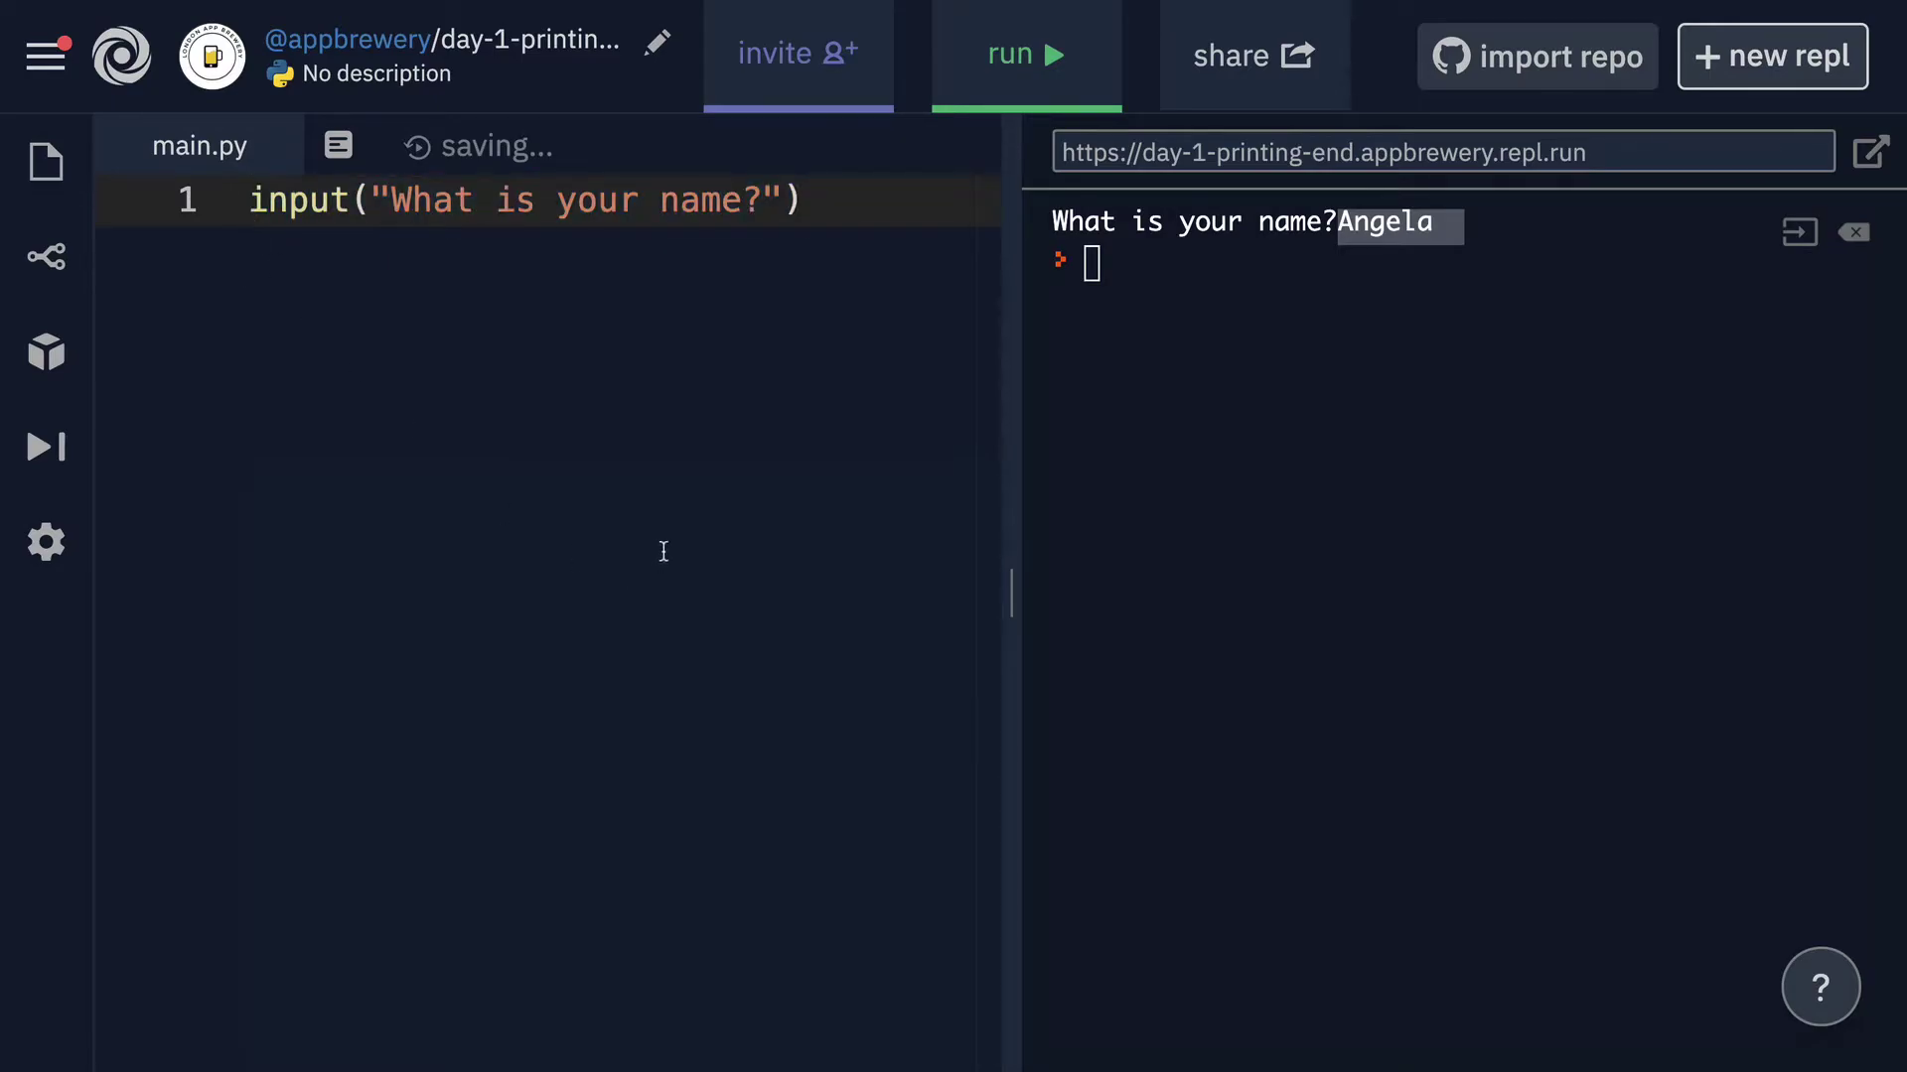
{"action": "type", "text": "print("}
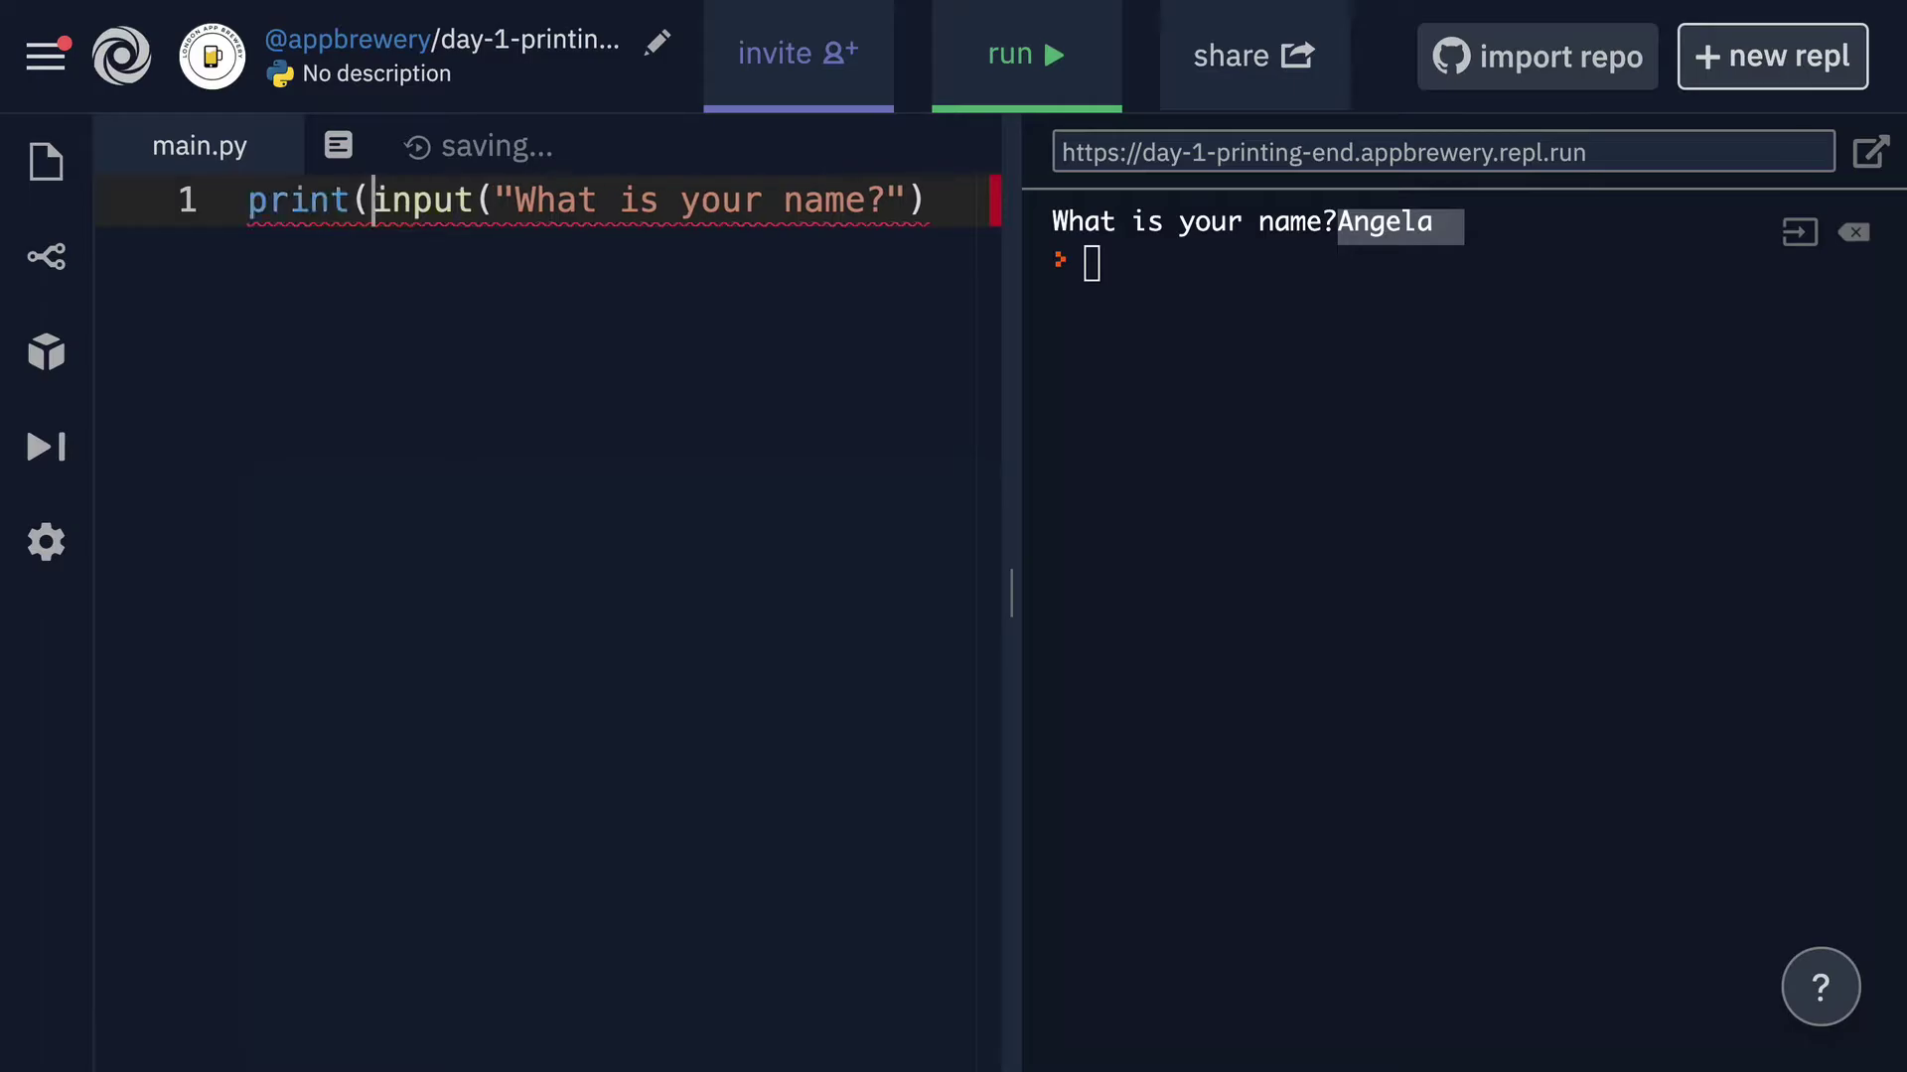
{"action": "type", "text": "\"Hello"}
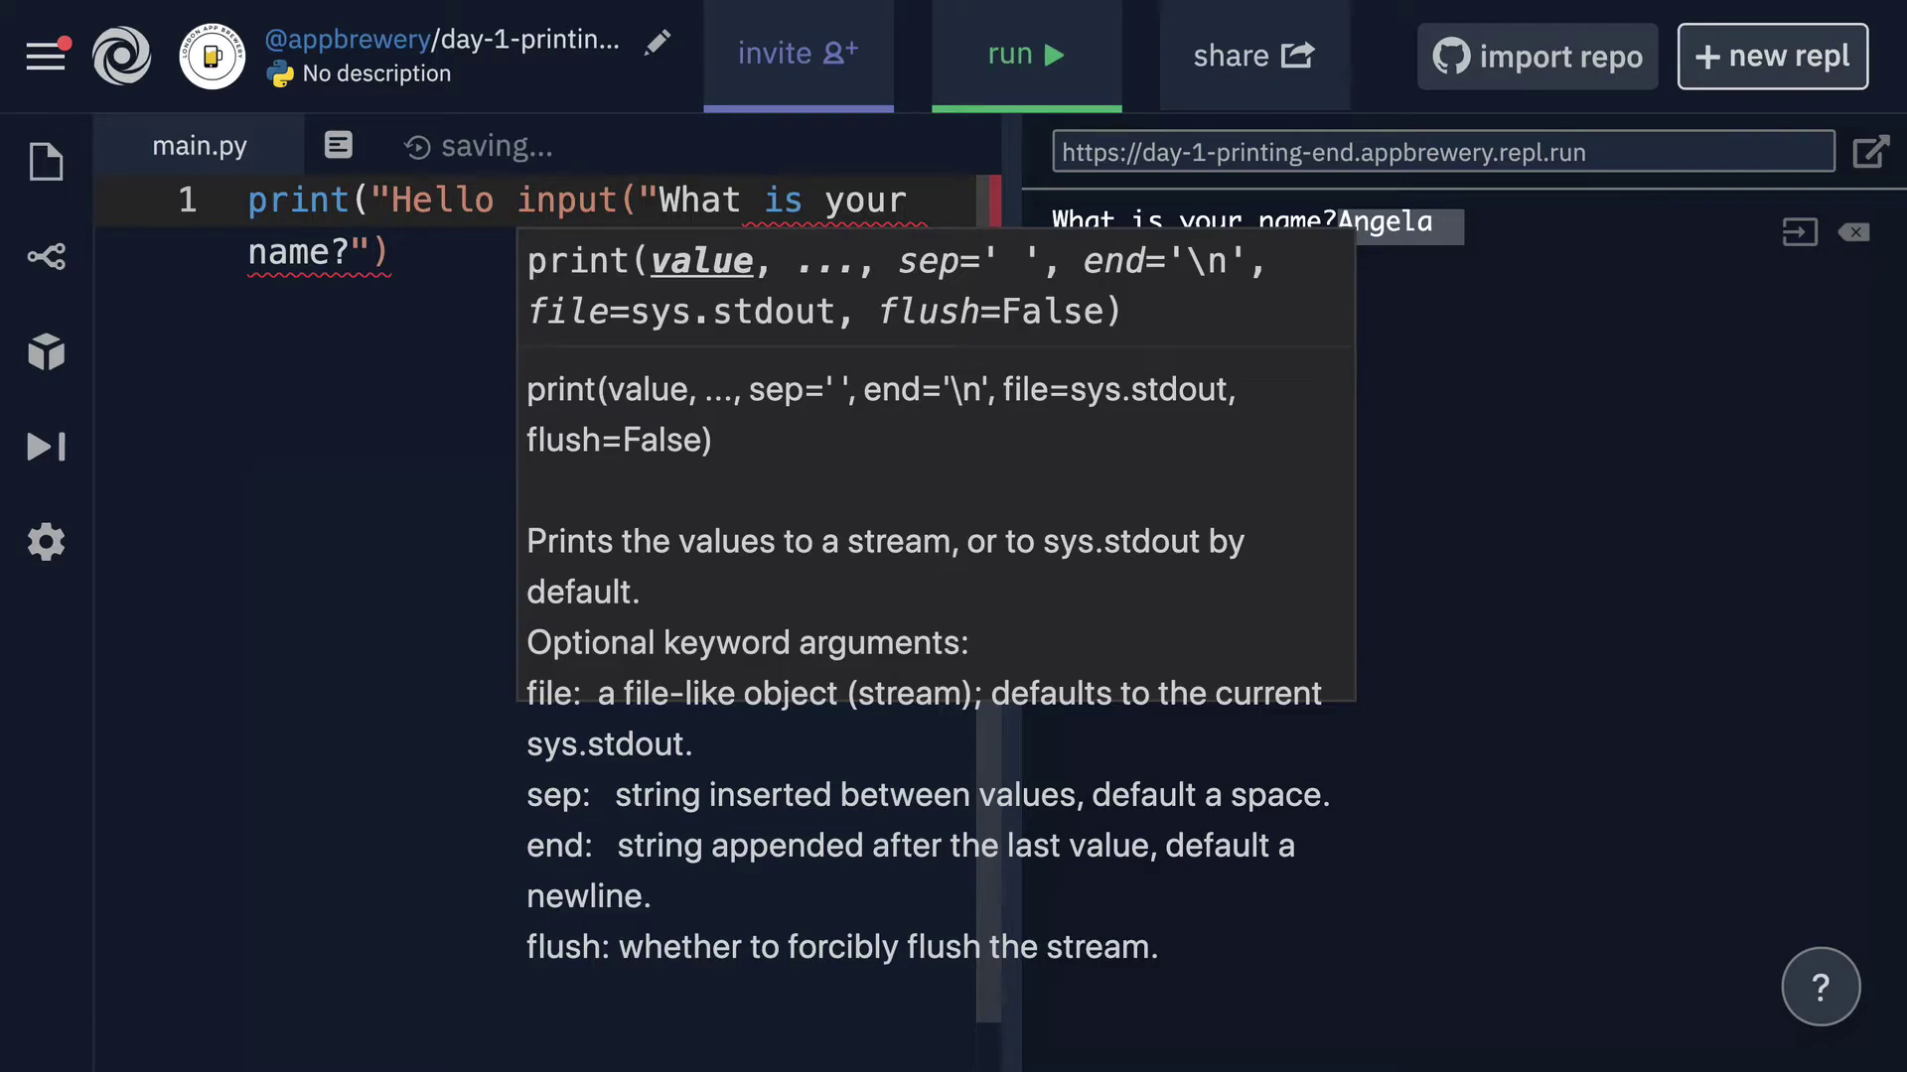
{"action": "key", "text": "Left"}
{"action": "type", "text": "\" "}
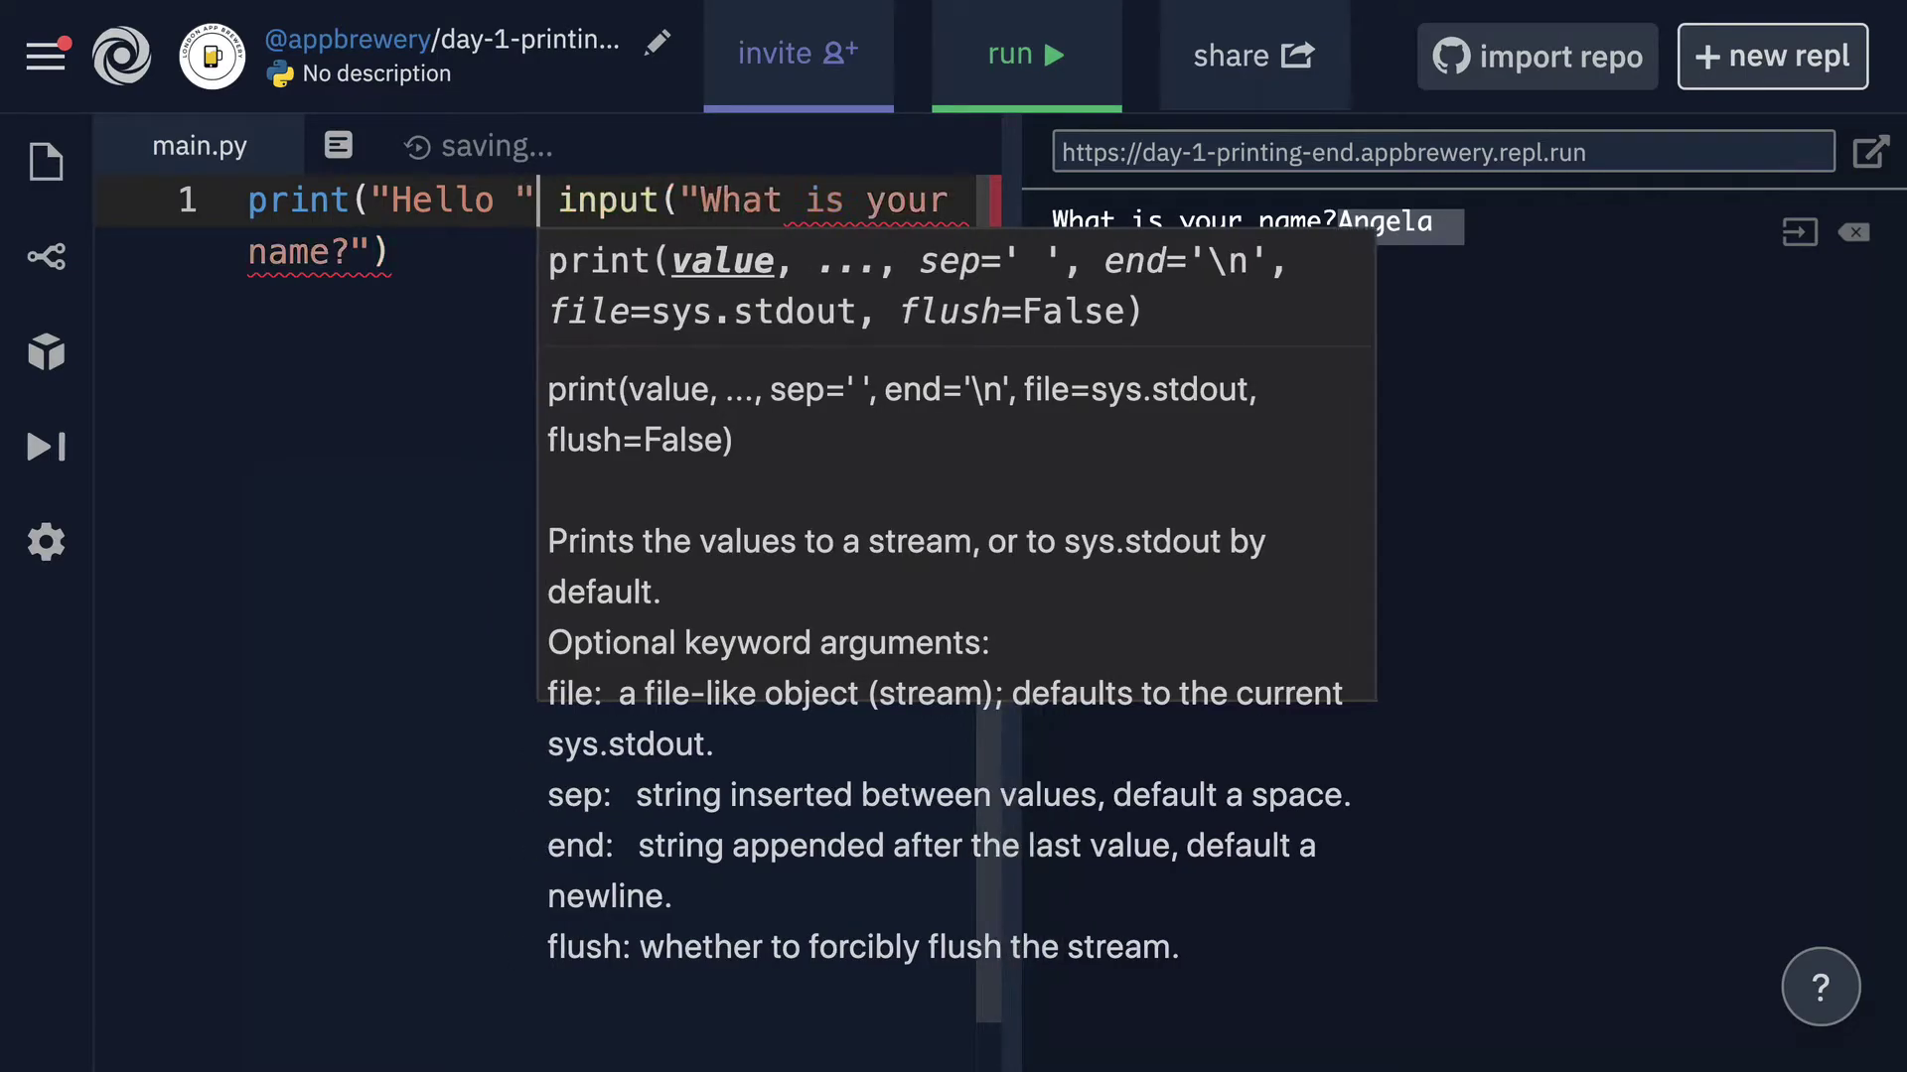
{"action": "type", "text": "+"}
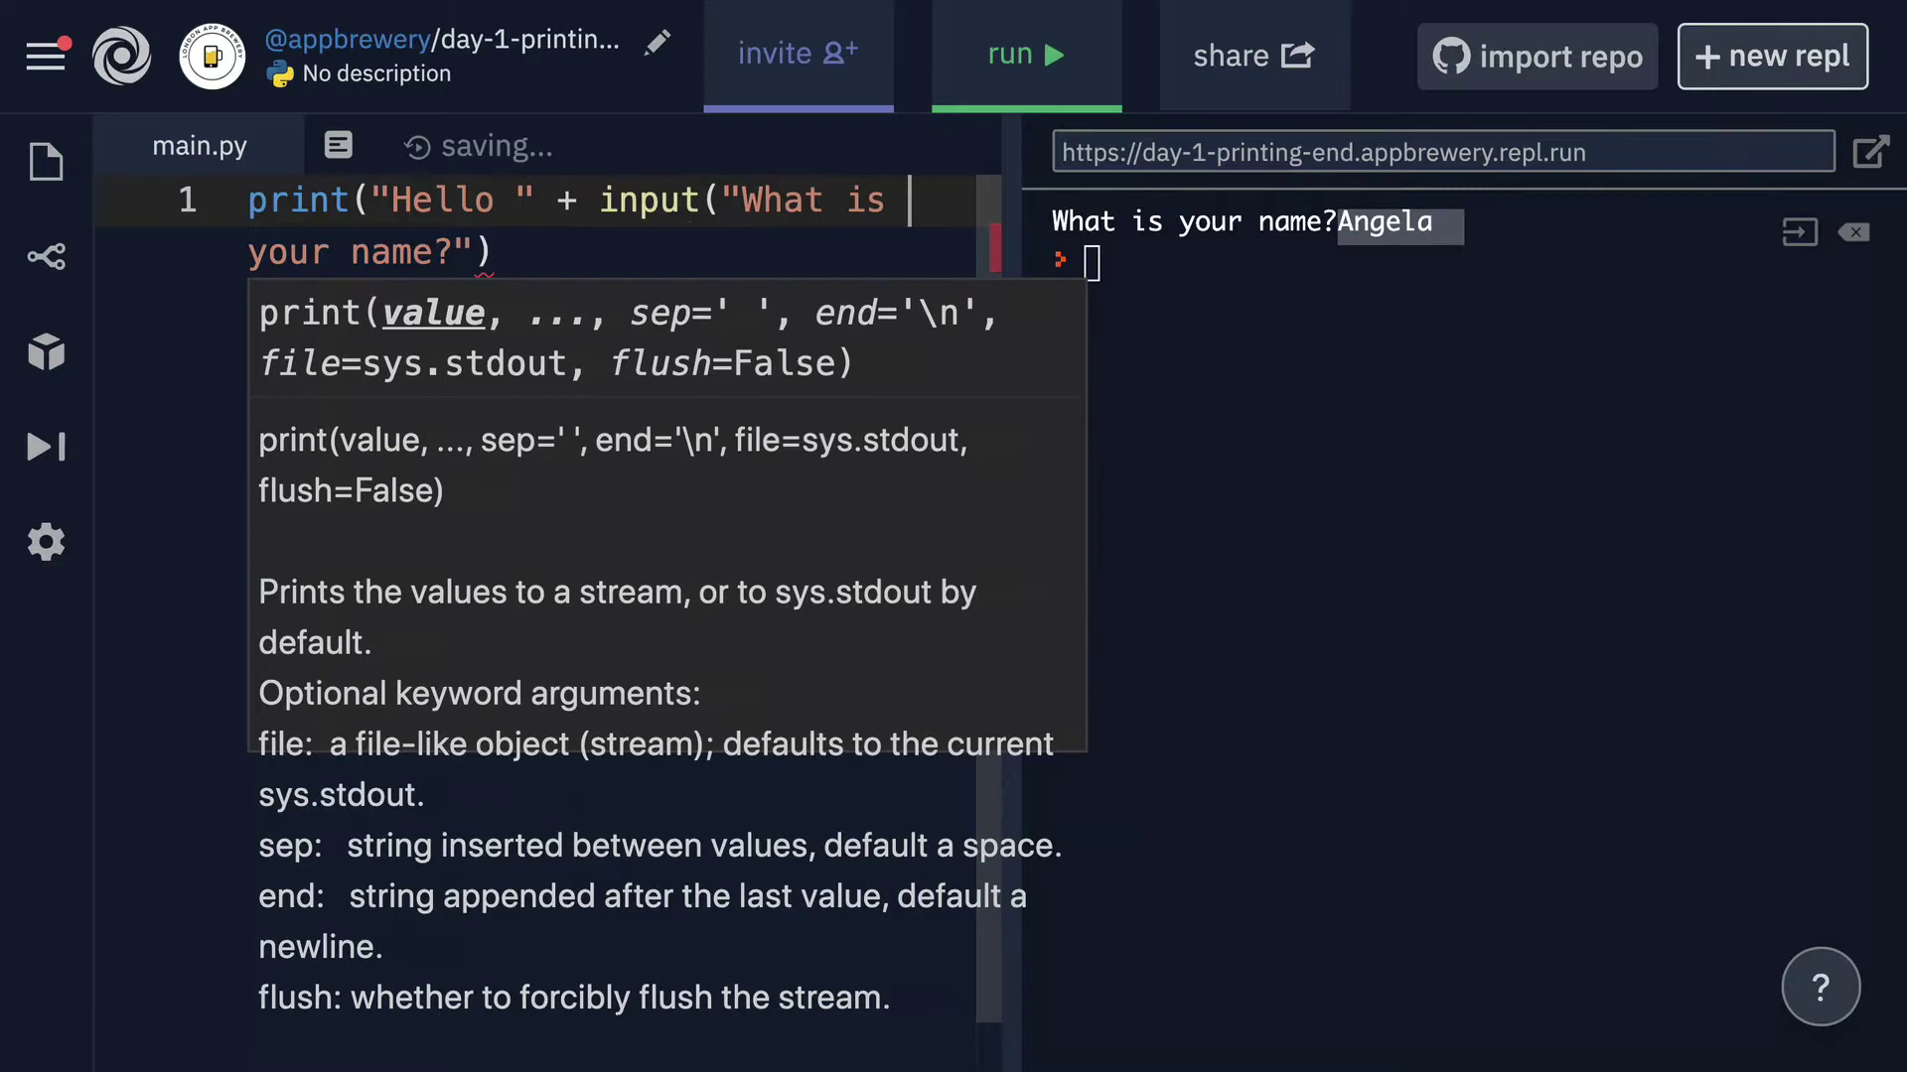
{"action": "key", "text": "End"}
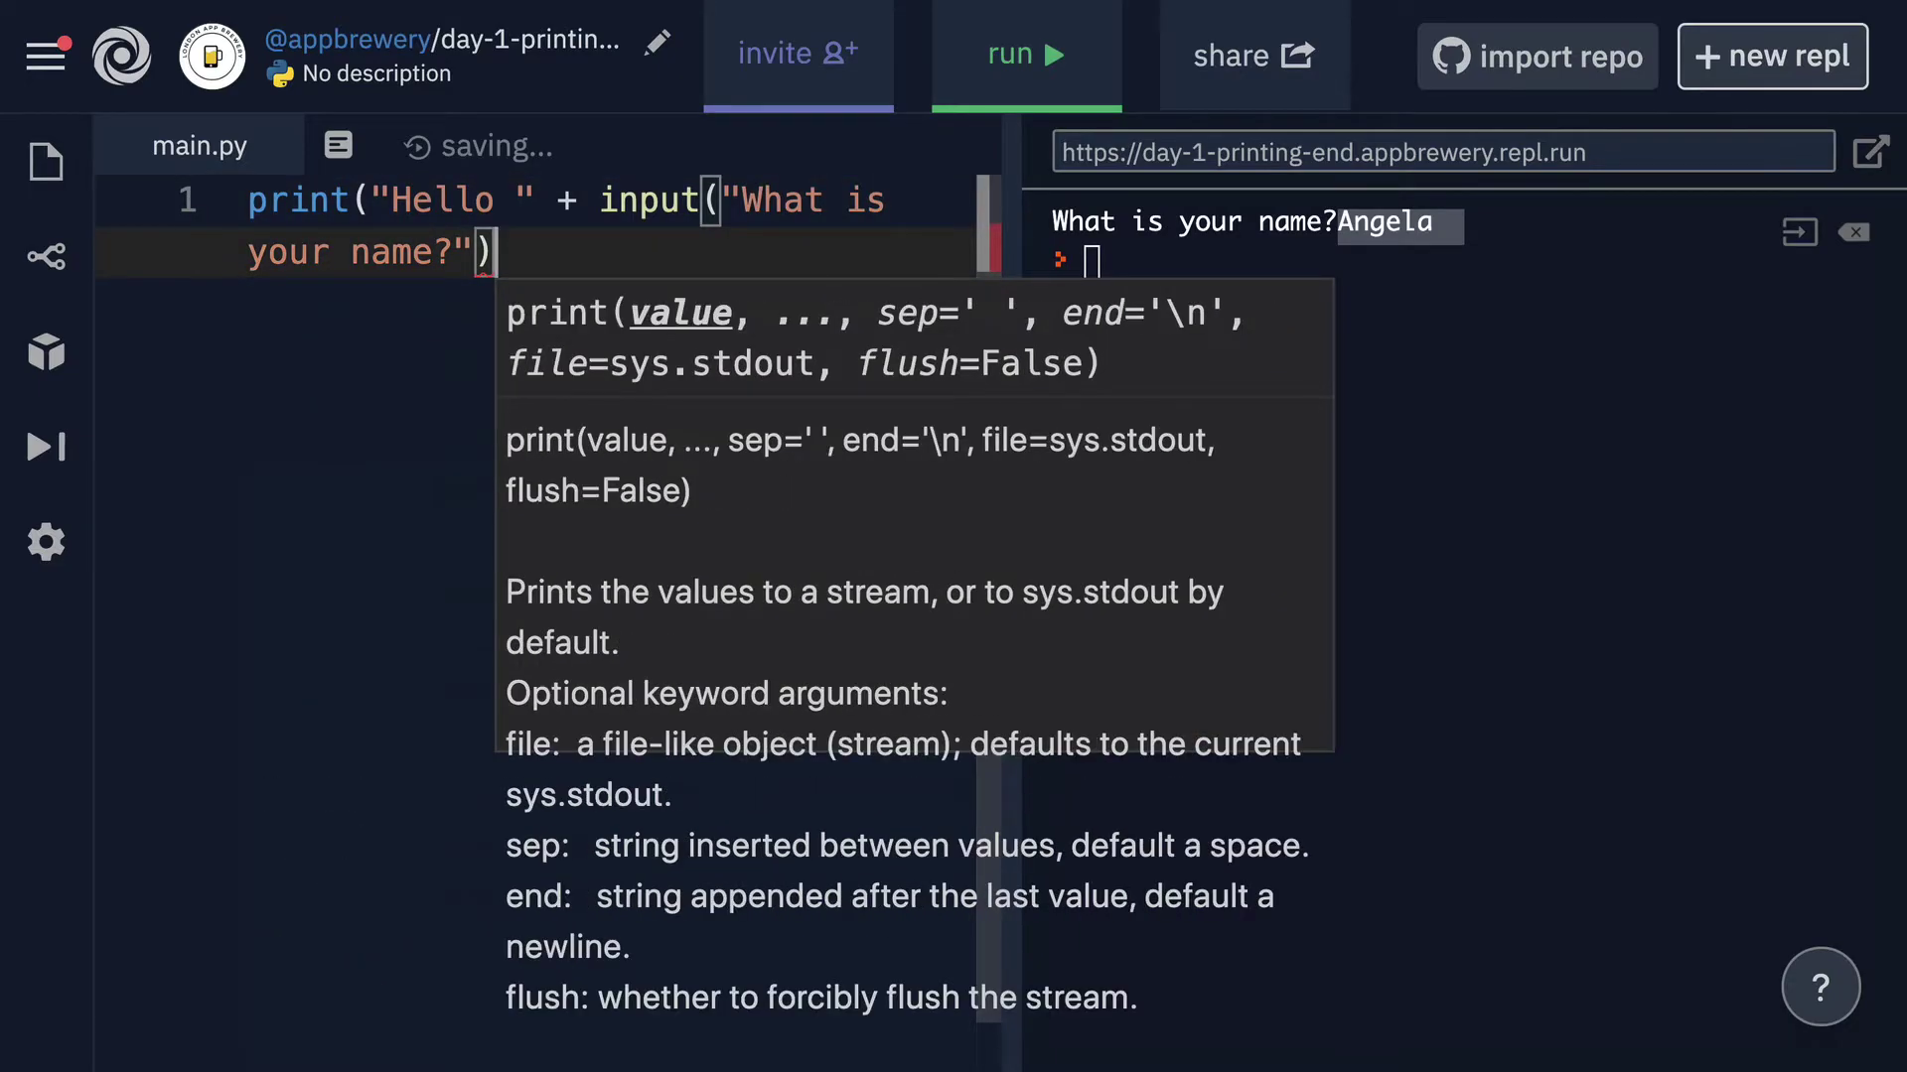
{"action": "type", "text": ")"}
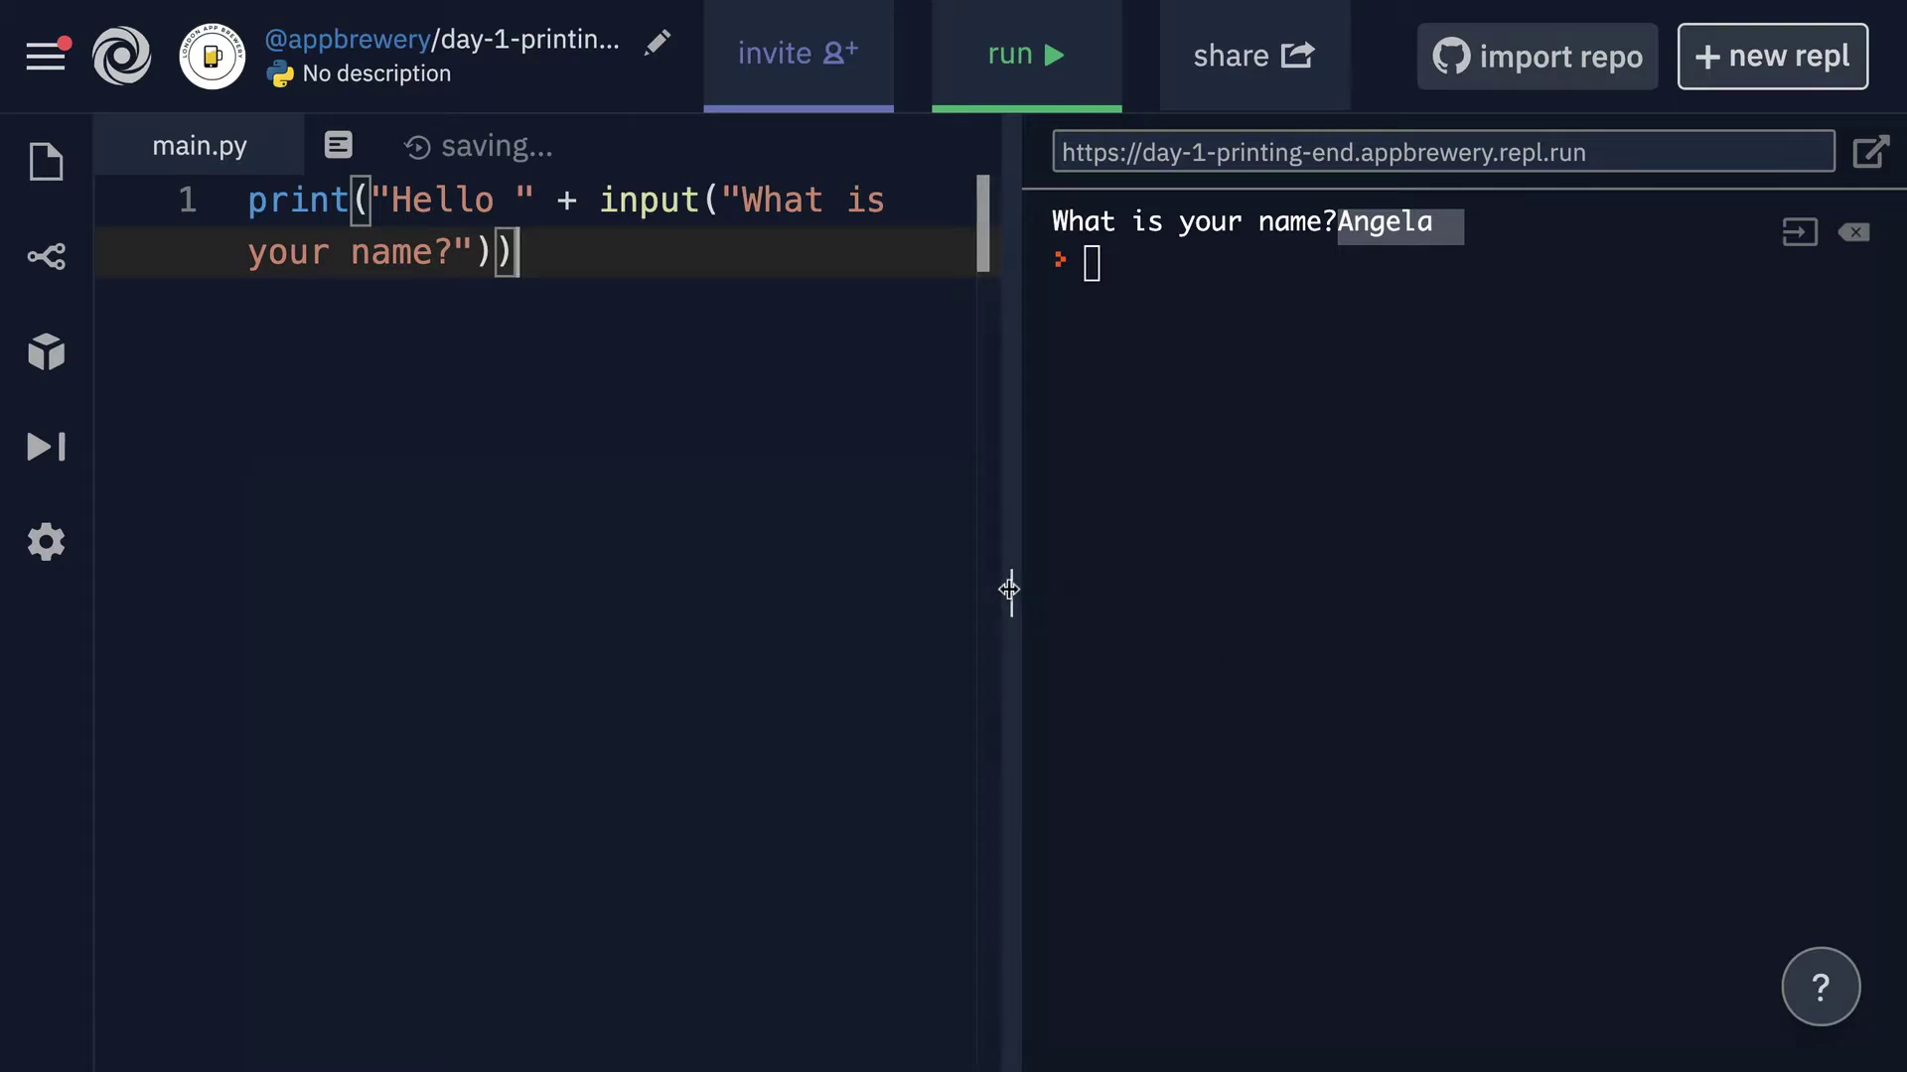
Step: Switch the workspace Layout setting to stacked and close Settings
{"action": "left_click", "coordinate": [45, 542]}
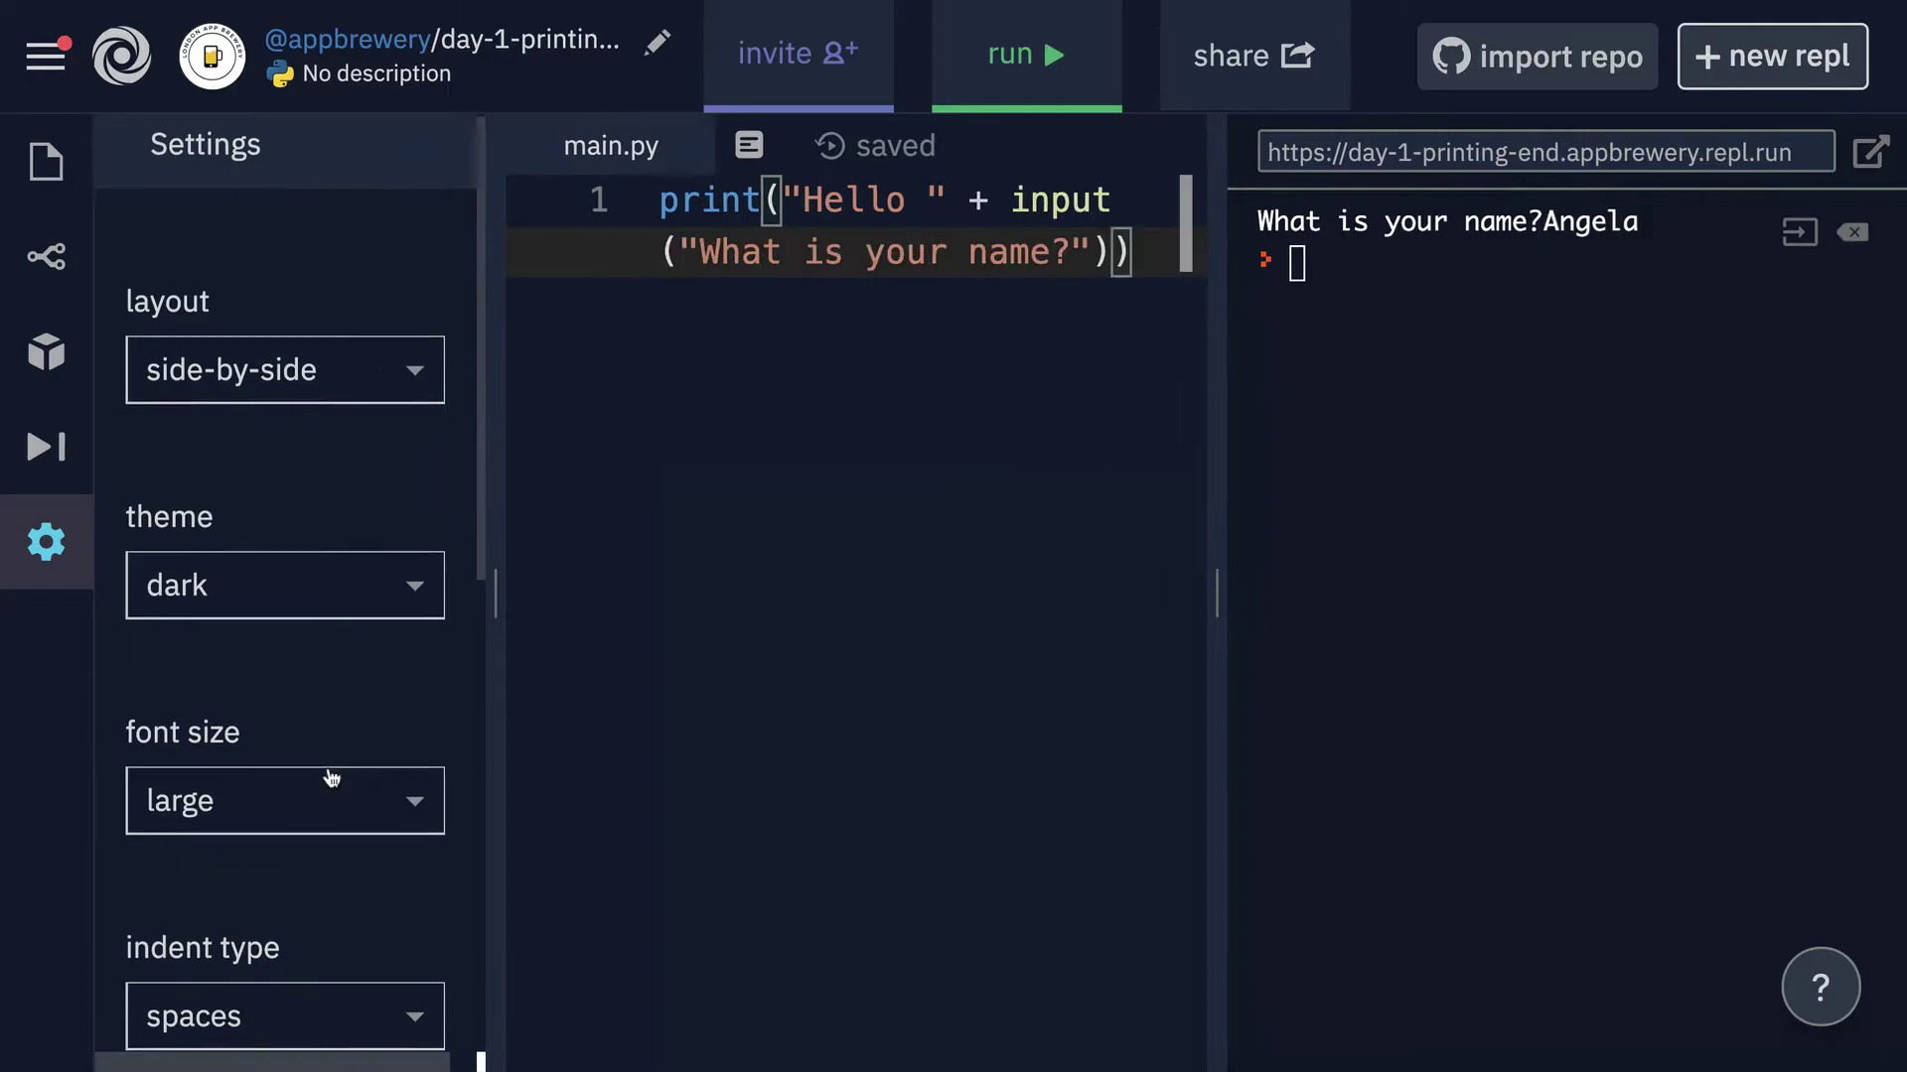
{"action": "left_click", "coordinate": [273, 382]}
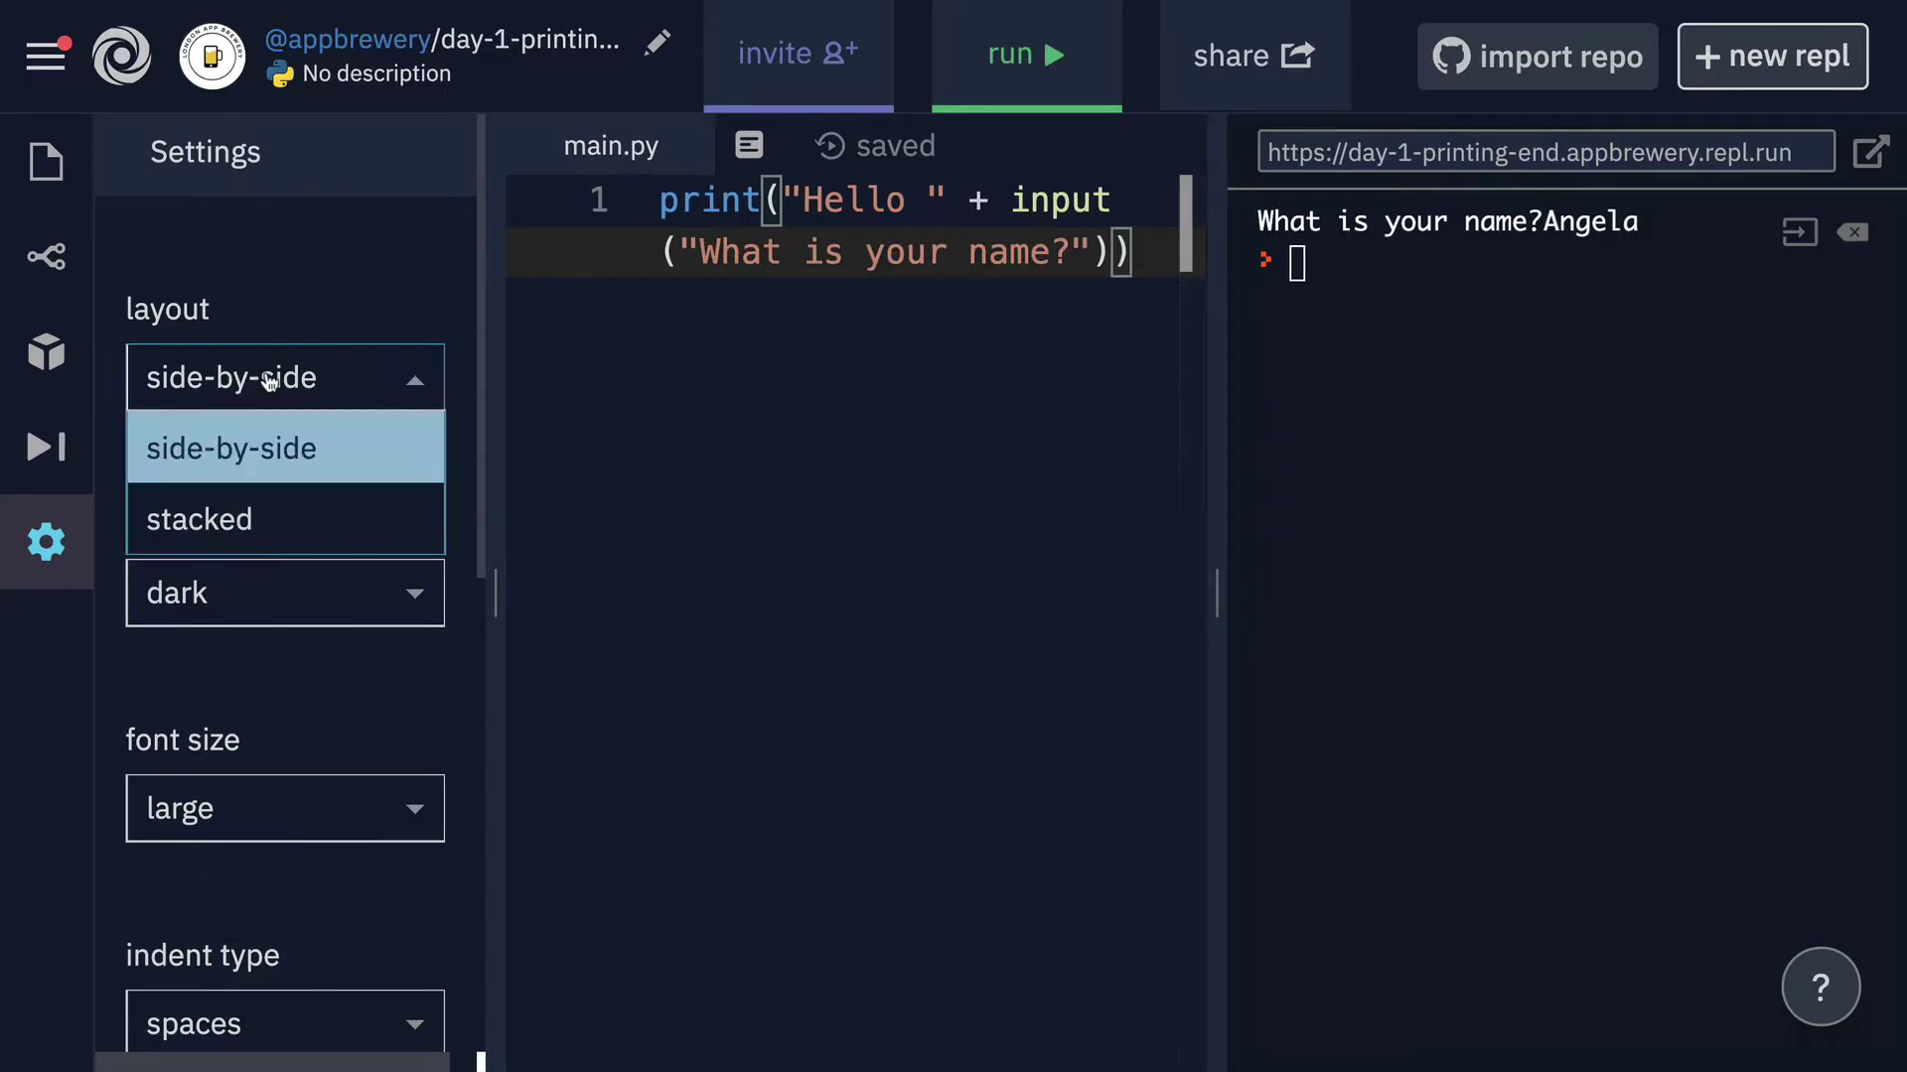
{"action": "left_click", "coordinate": [223, 515]}
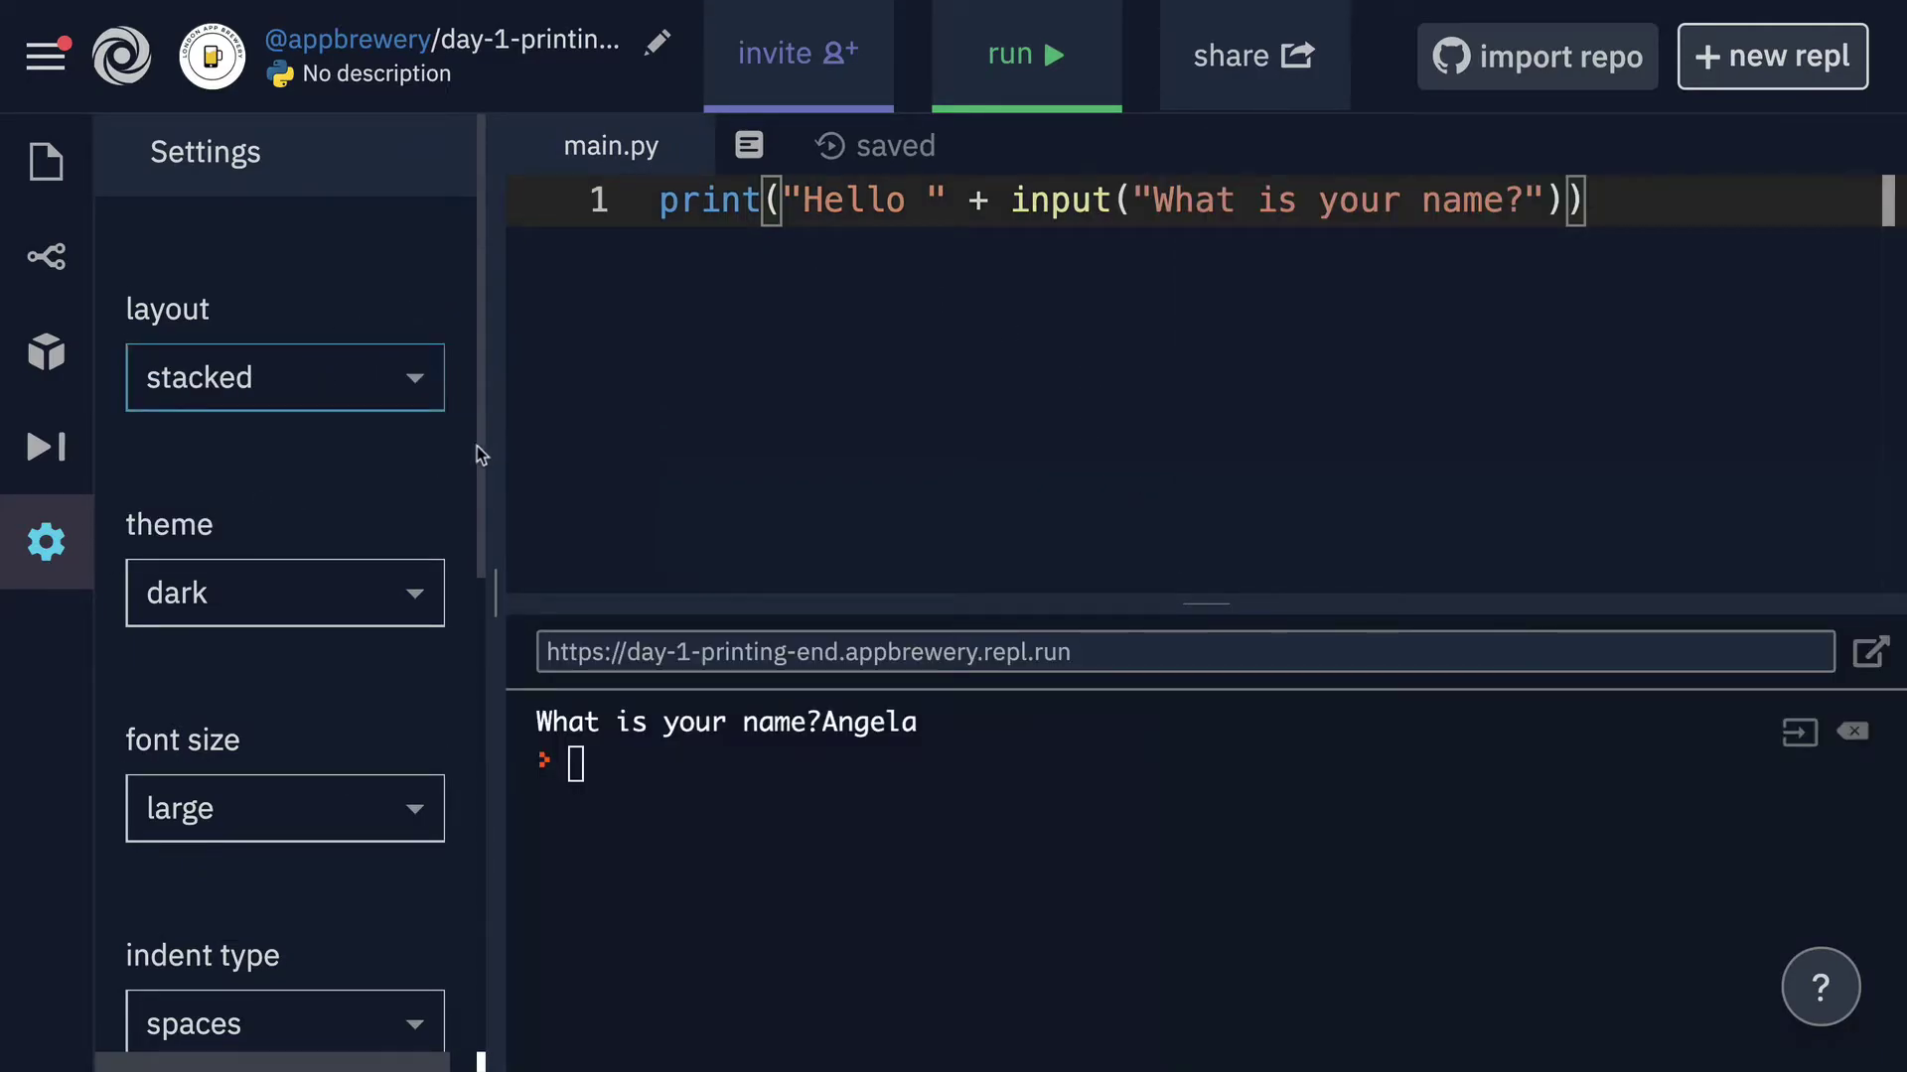
{"action": "left_click", "coordinate": [45, 542]}
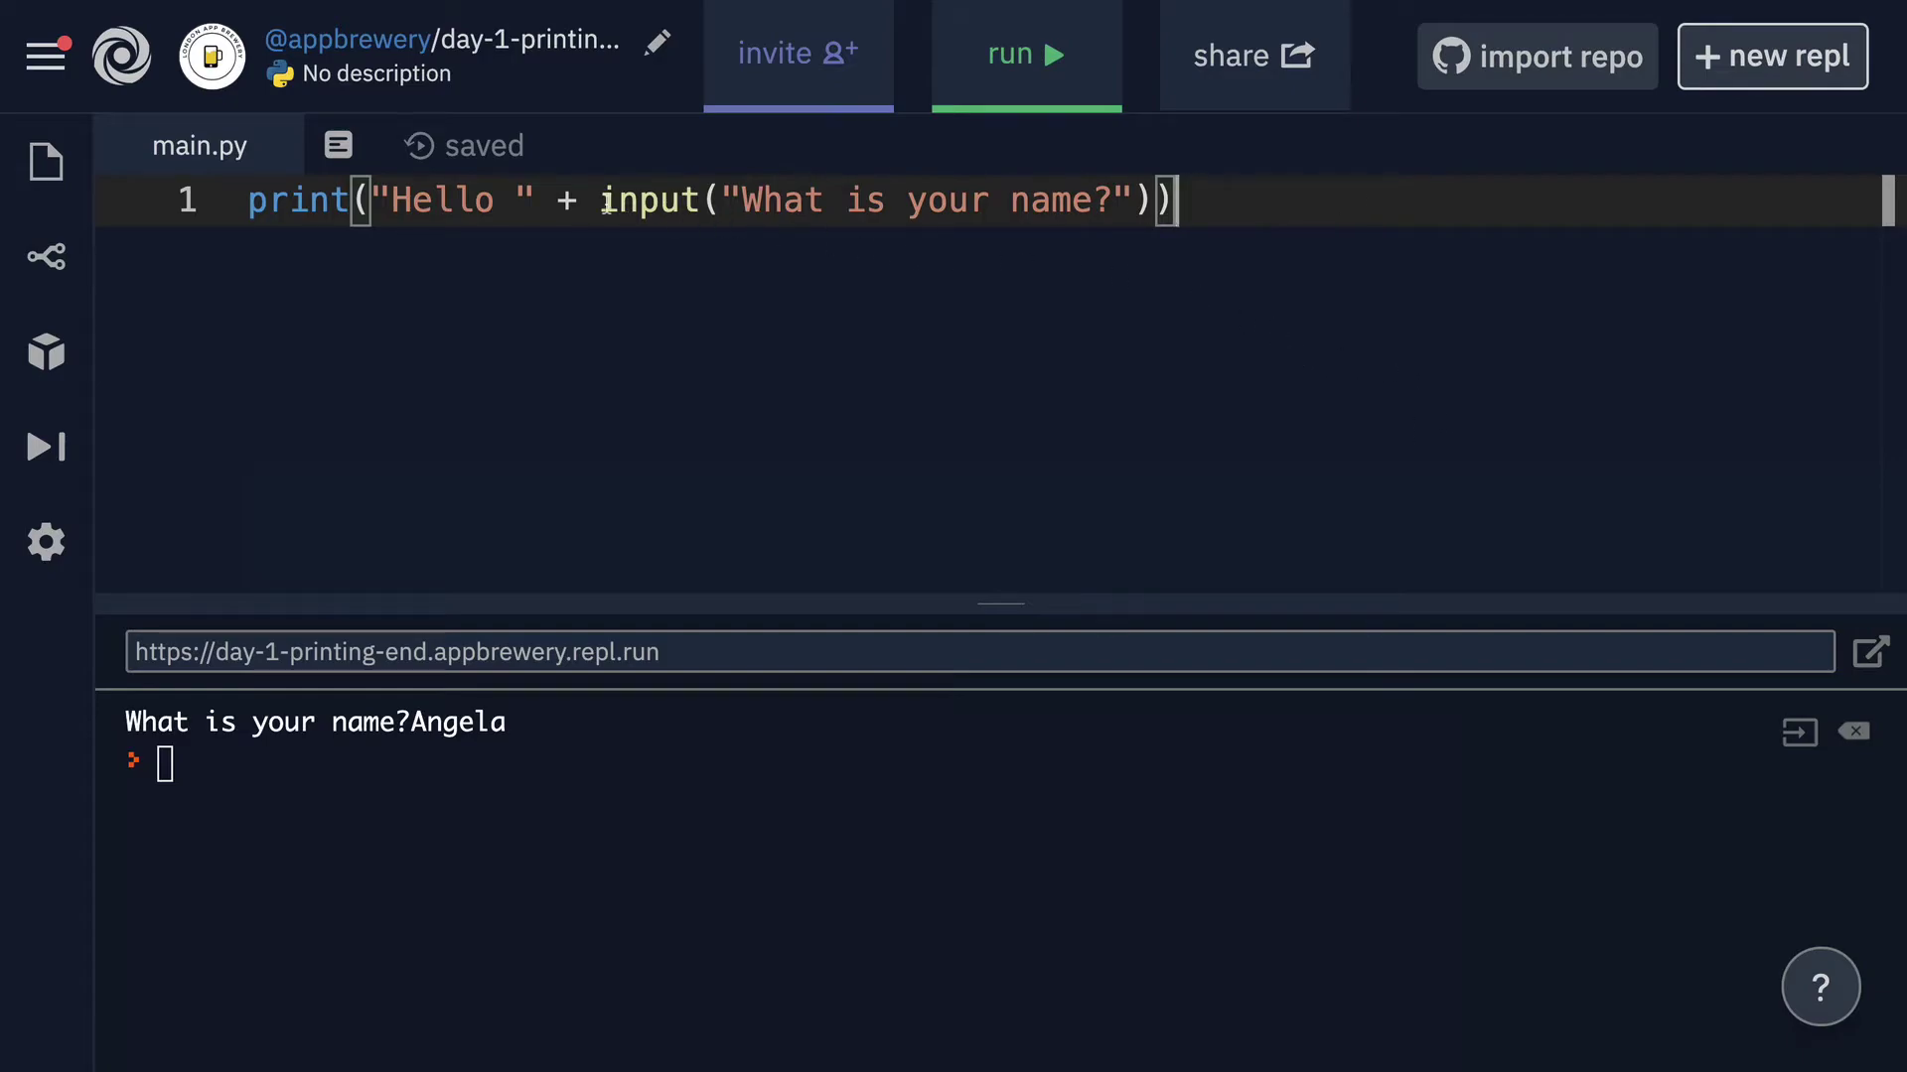
Step: Highlight the whole print line and the nested input call, then rerun the greeting script
{"action": "mouse_move", "coordinate": [603, 205]}
{"action": "left_mouse_down"}
{"action": "mouse_move", "coordinate": [1141, 204]}
{"action": "mouse_move", "coordinate": [597, 200]}
{"action": "left_mouse_up"}
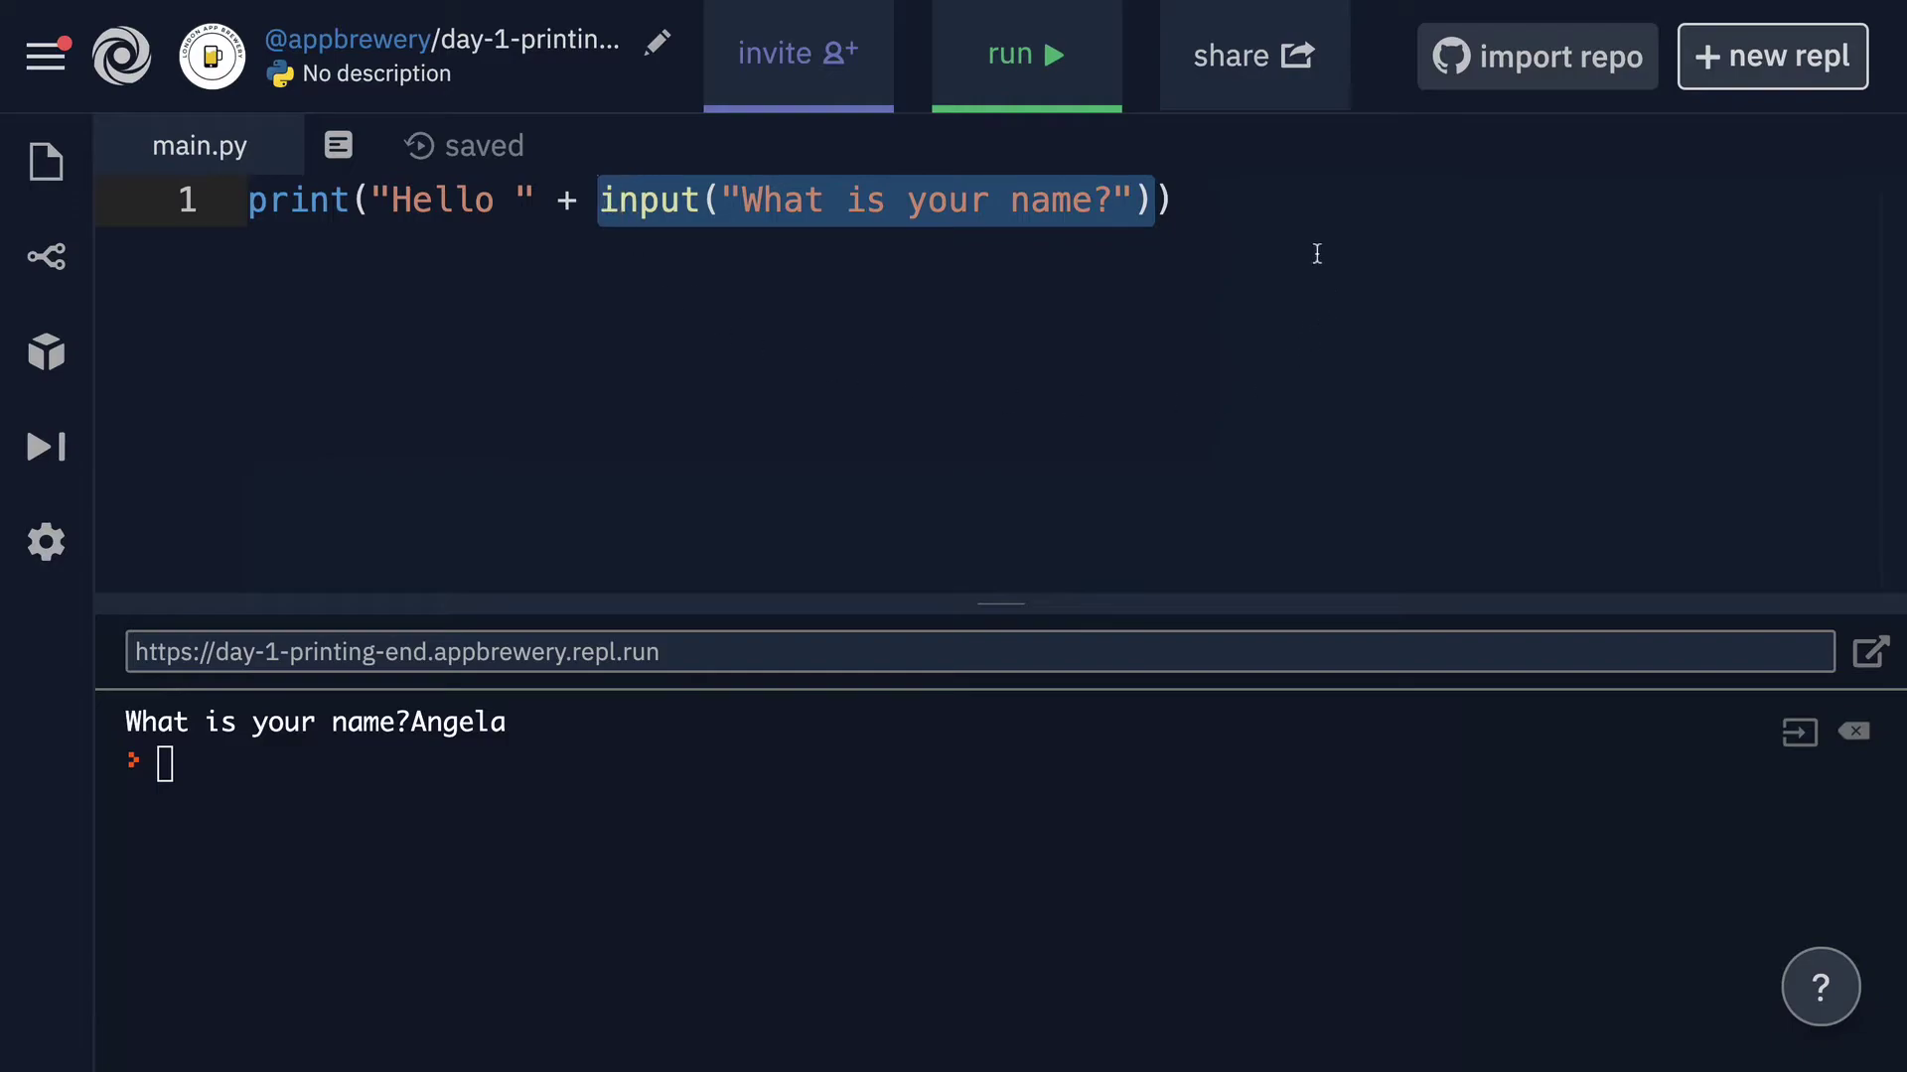
{"action": "left_click_drag", "start_coordinate": [1264, 200], "coordinate": [248, 200]}
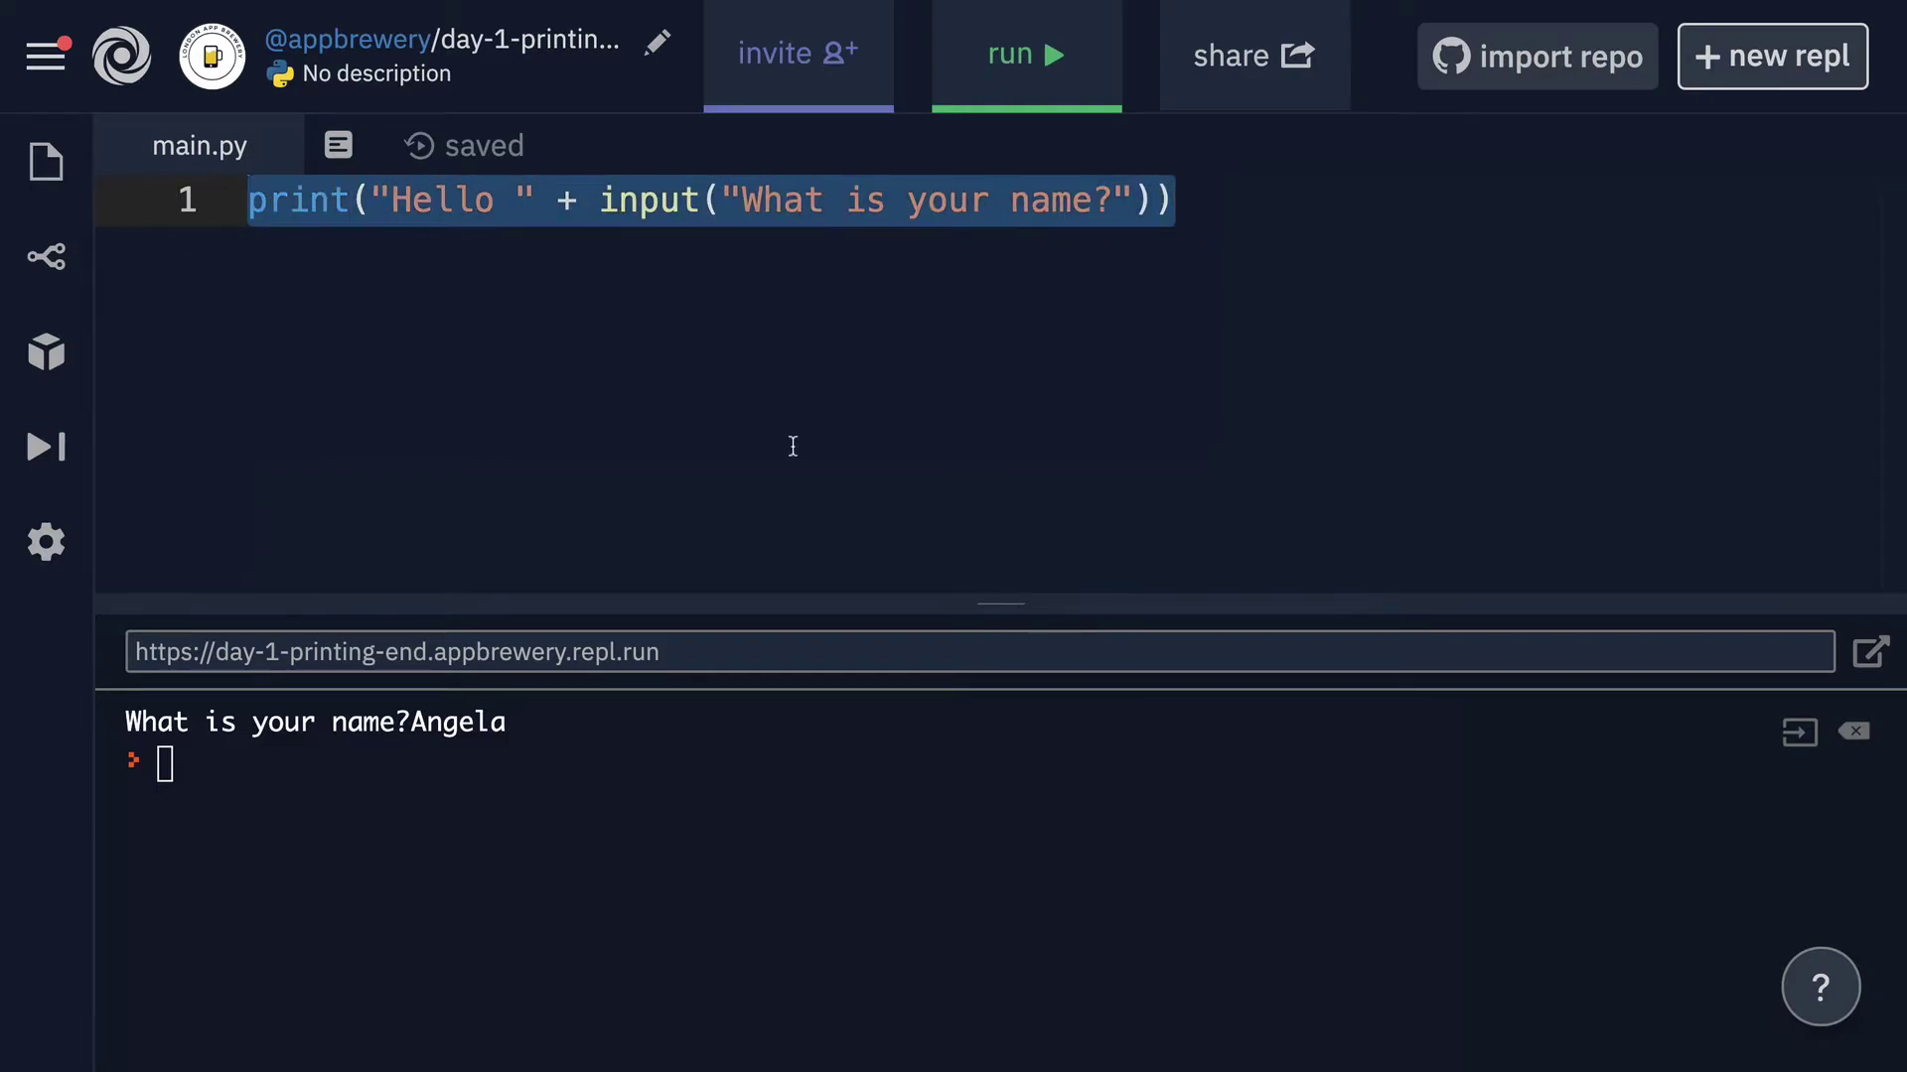
{"action": "mouse_move", "coordinate": [599, 201]}
{"action": "left_mouse_down"}
{"action": "mouse_move", "coordinate": [1159, 199]}
{"action": "mouse_move", "coordinate": [248, 199]}
{"action": "left_mouse_up"}
{"action": "left_click", "coordinate": [714, 376]}
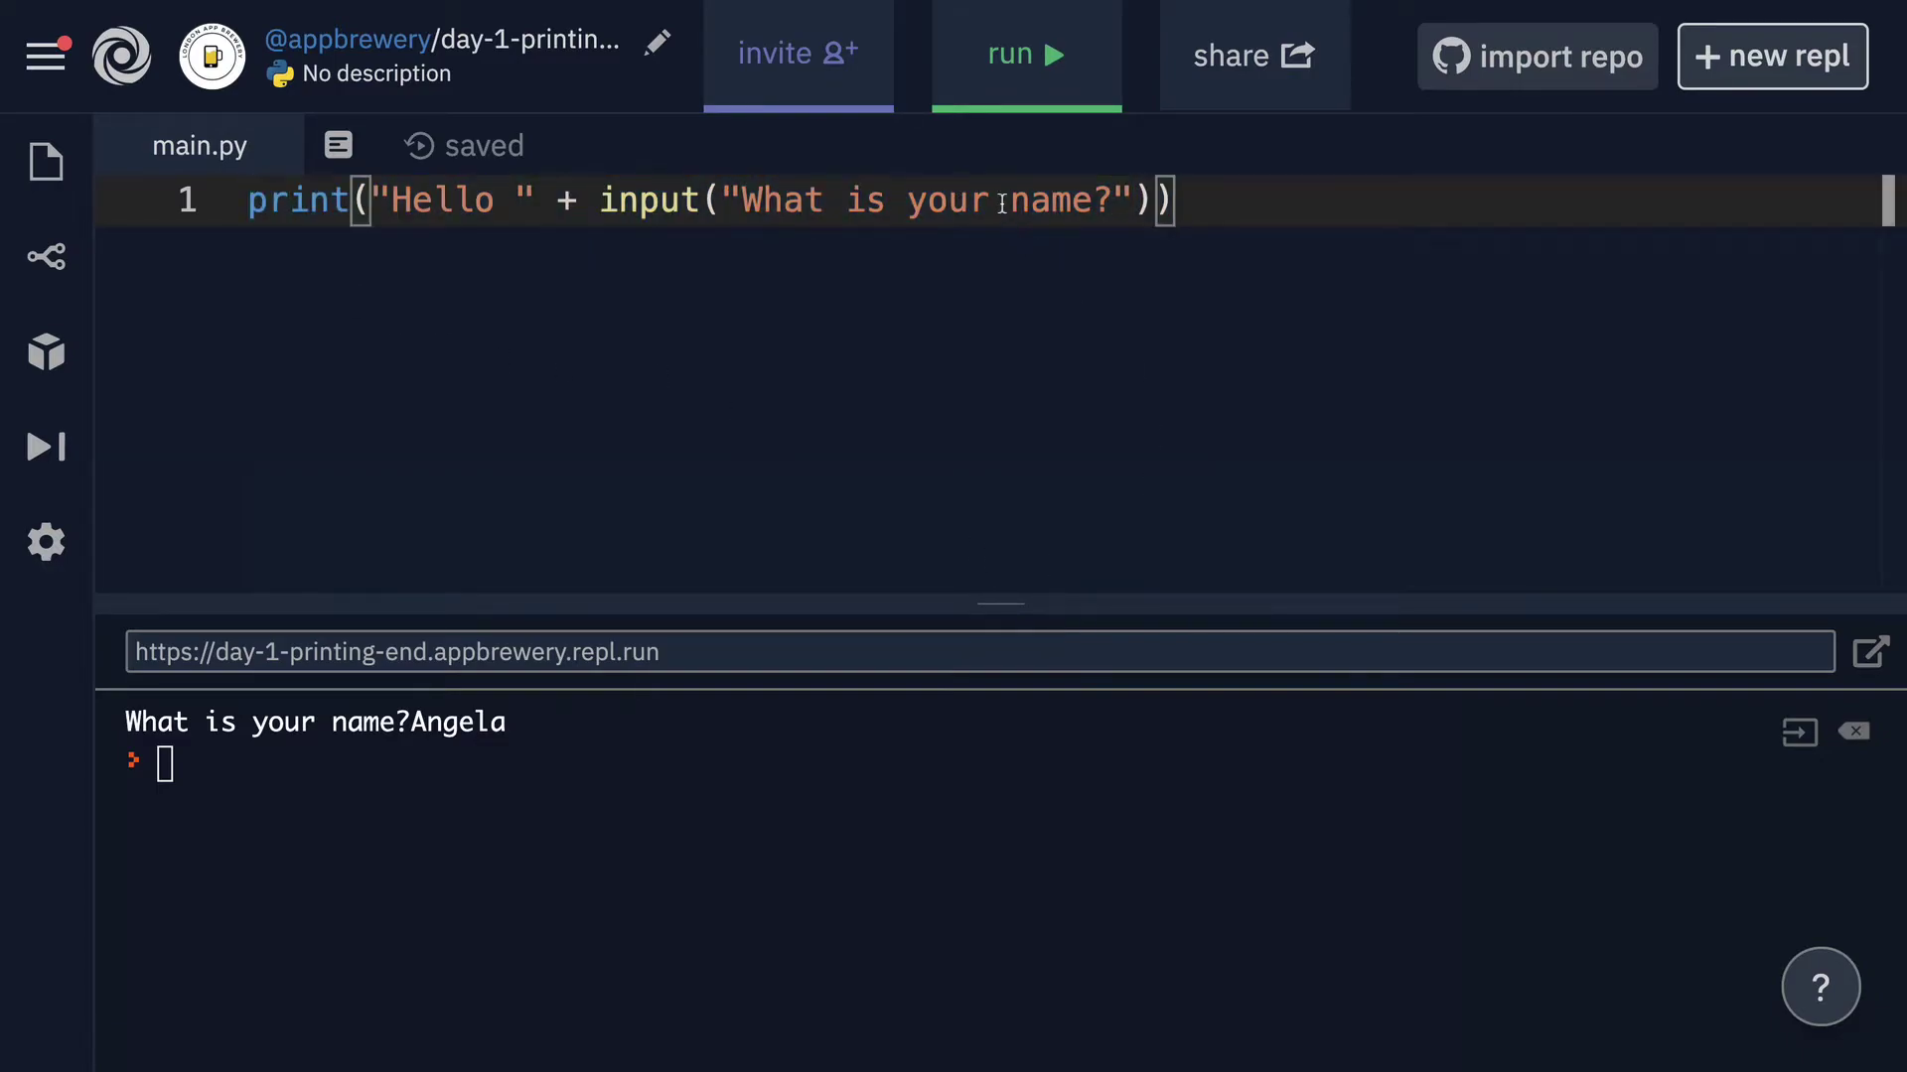
{"action": "left_click", "coordinate": [1025, 57]}
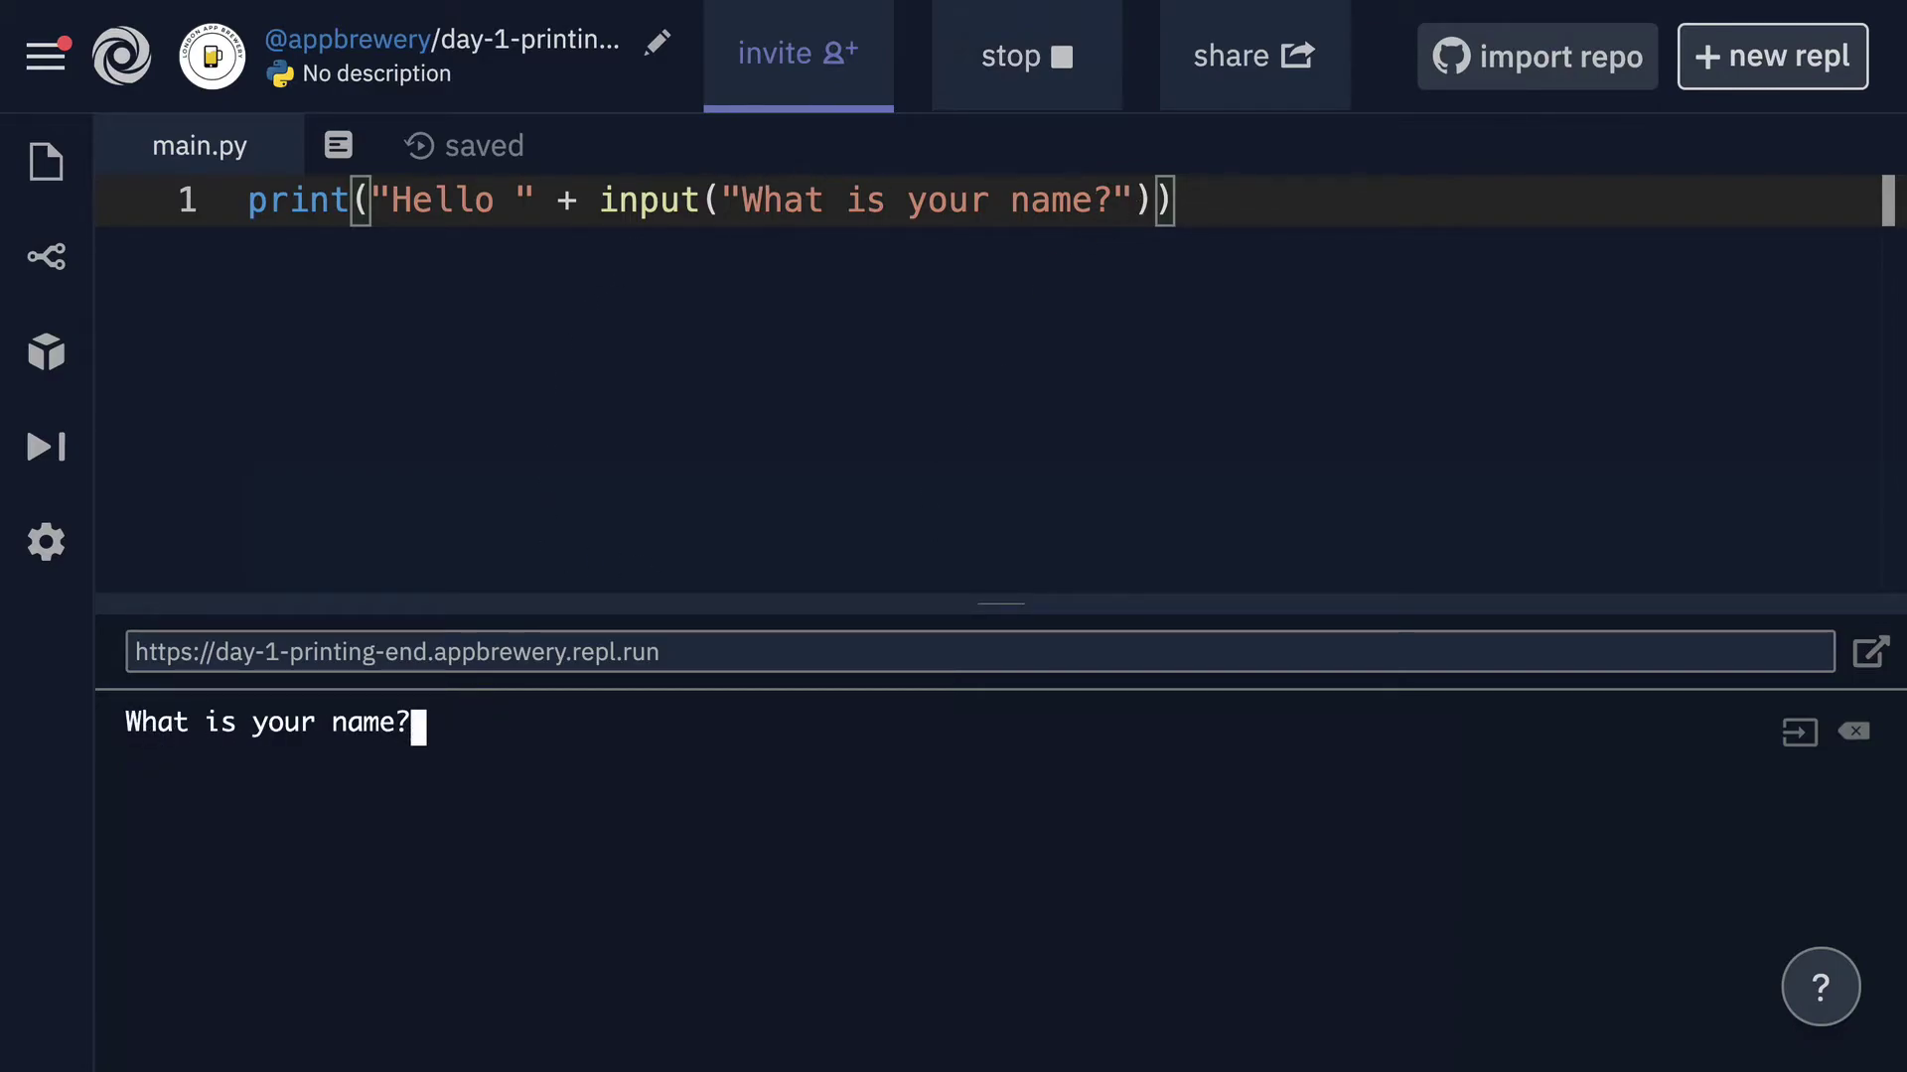
{"action": "type", "text": "Angela"}
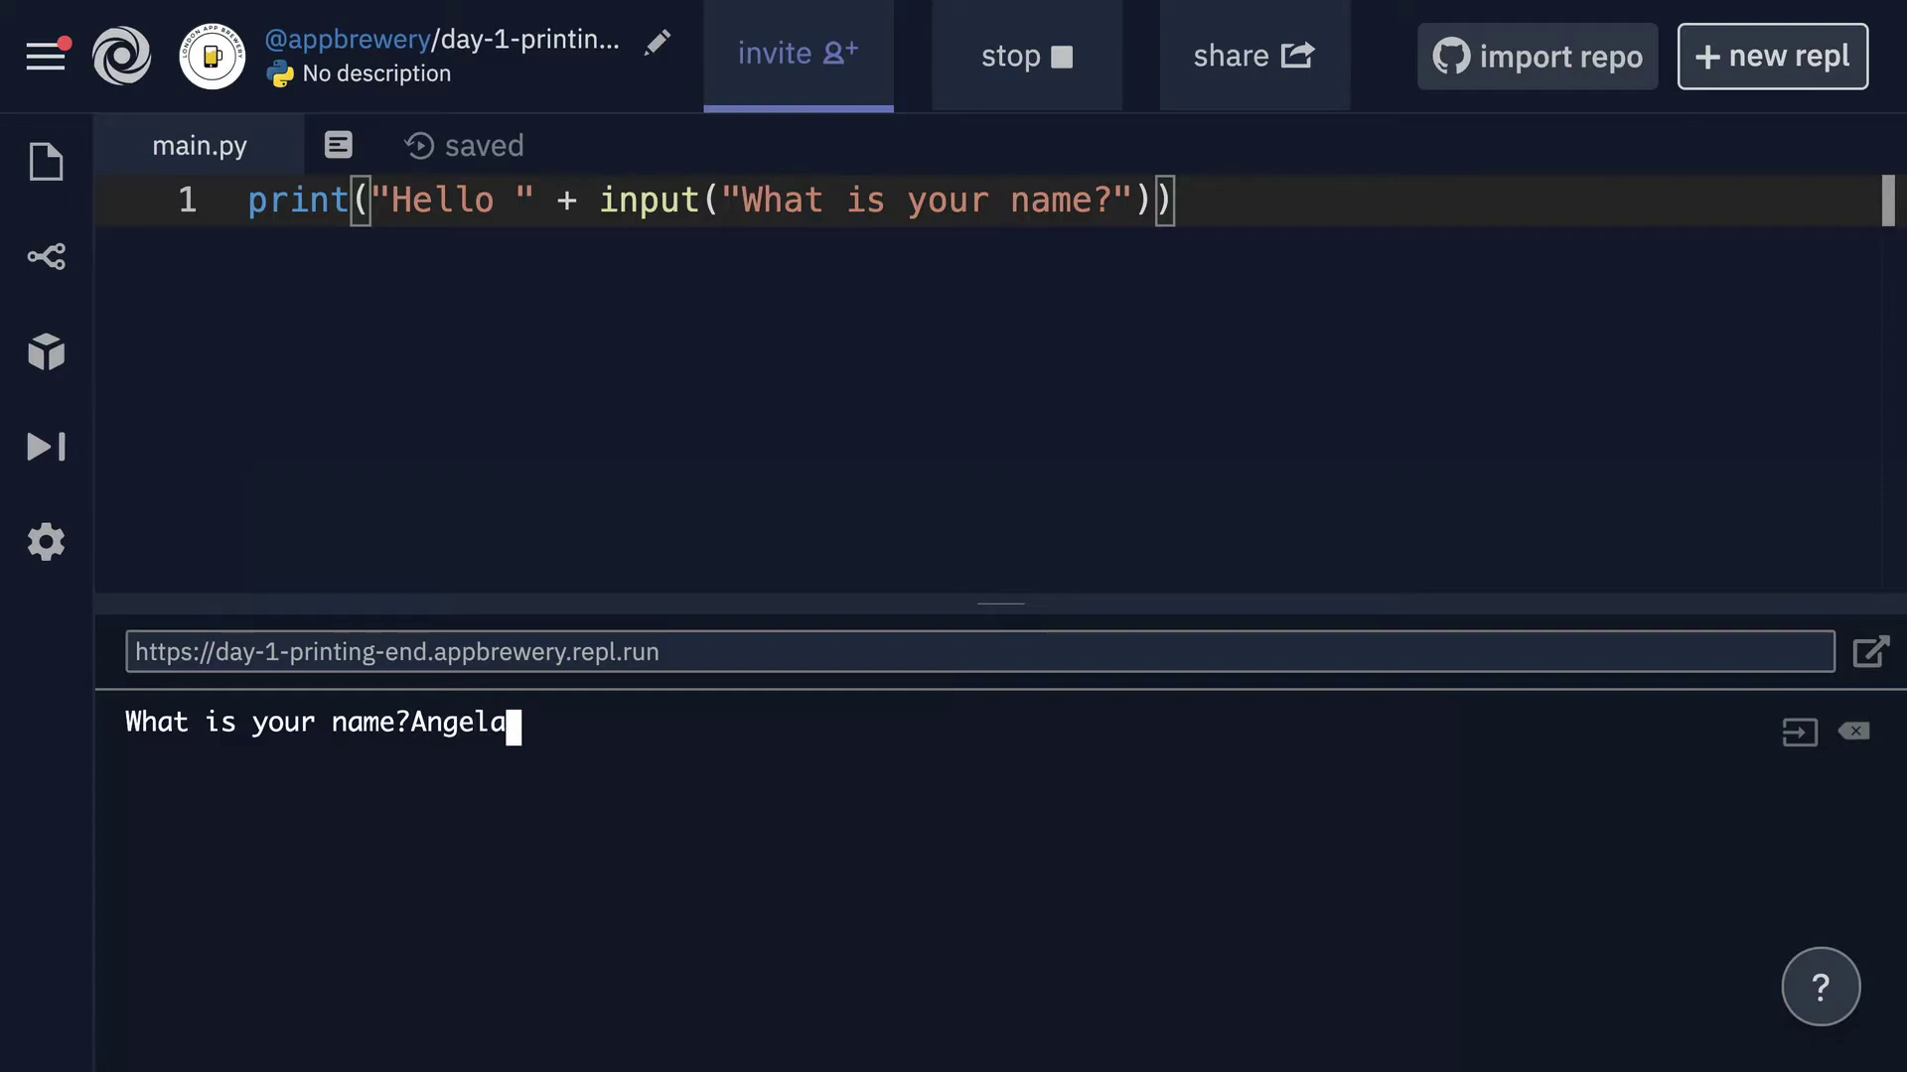
{"action": "key", "text": "Return"}
{"action": "left_click_drag", "start_coordinate": [598, 200], "coordinate": [1128, 200]}
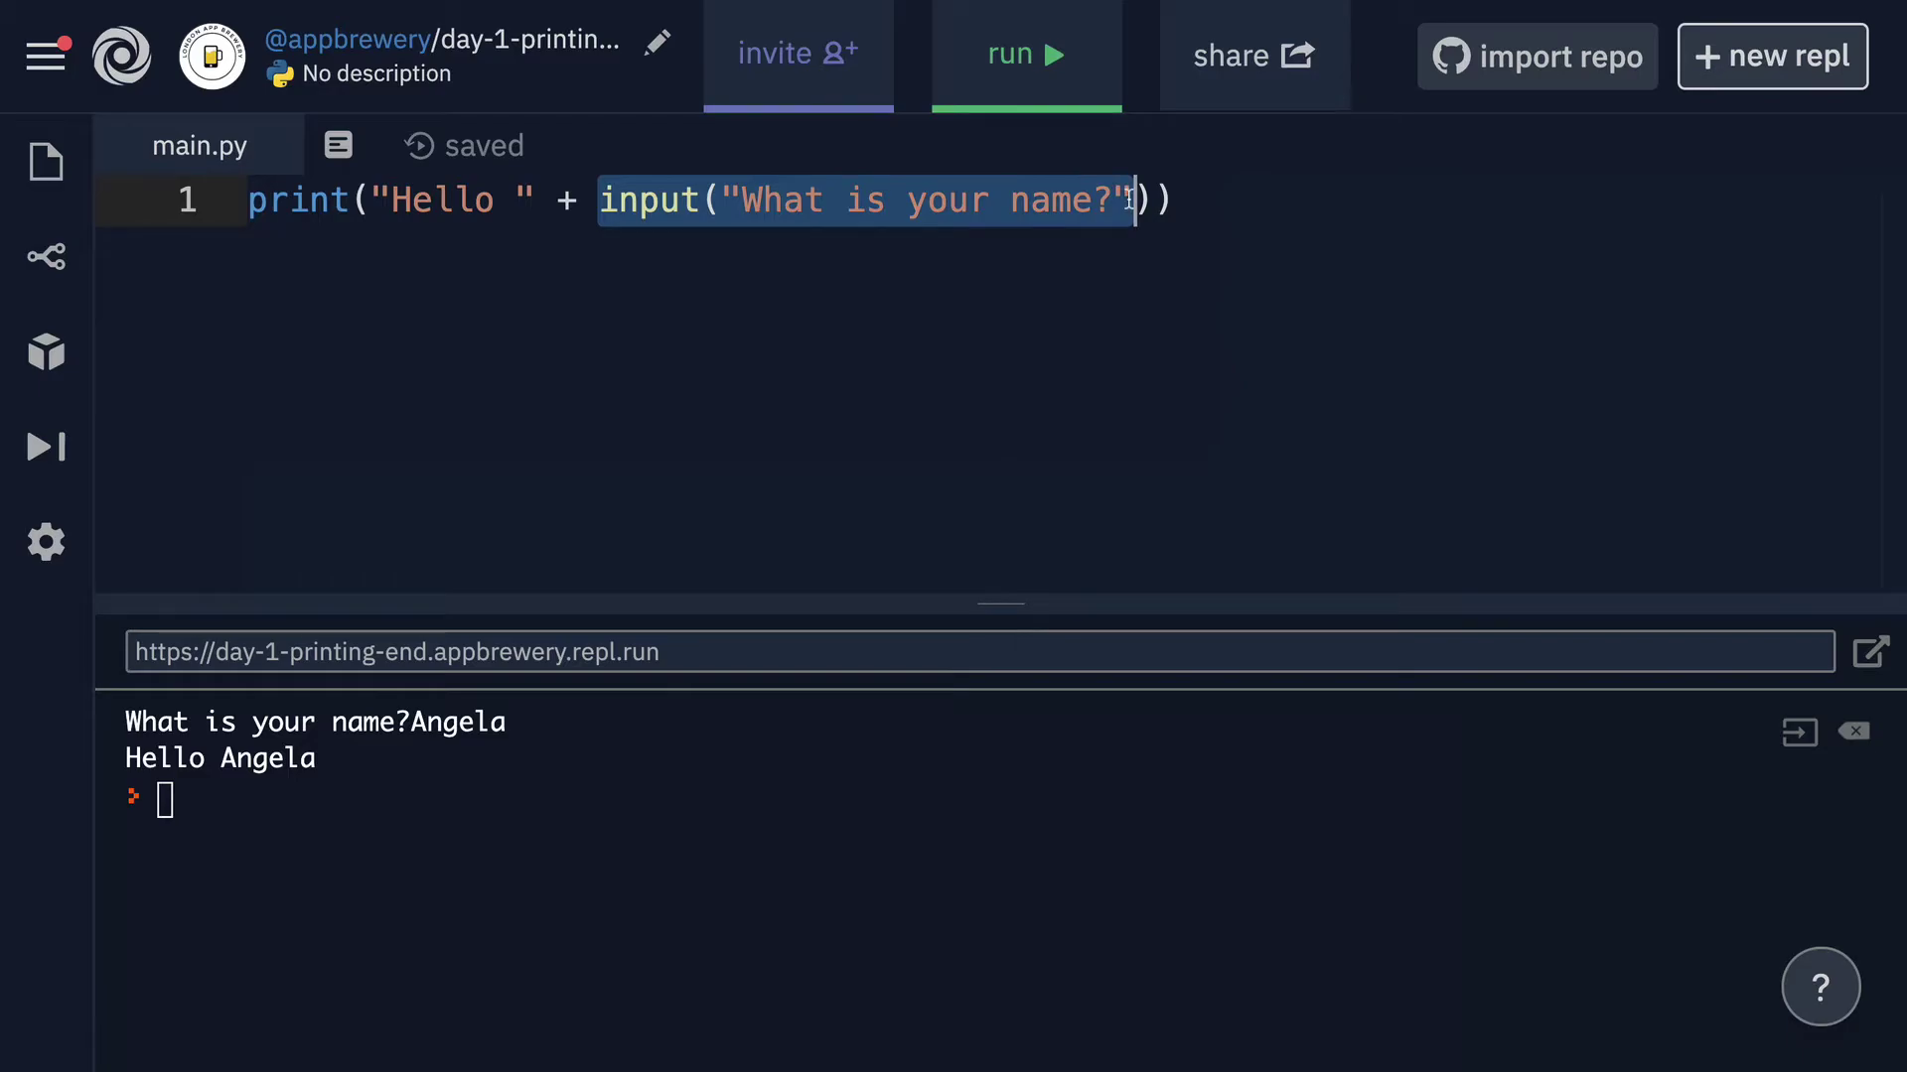
{"action": "left_click", "coordinate": [377, 199]}
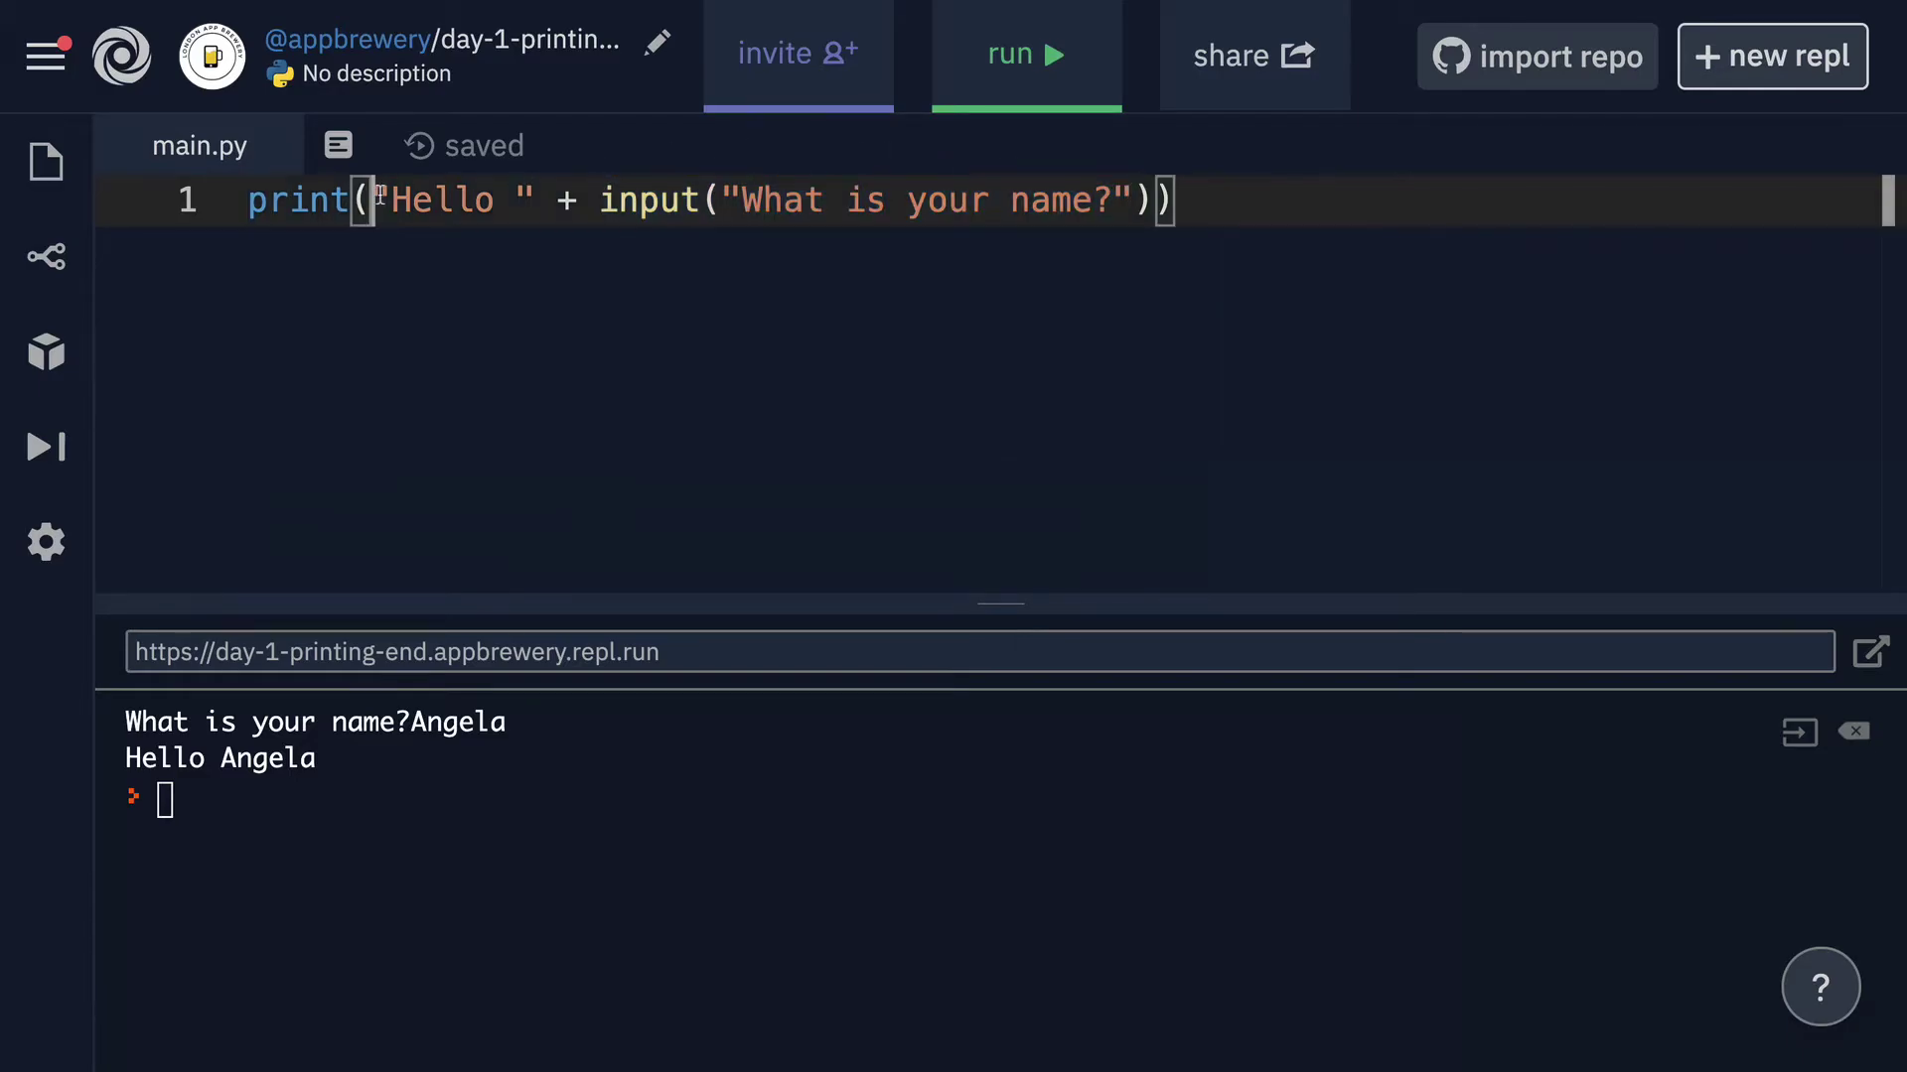
{"action": "left_click_drag", "start_coordinate": [378, 199], "coordinate": [537, 200]}
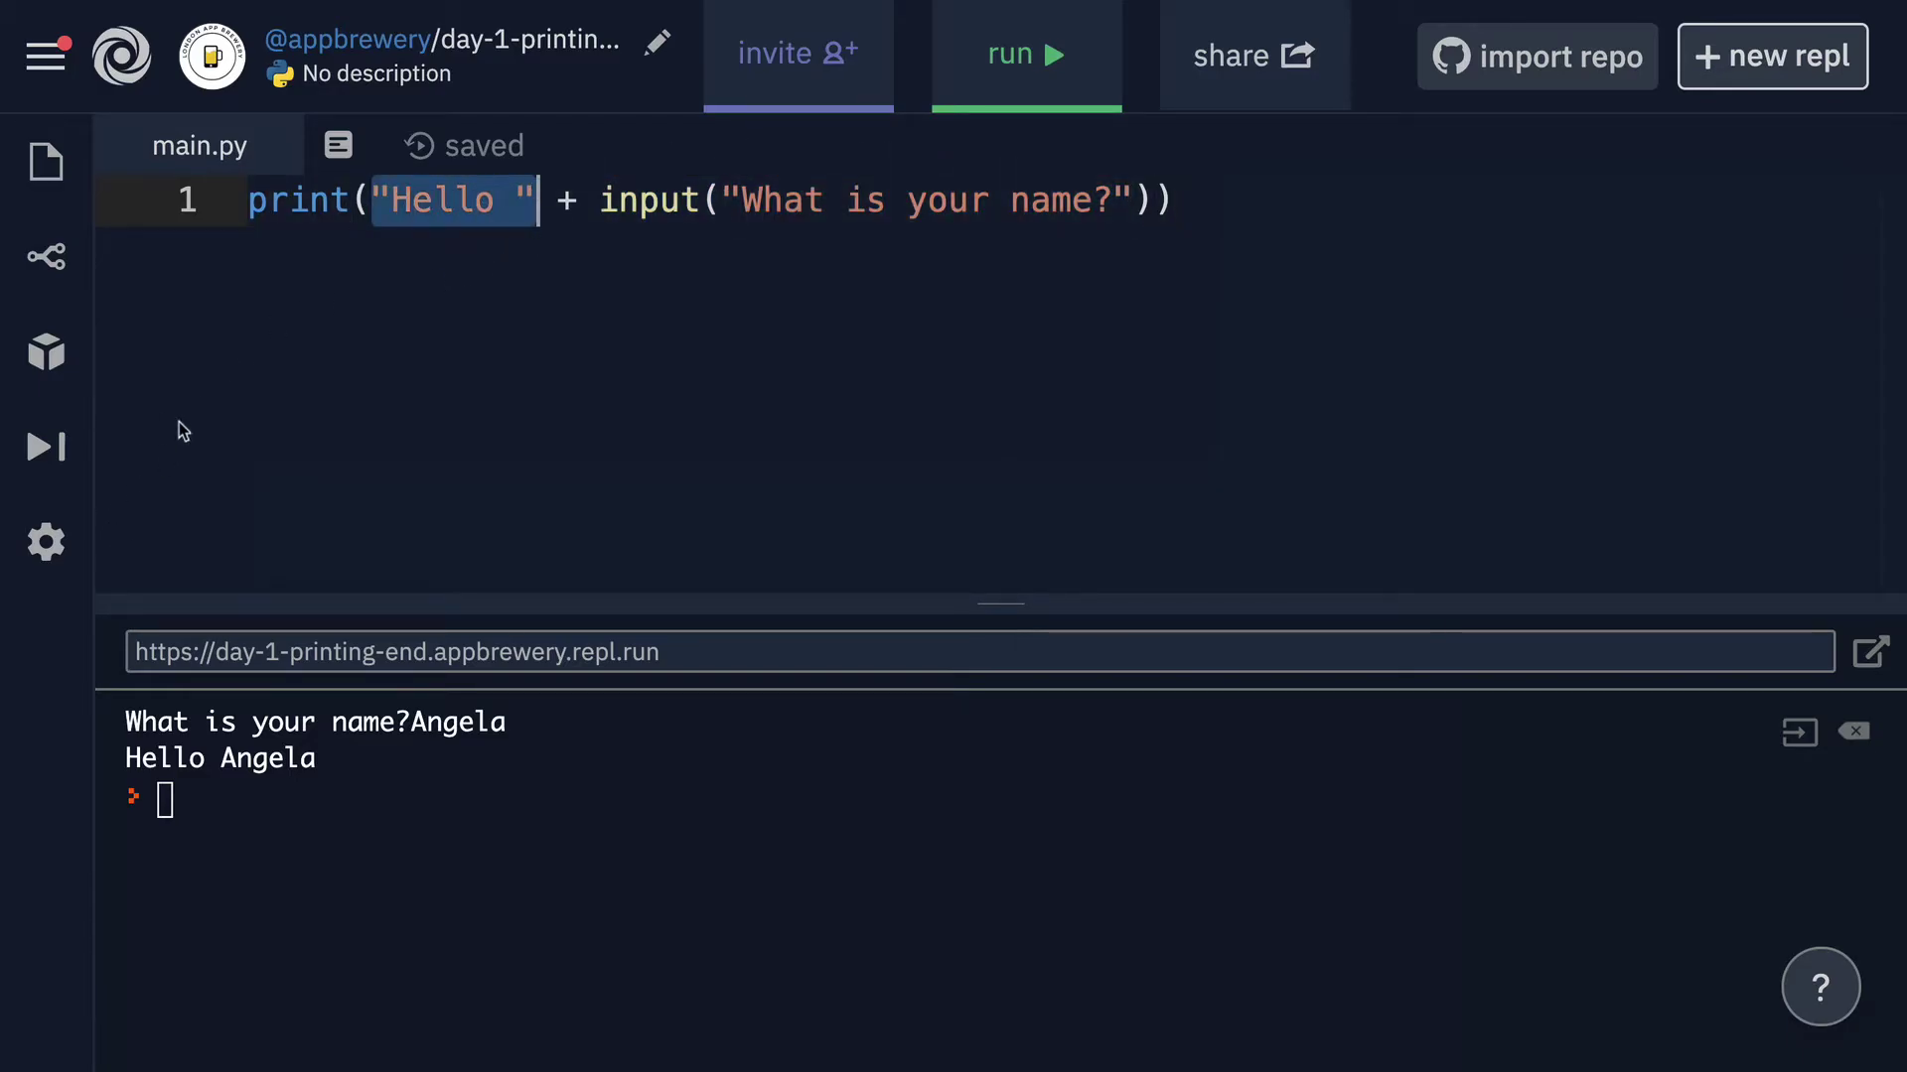
{"action": "left_click_drag", "start_coordinate": [247, 199], "coordinate": [349, 199]}
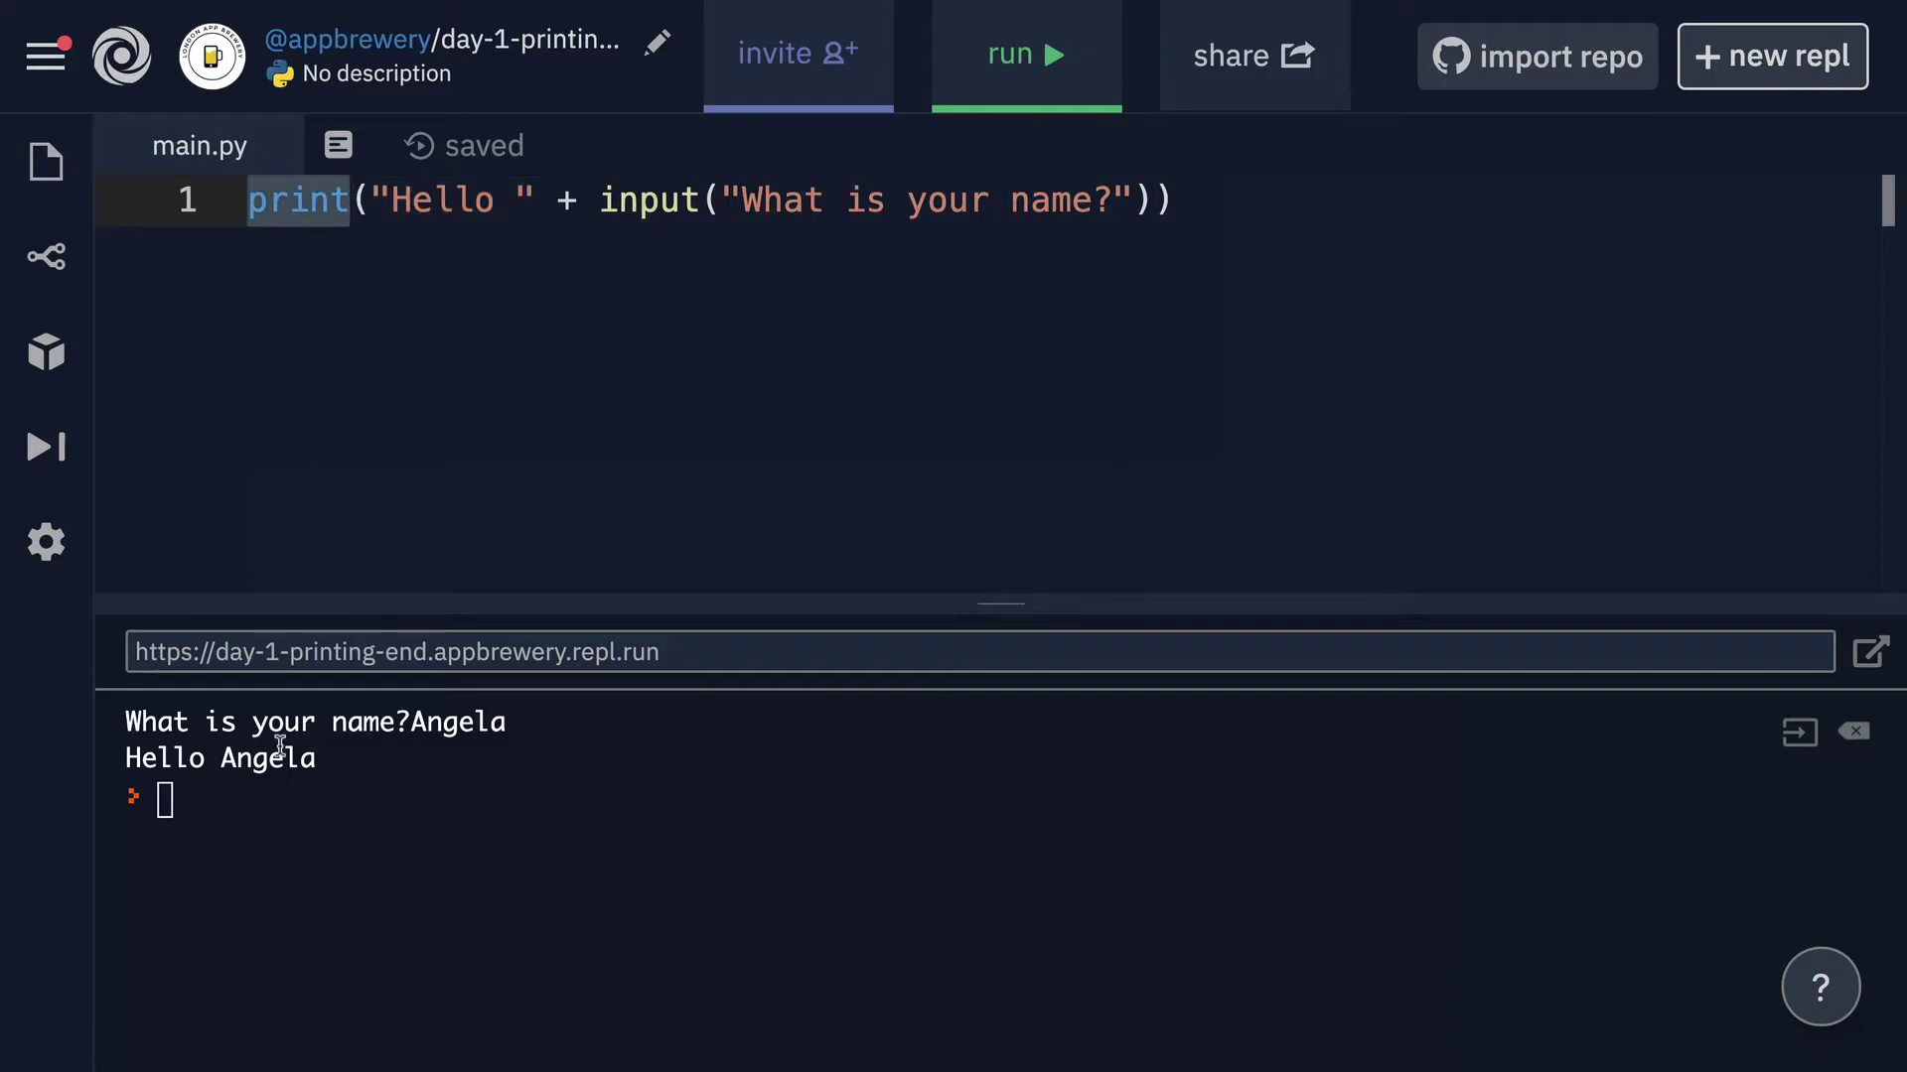
{"action": "left_click_drag", "start_coordinate": [333, 753], "coordinate": [156, 750]}
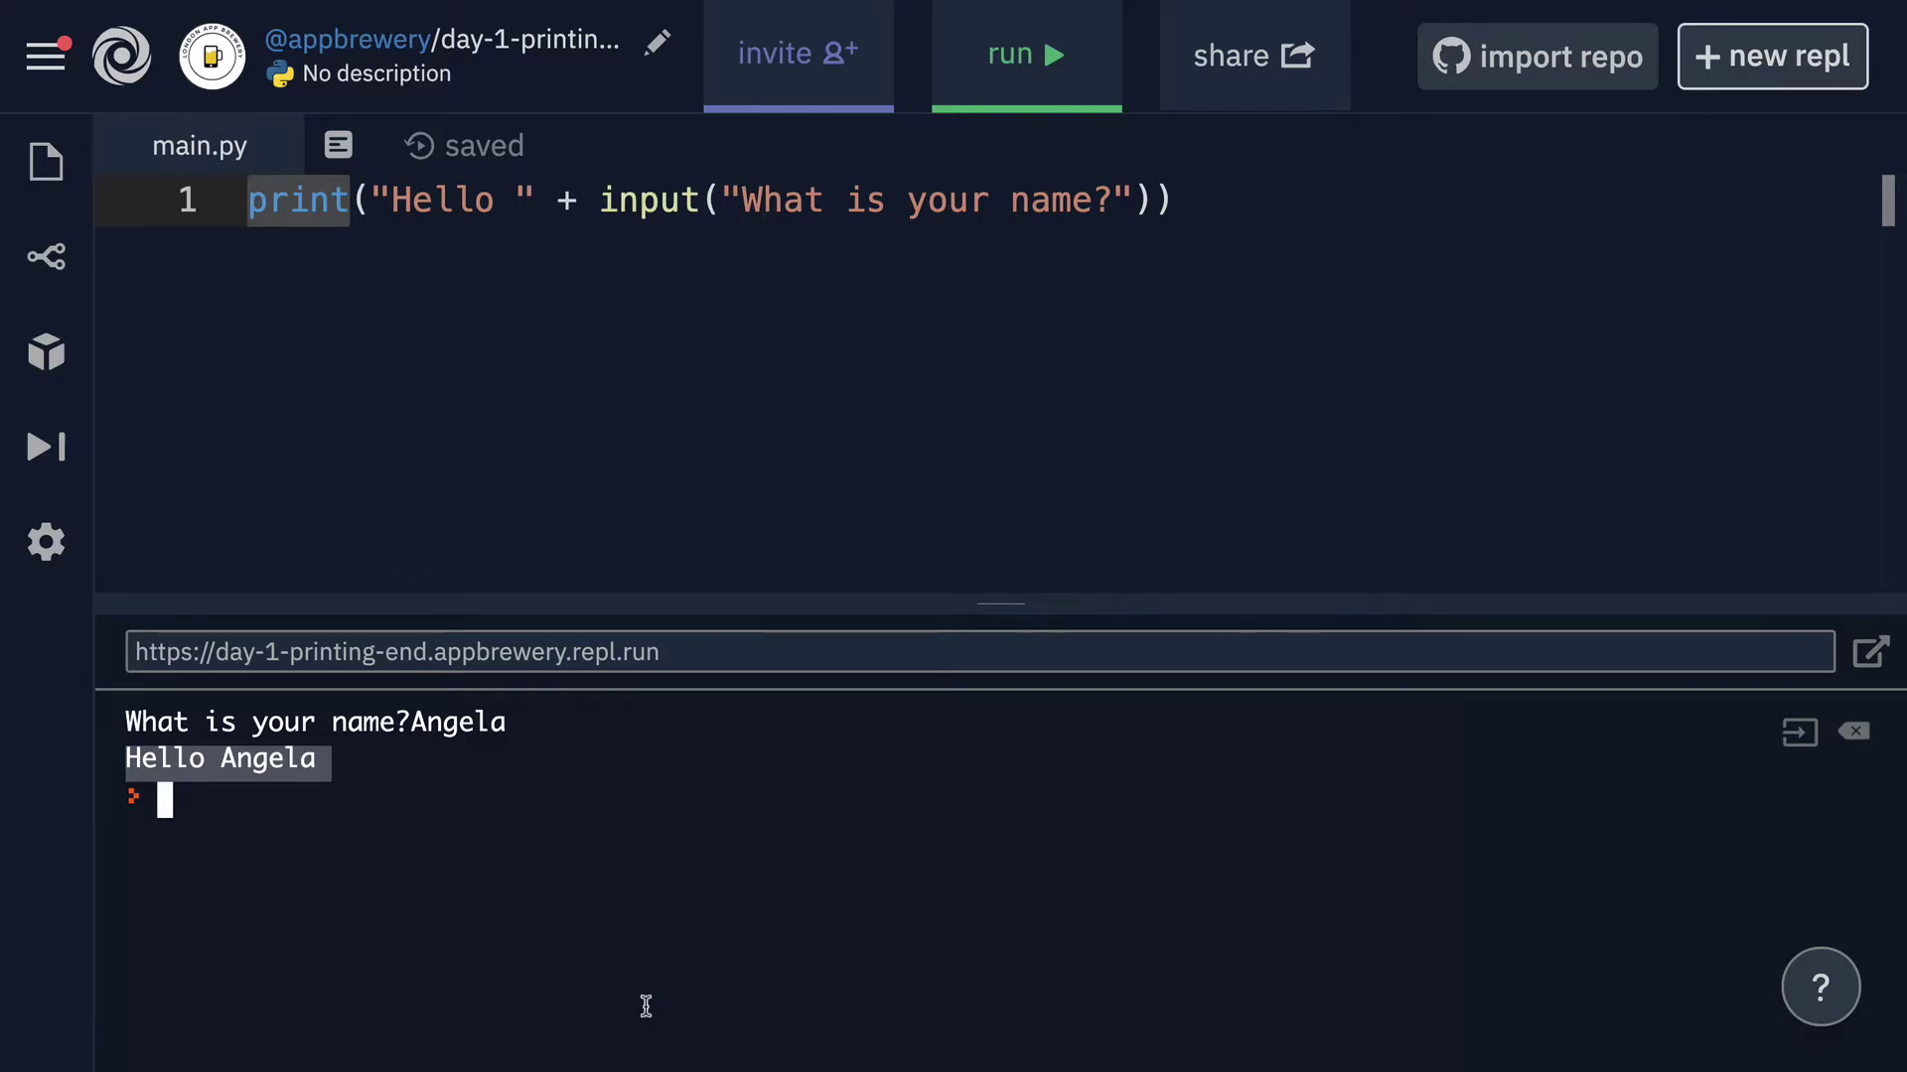
Step: Switch to the 'Thonny, Python IDE for beginners' tab at thonny.org
{"action": "left_click", "coordinate": [563, 62]}
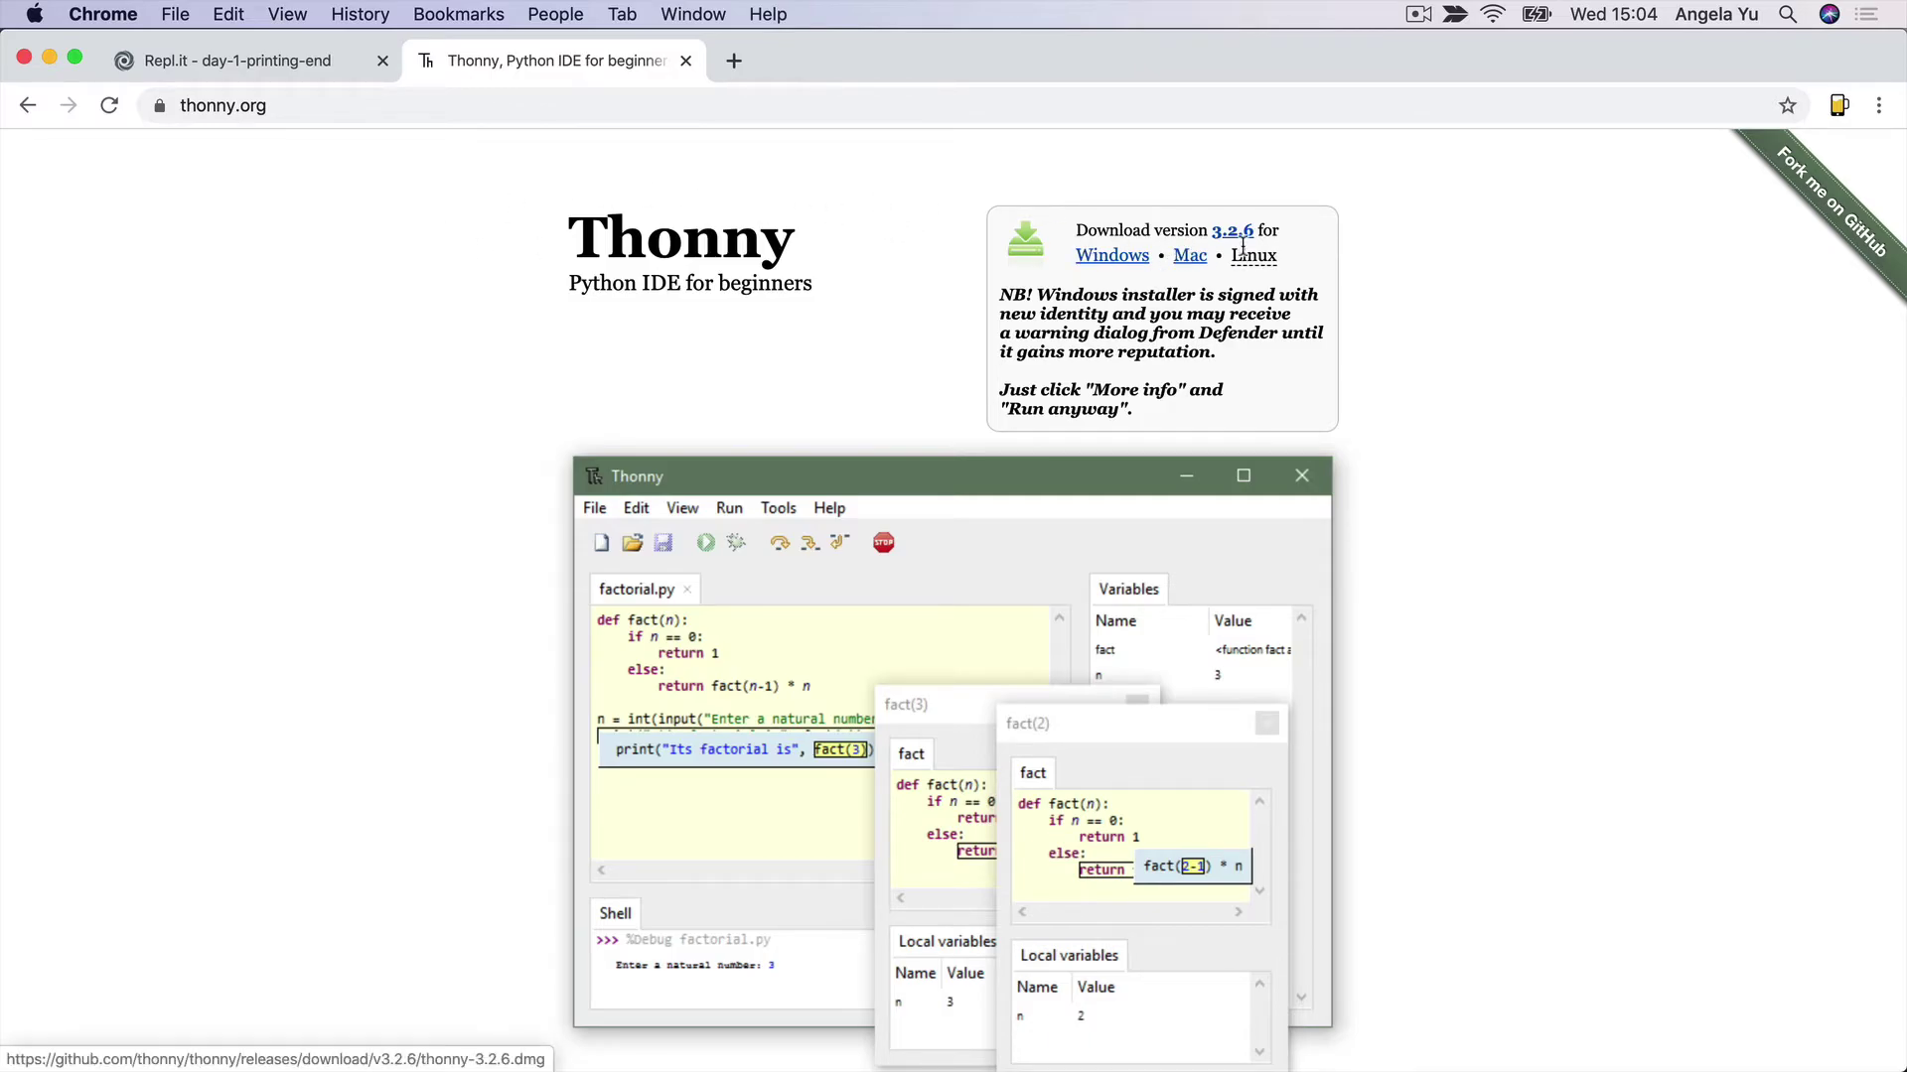
Step: Paste the greeting line into Thonny's test.py and start debugging it
{"action": "key", "text": "super+Tab"}
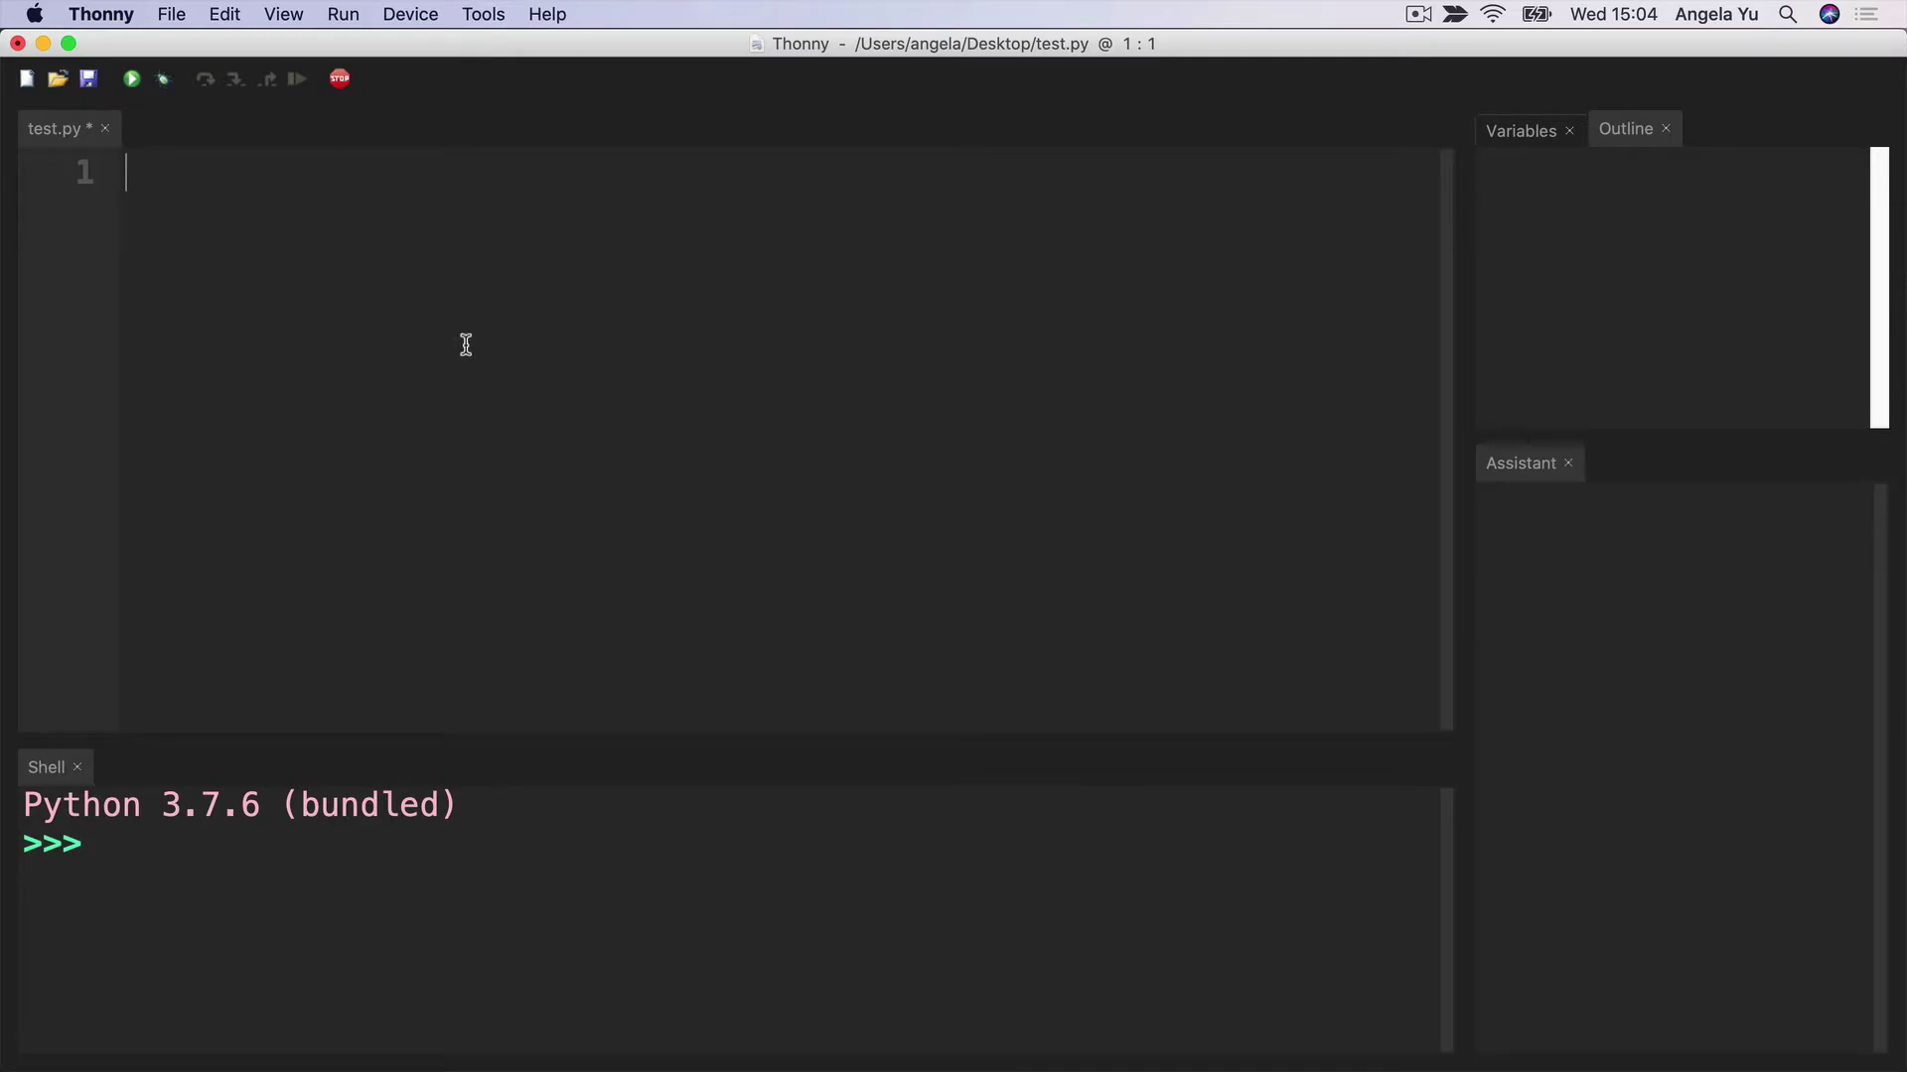
{"action": "type", "text": "print(\"Hello \" + input(\"What is your name?\") + \"!\")"}
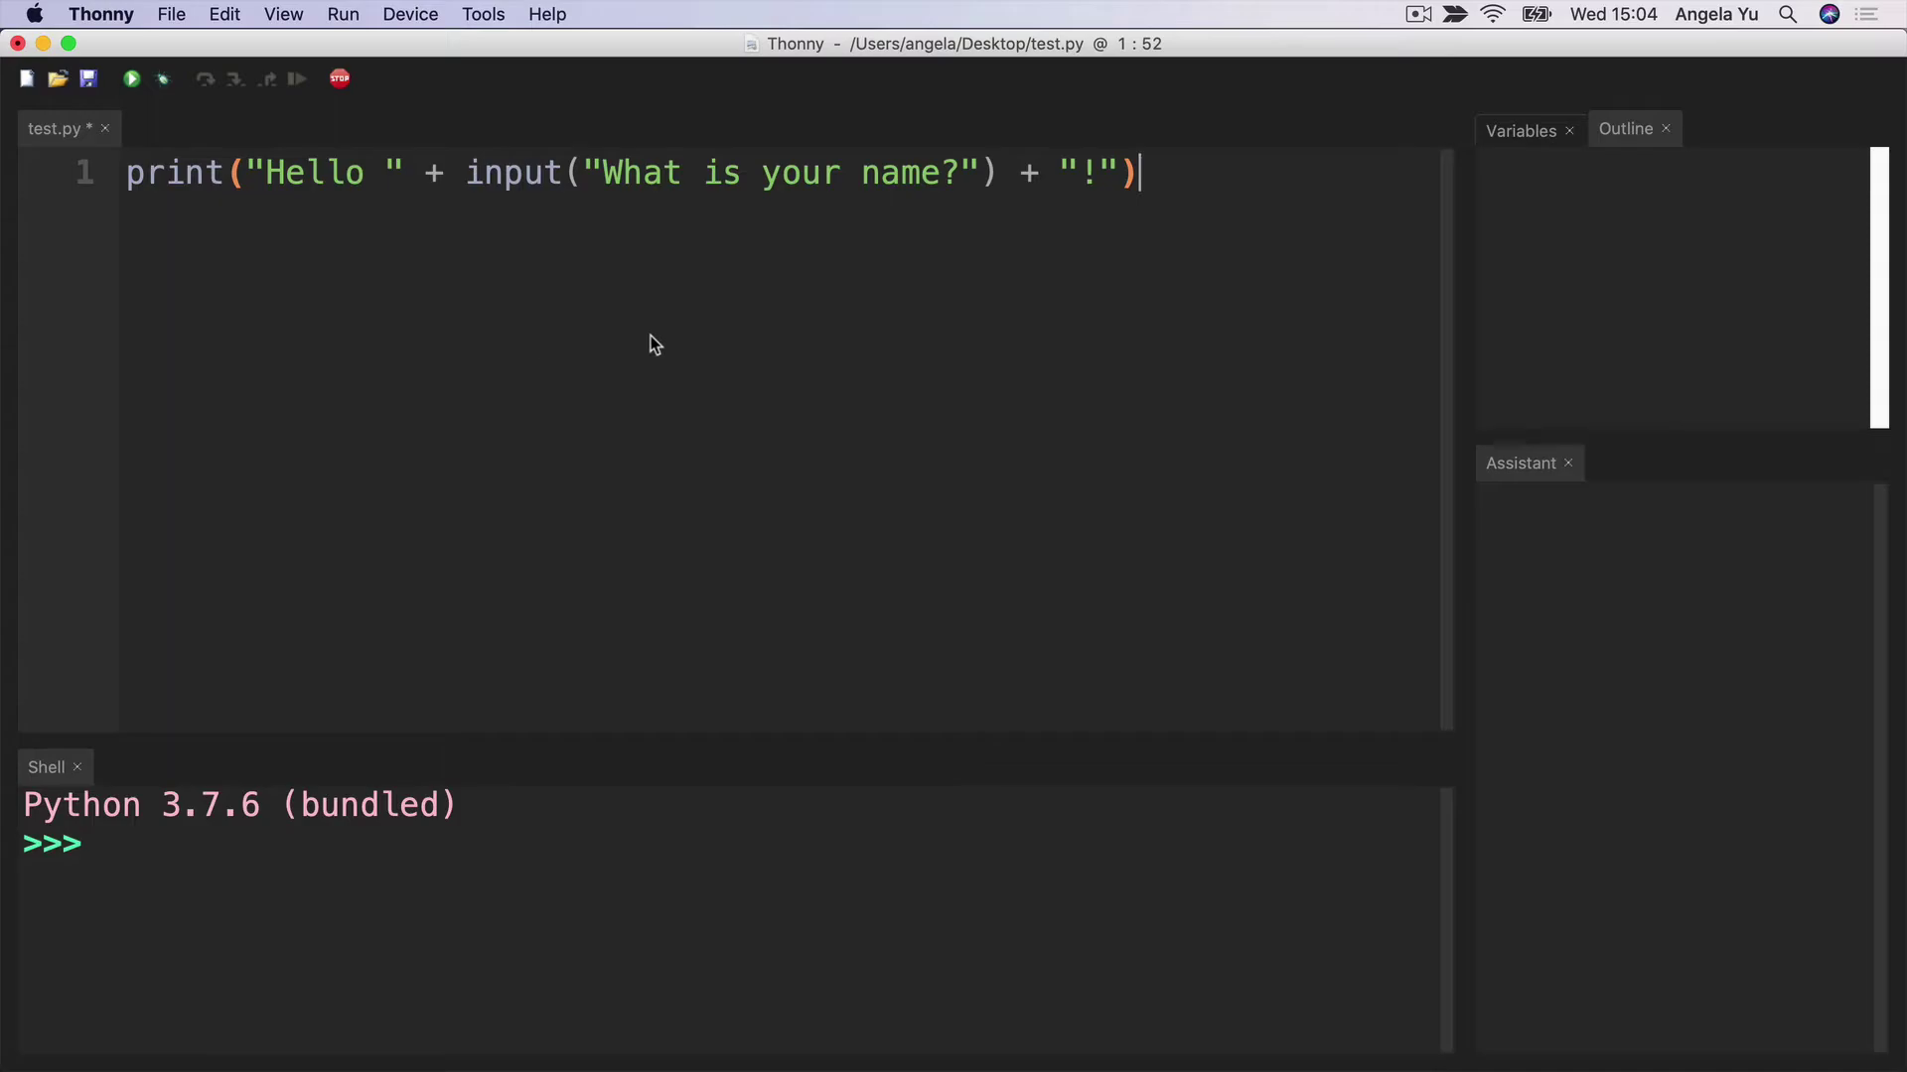
{"action": "left_click", "coordinate": [165, 79]}
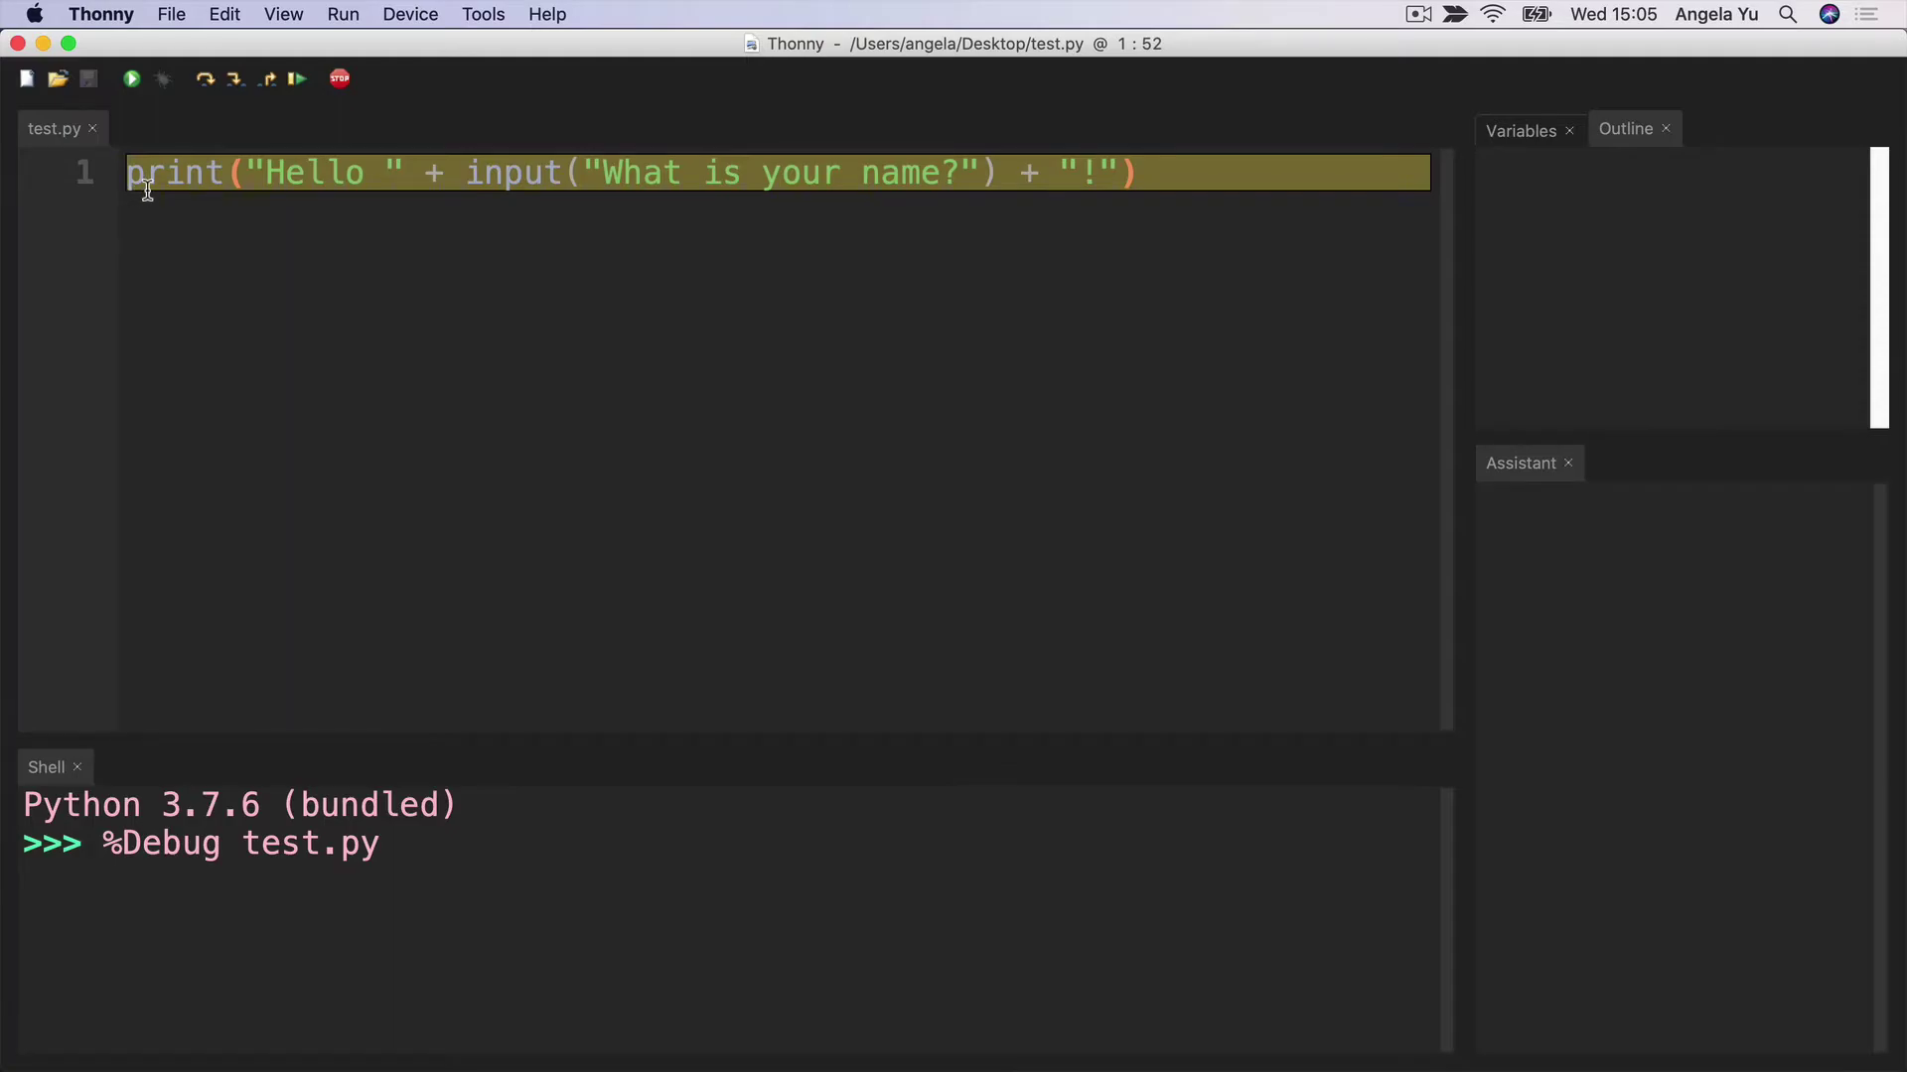
Step: Step into print's argument and evaluate the "Hello " string literal
{"action": "left_click", "coordinate": [237, 79]}
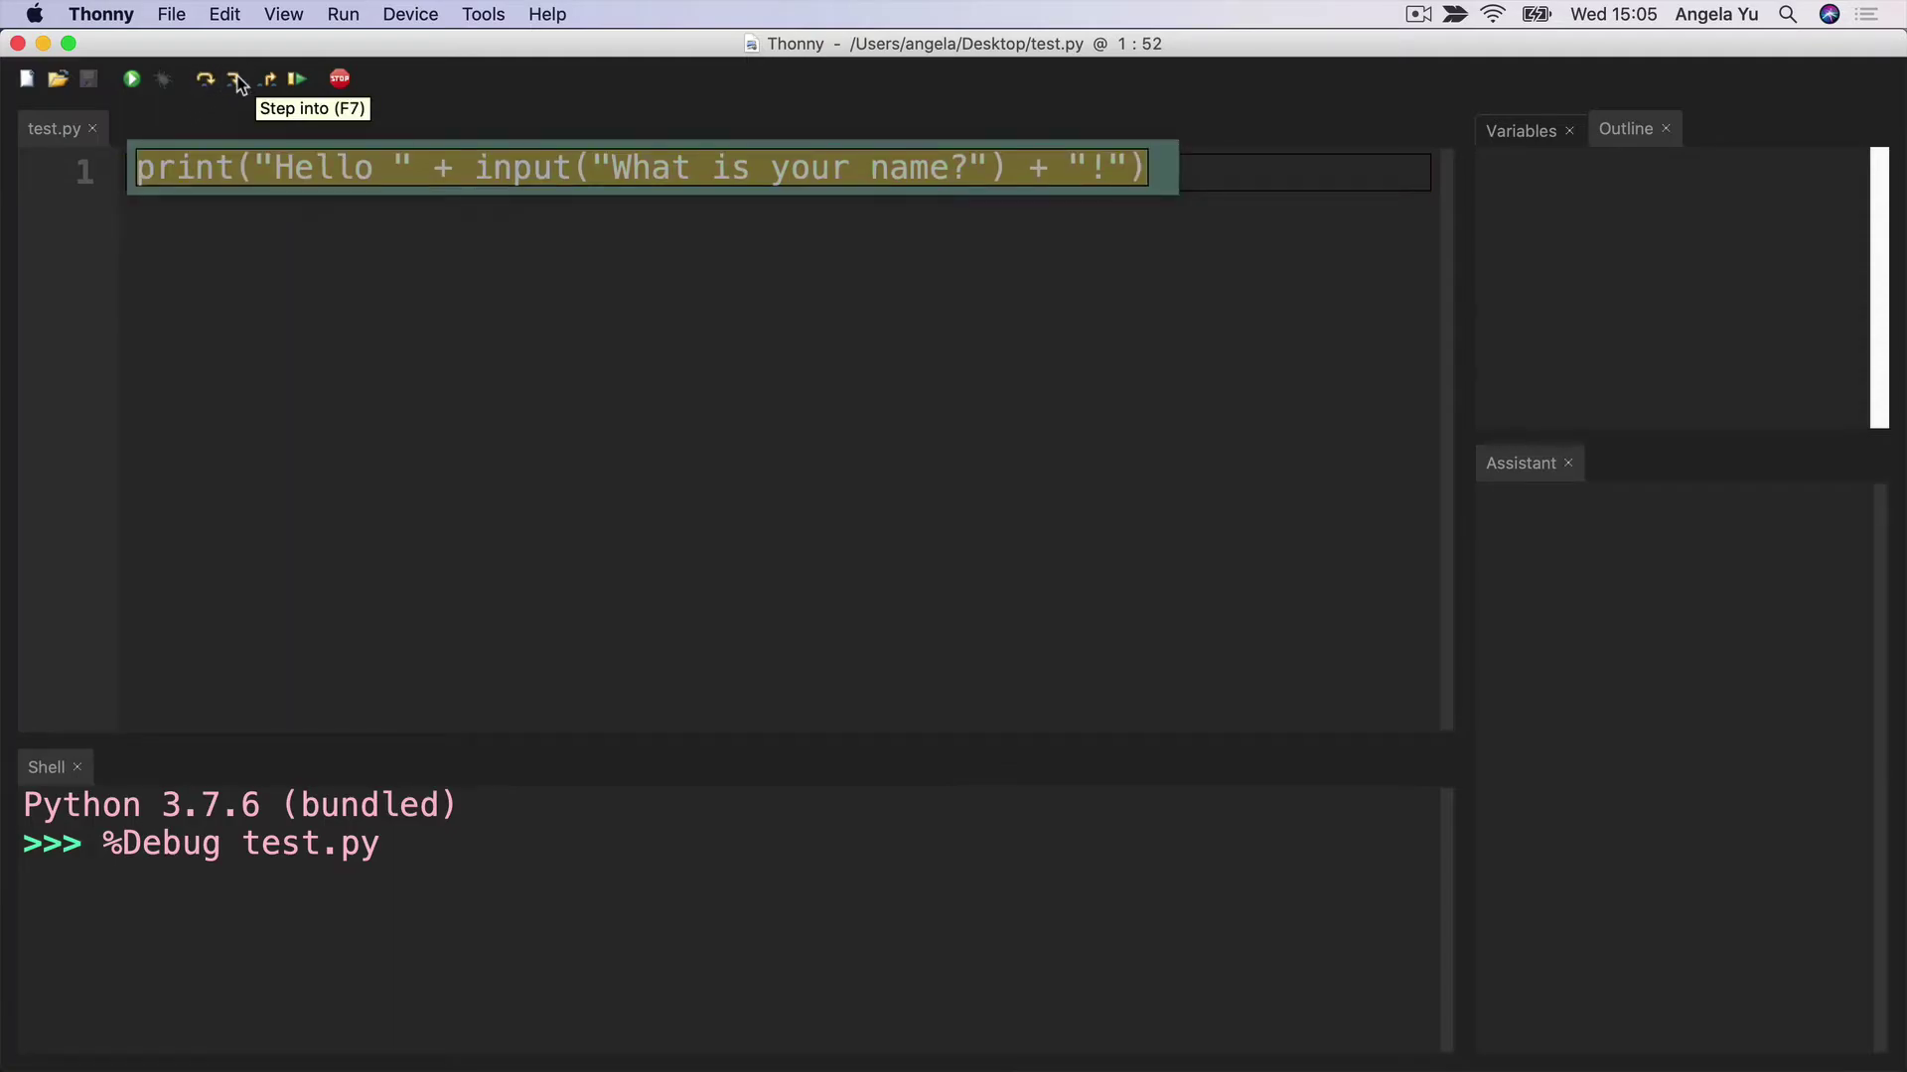
{"action": "left_click", "coordinate": [233, 87]}
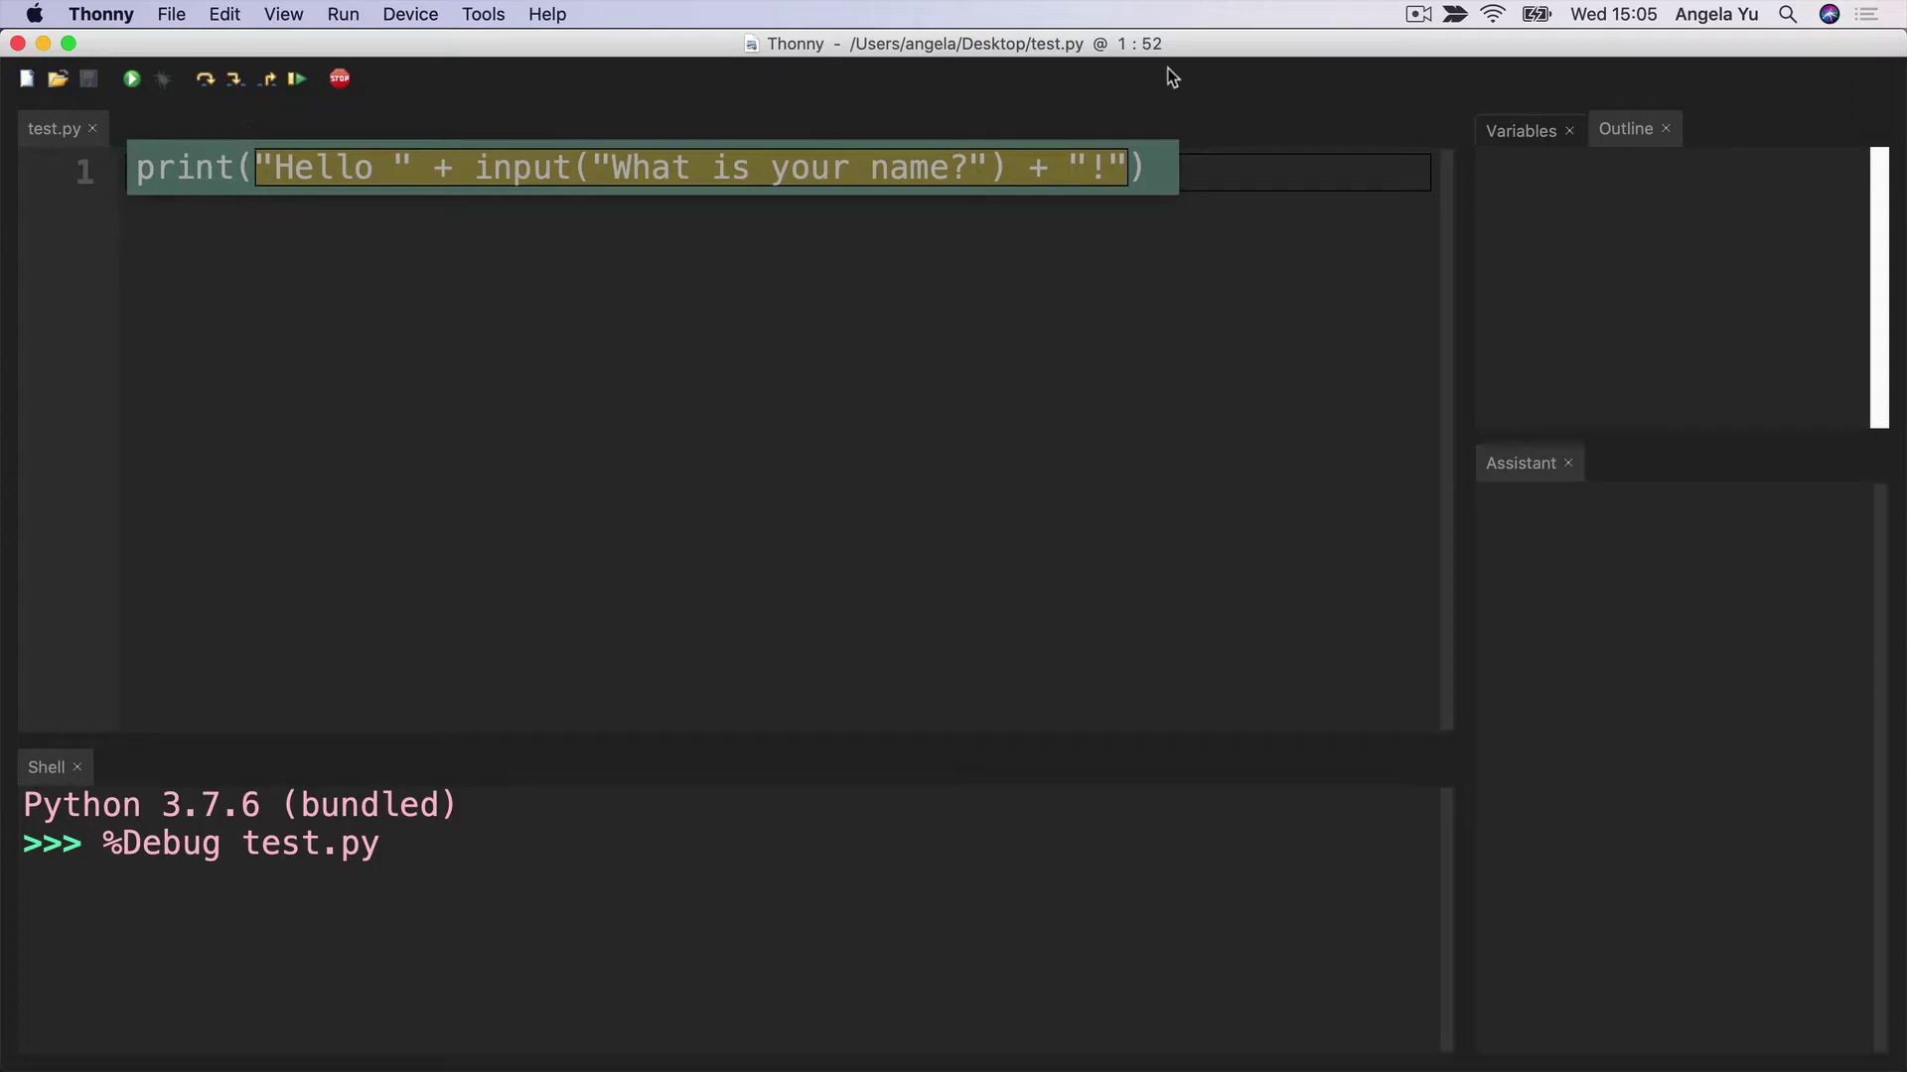
{"action": "left_click", "coordinate": [236, 86]}
{"action": "left_click", "coordinate": [235, 86]}
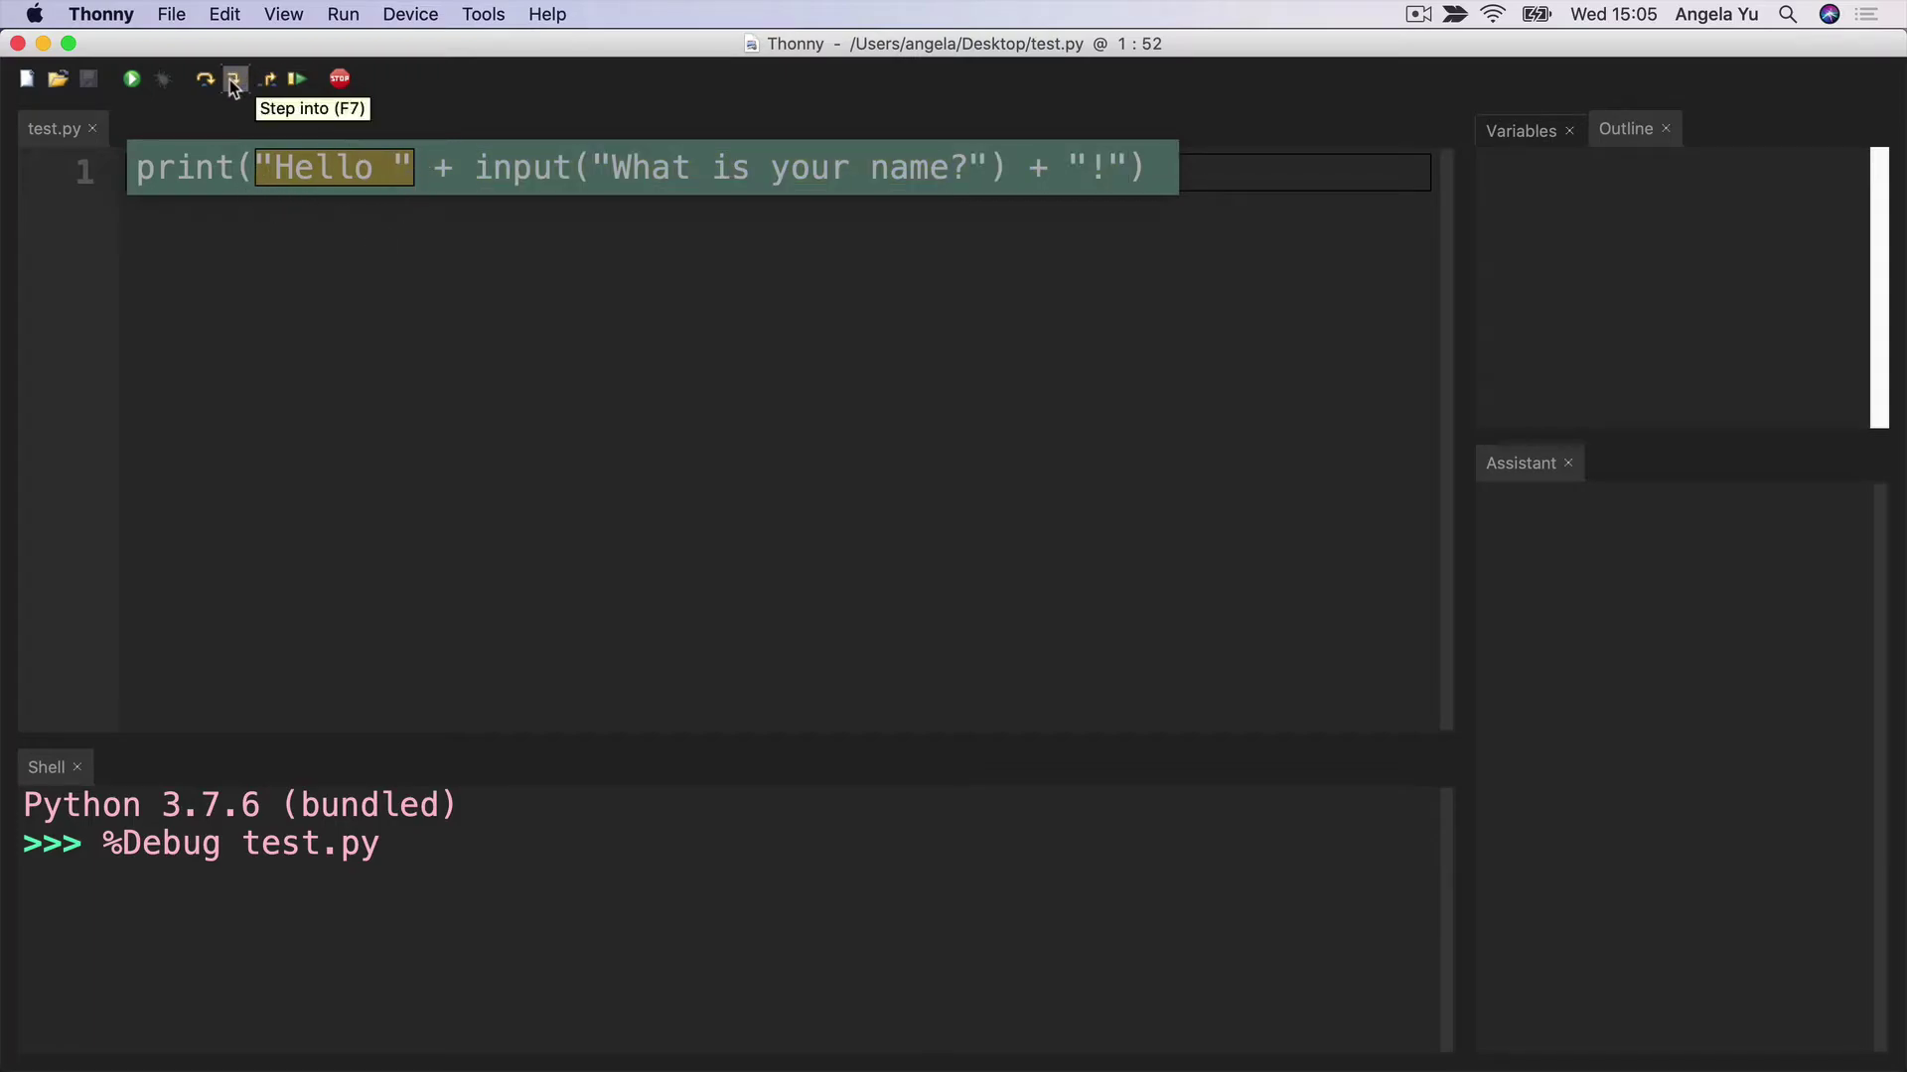
{"action": "left_click", "coordinate": [234, 87]}
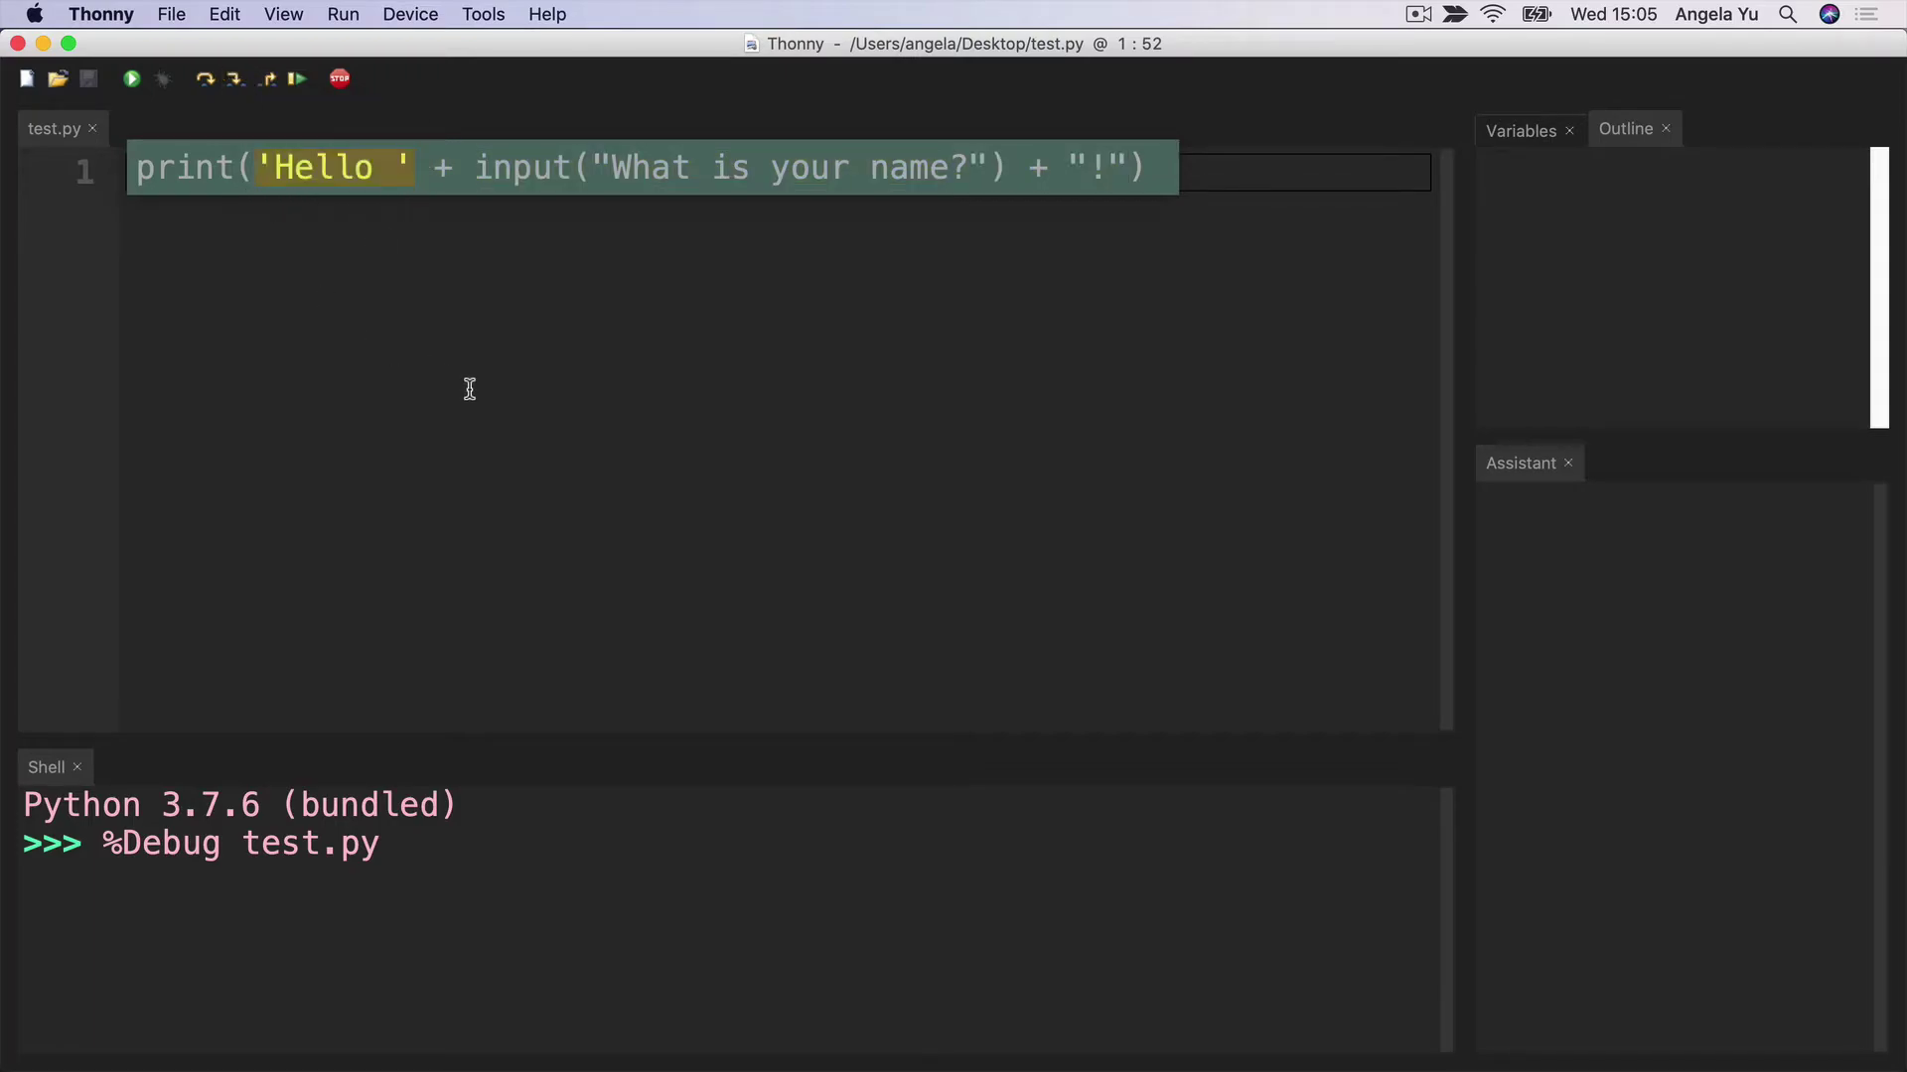
Step: Step through the input call's prompt string and run input to ask for a name
{"action": "left_click", "coordinate": [232, 79]}
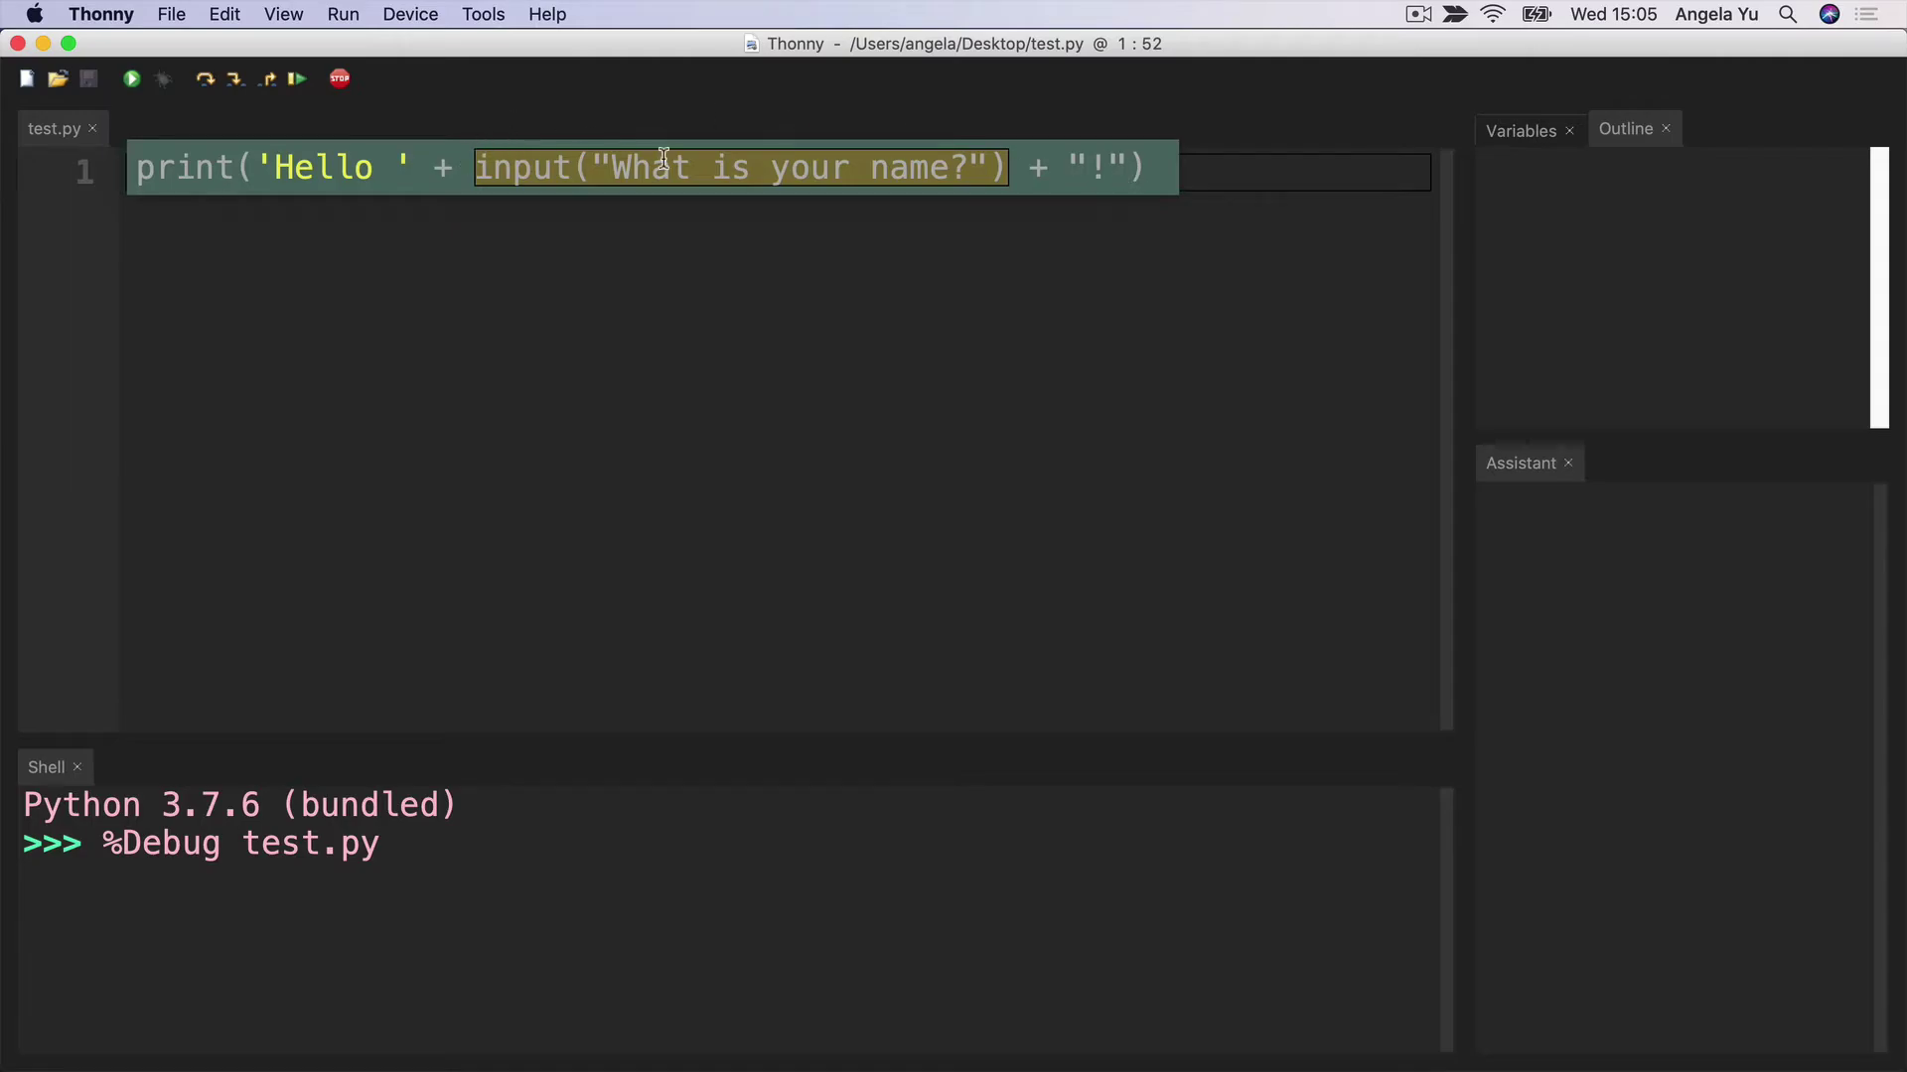
{"action": "left_click", "coordinate": [236, 82]}
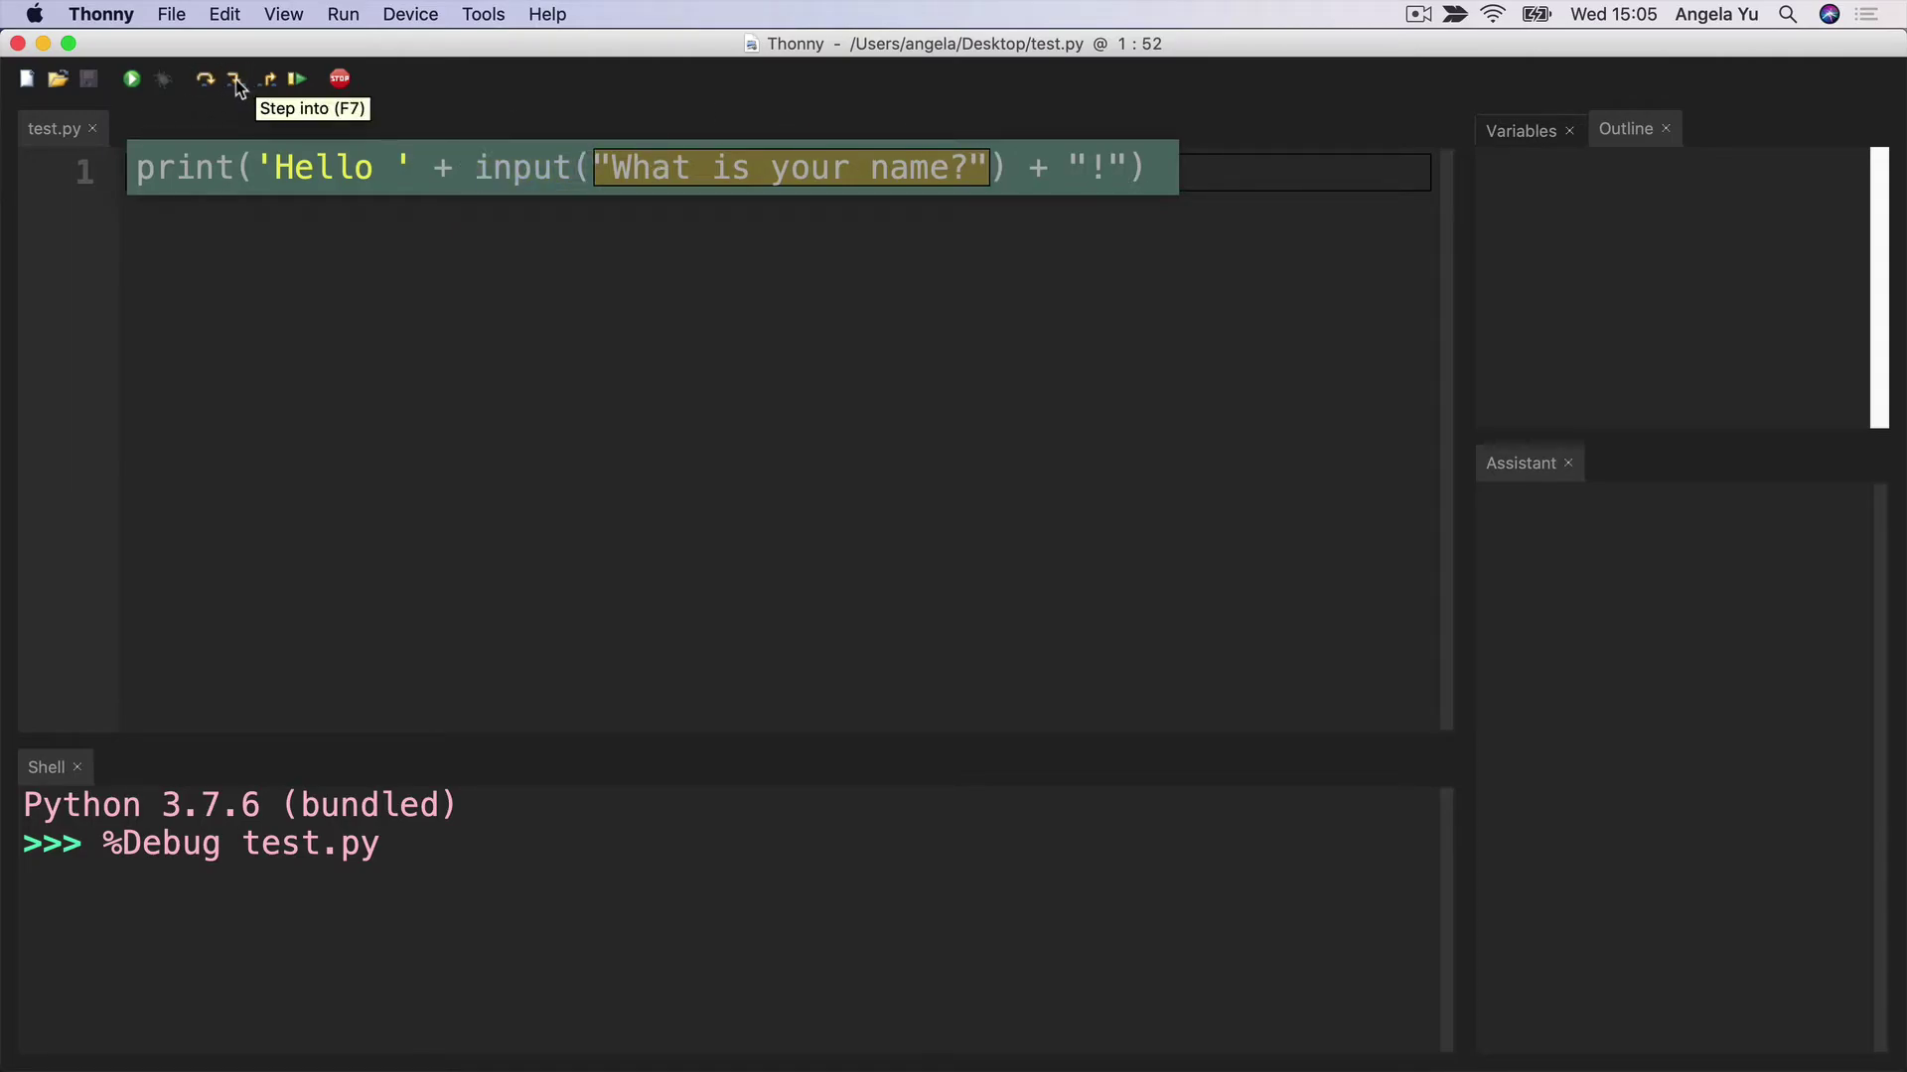
{"action": "left_click", "coordinate": [235, 79]}
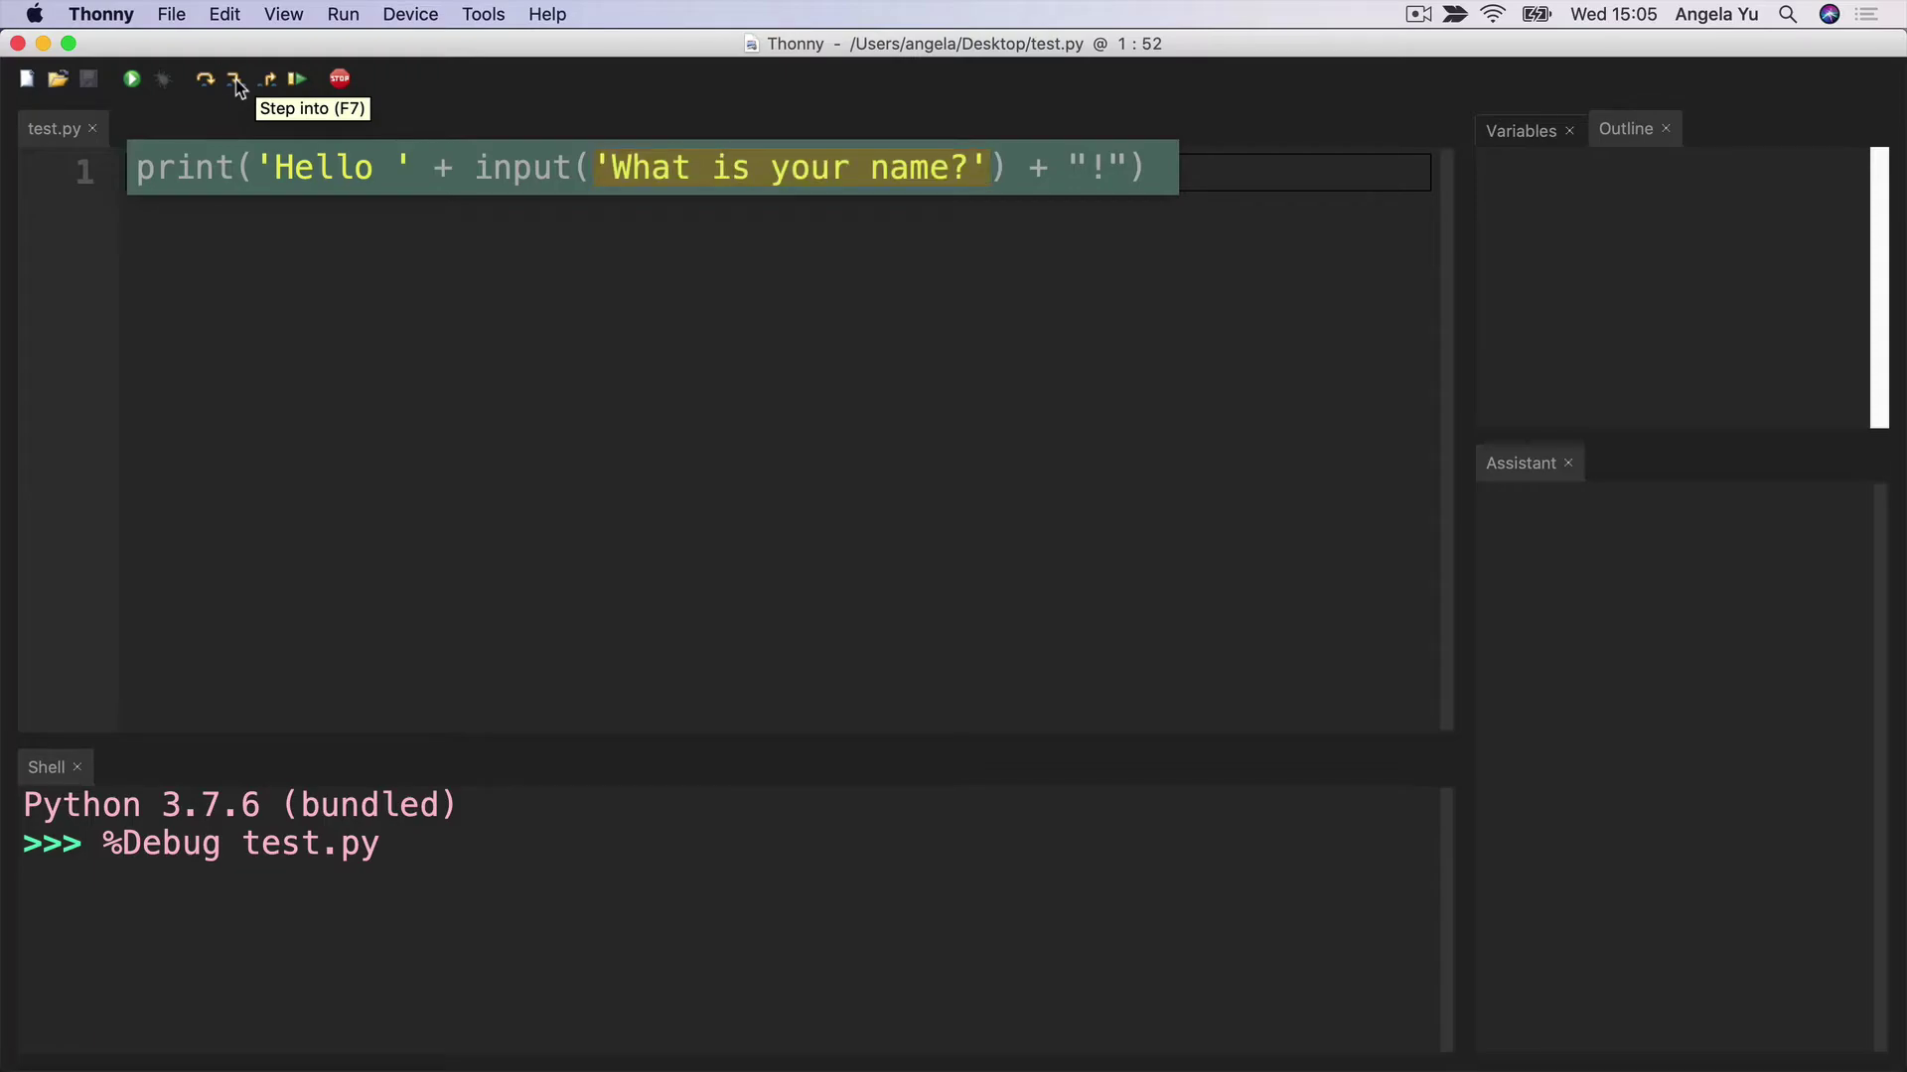
{"action": "left_click", "coordinate": [237, 79]}
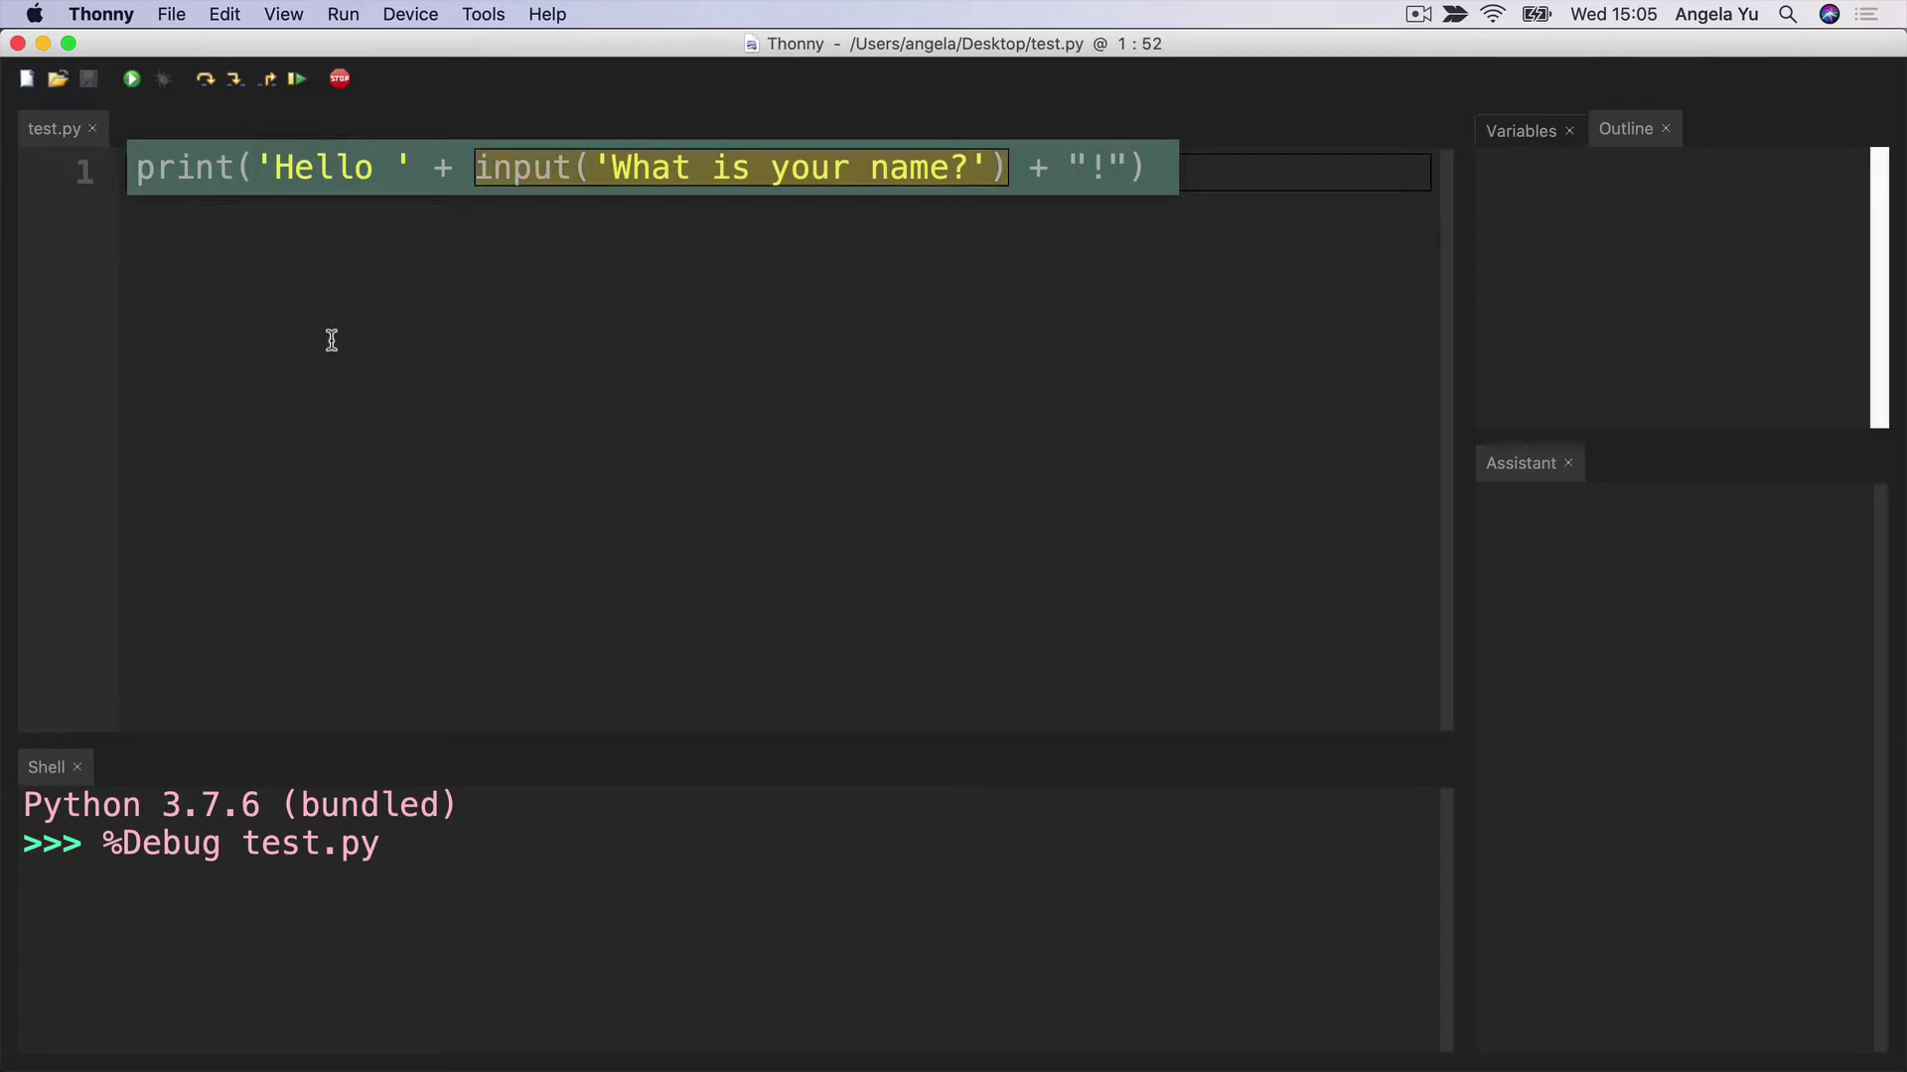
{"action": "left_click", "coordinate": [220, 79]}
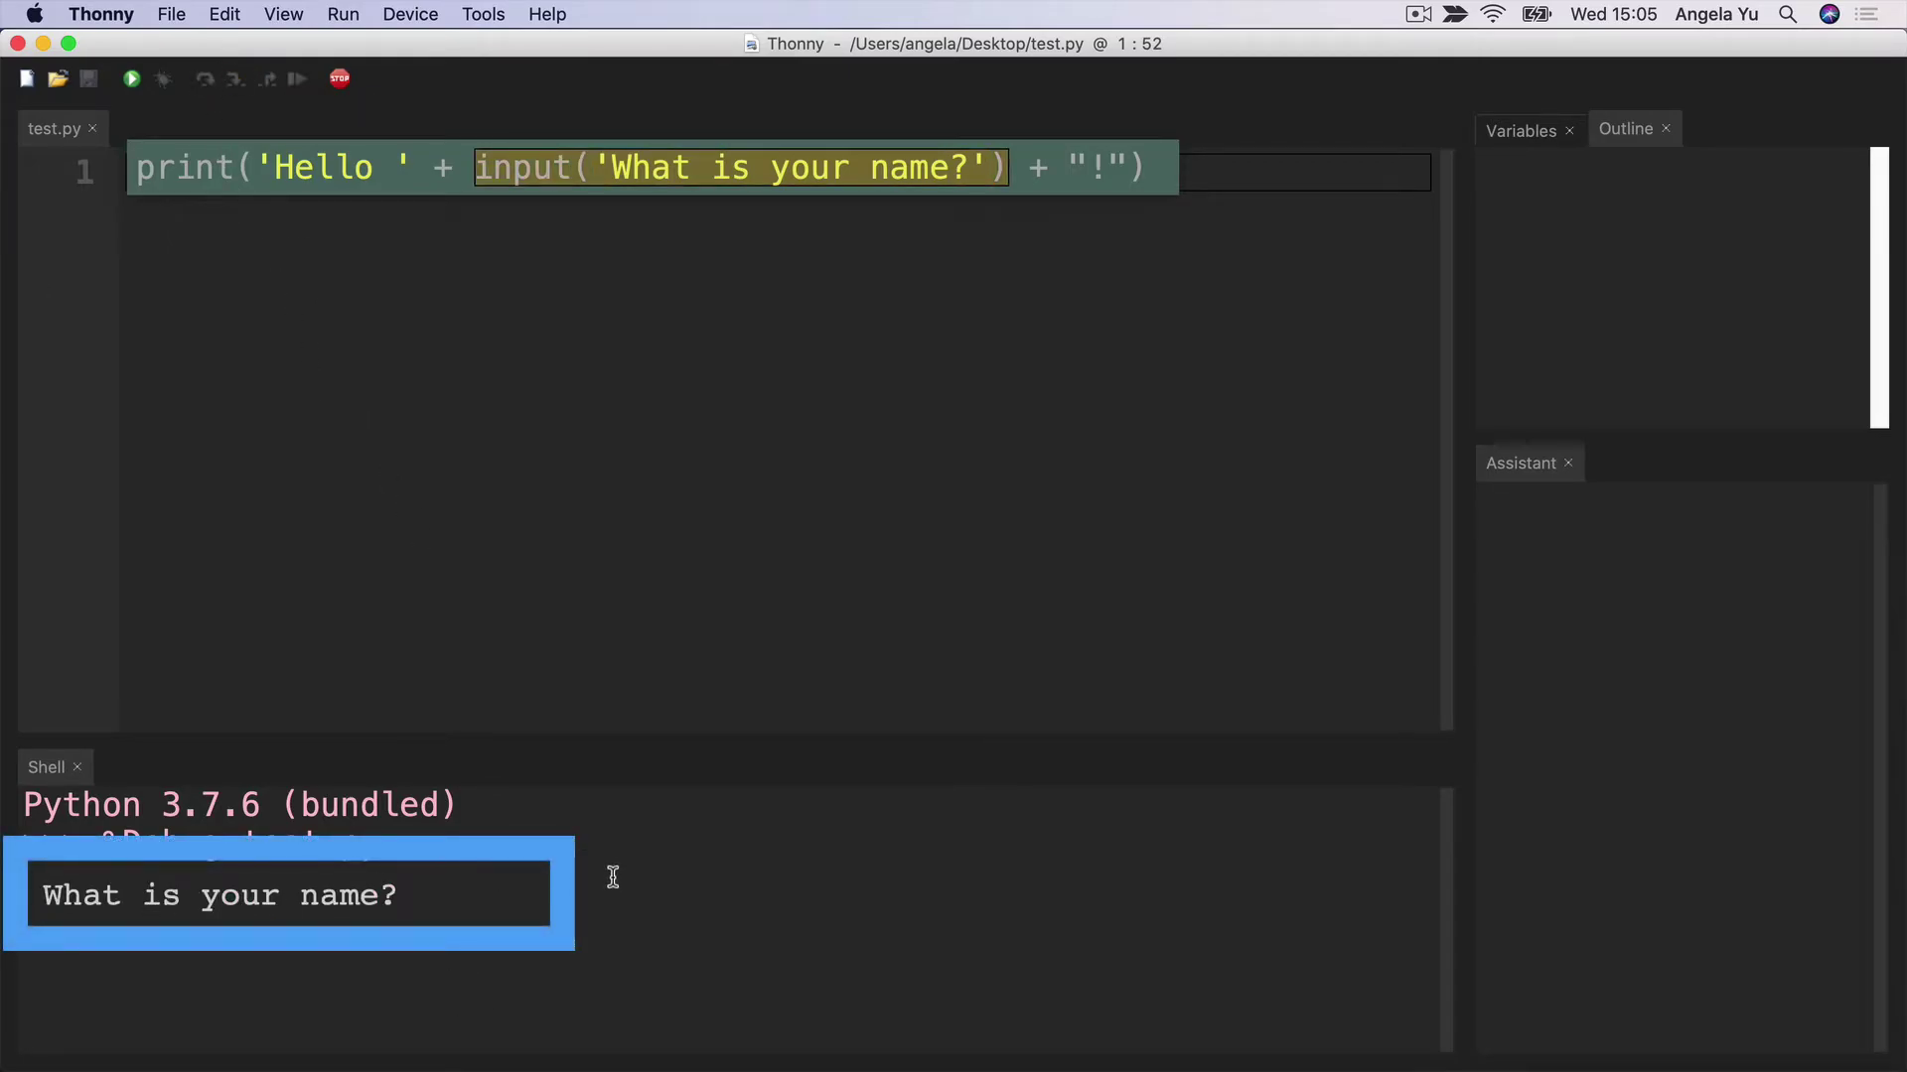
{"action": "type", "text": "Angela"}
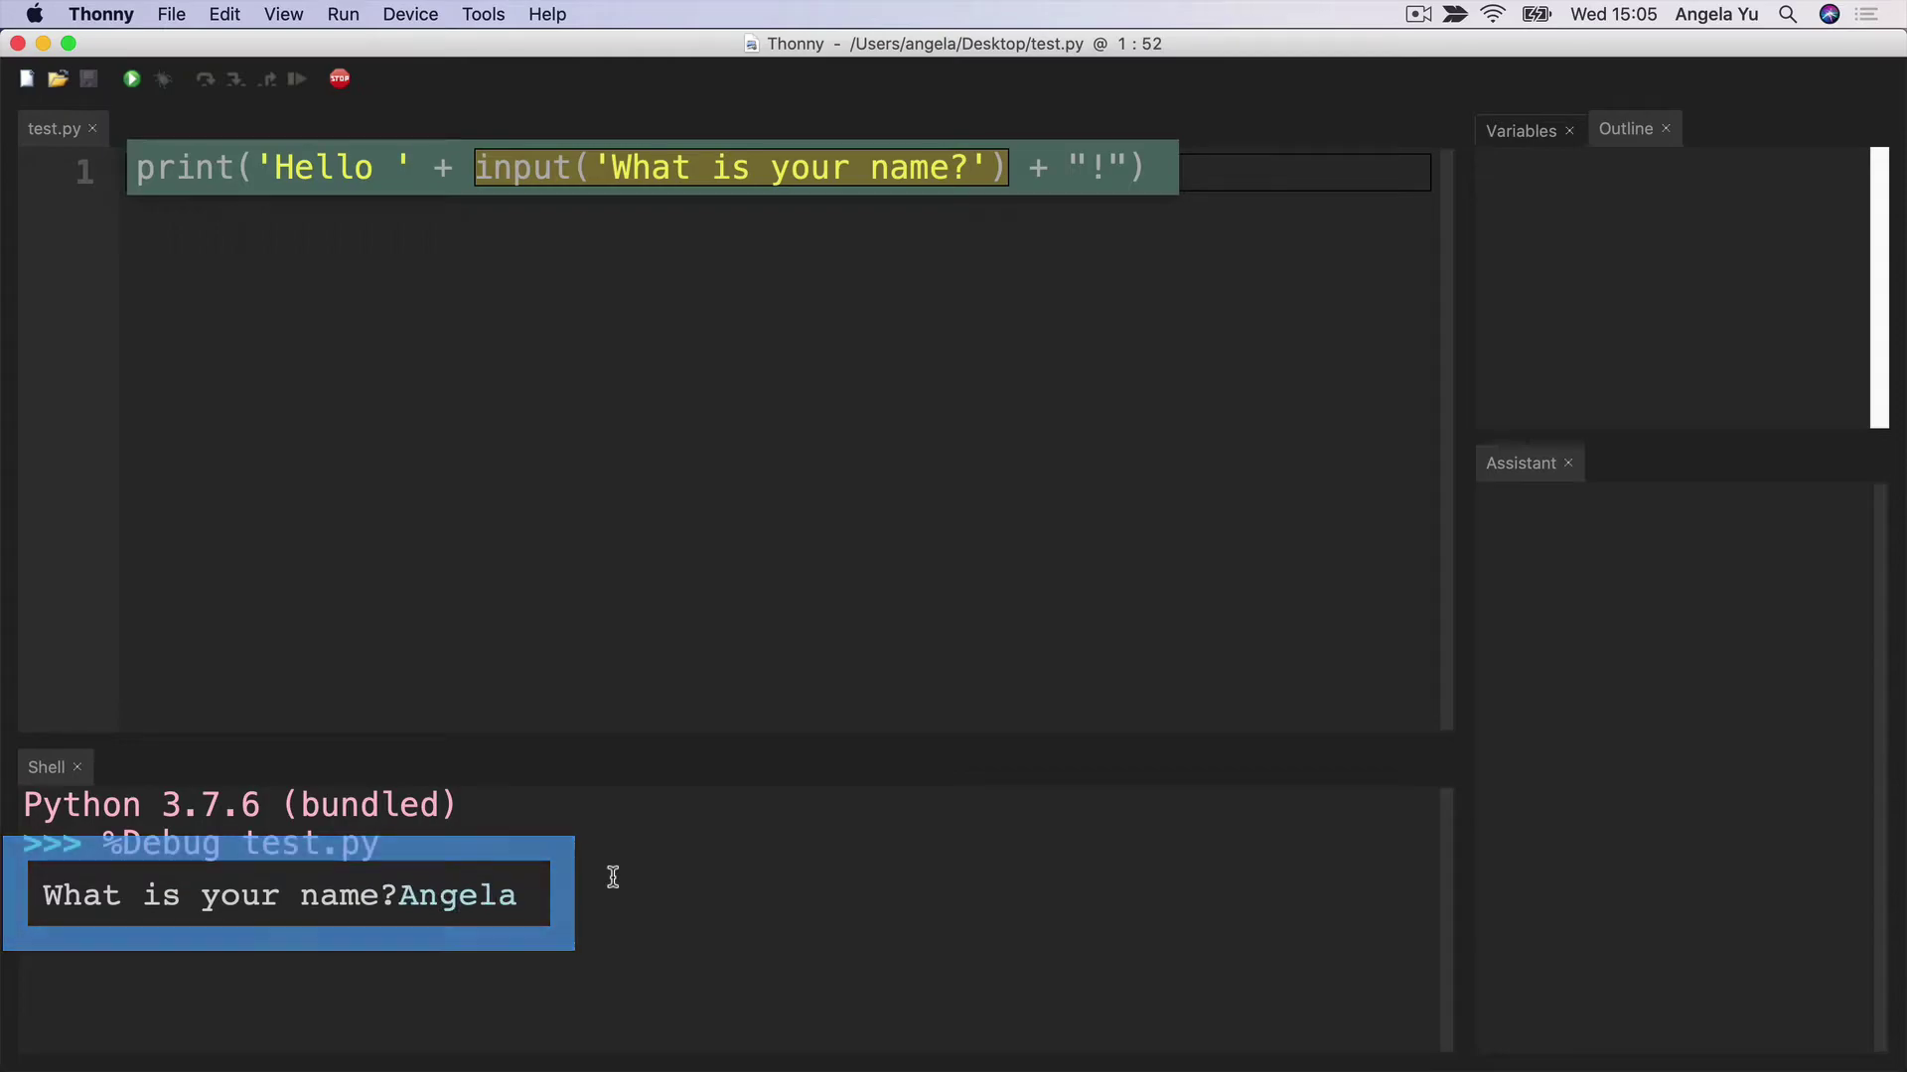
Step: Enter Angela, step through the concatenations until Hello Angela! prints, then stop debugging
{"action": "key", "text": "Return"}
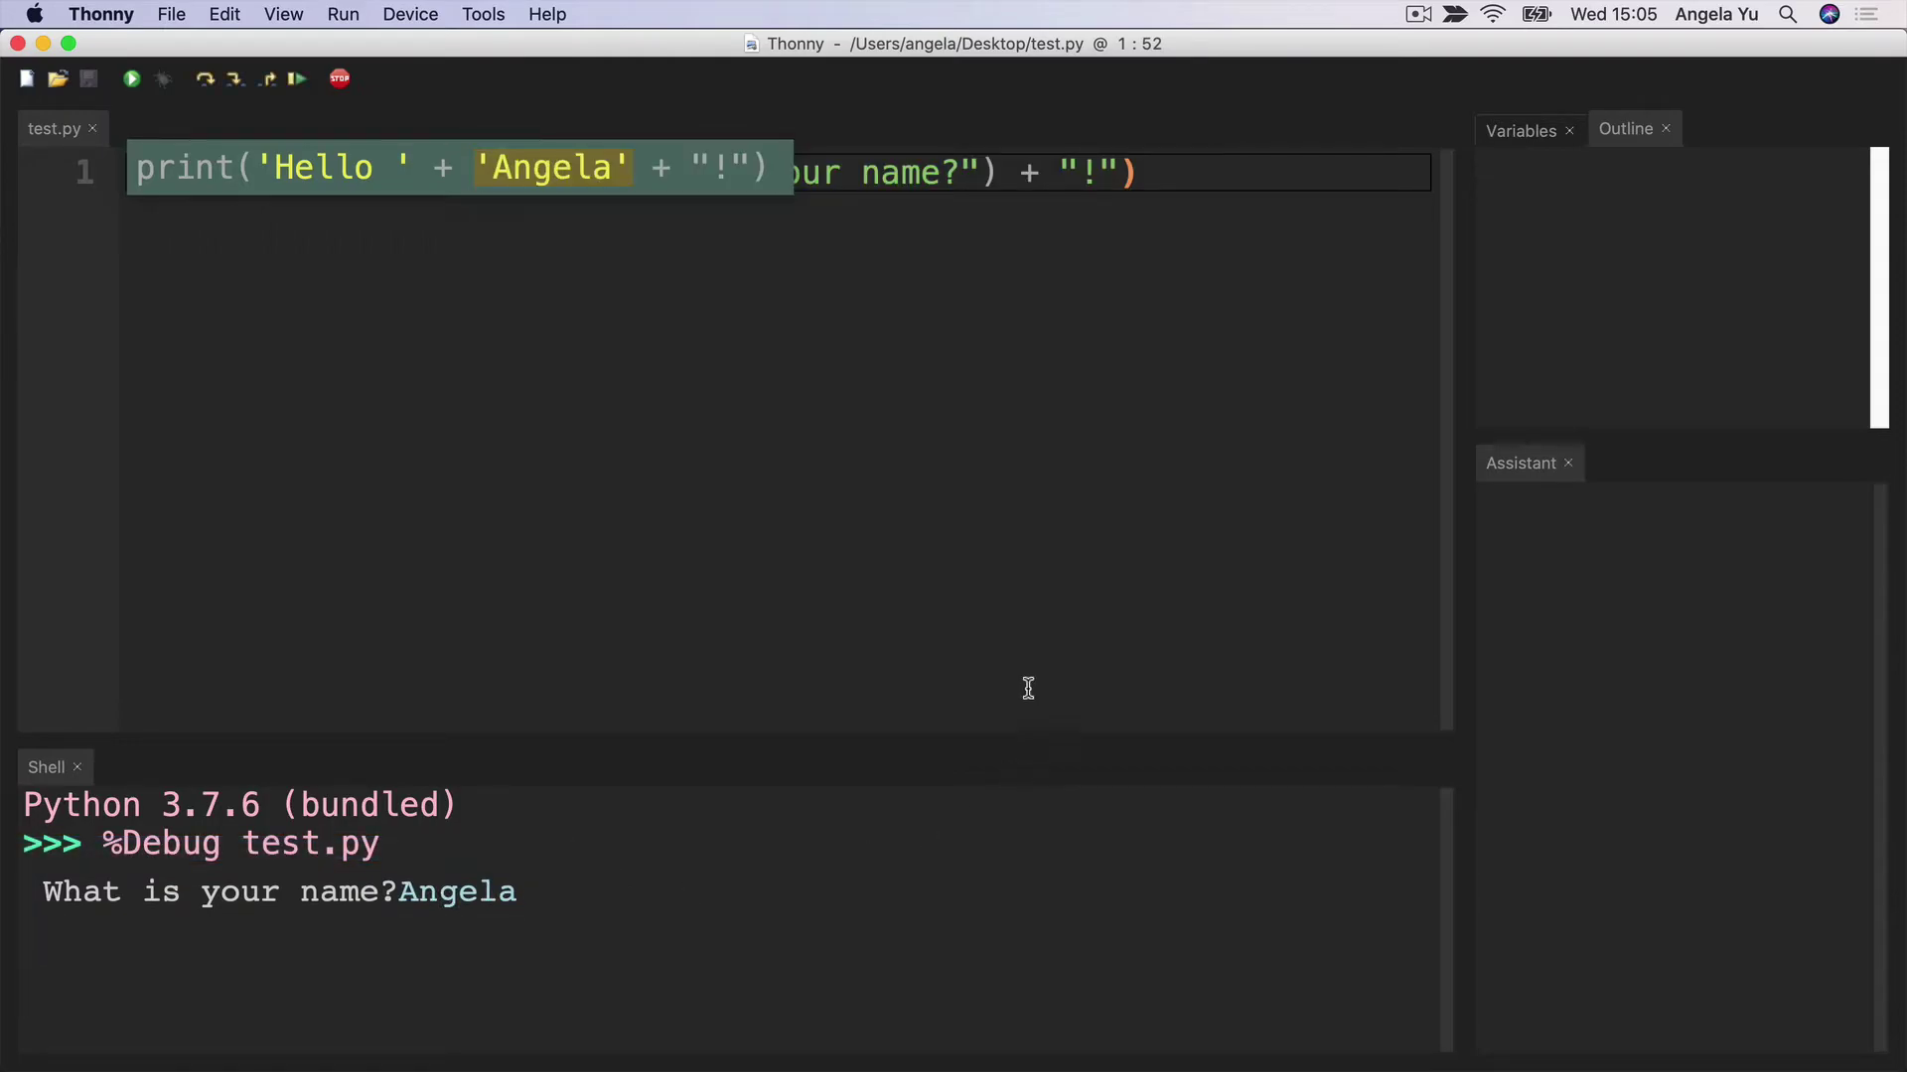
{"action": "left_click_drag", "start_coordinate": [396, 893], "coordinate": [525, 894]}
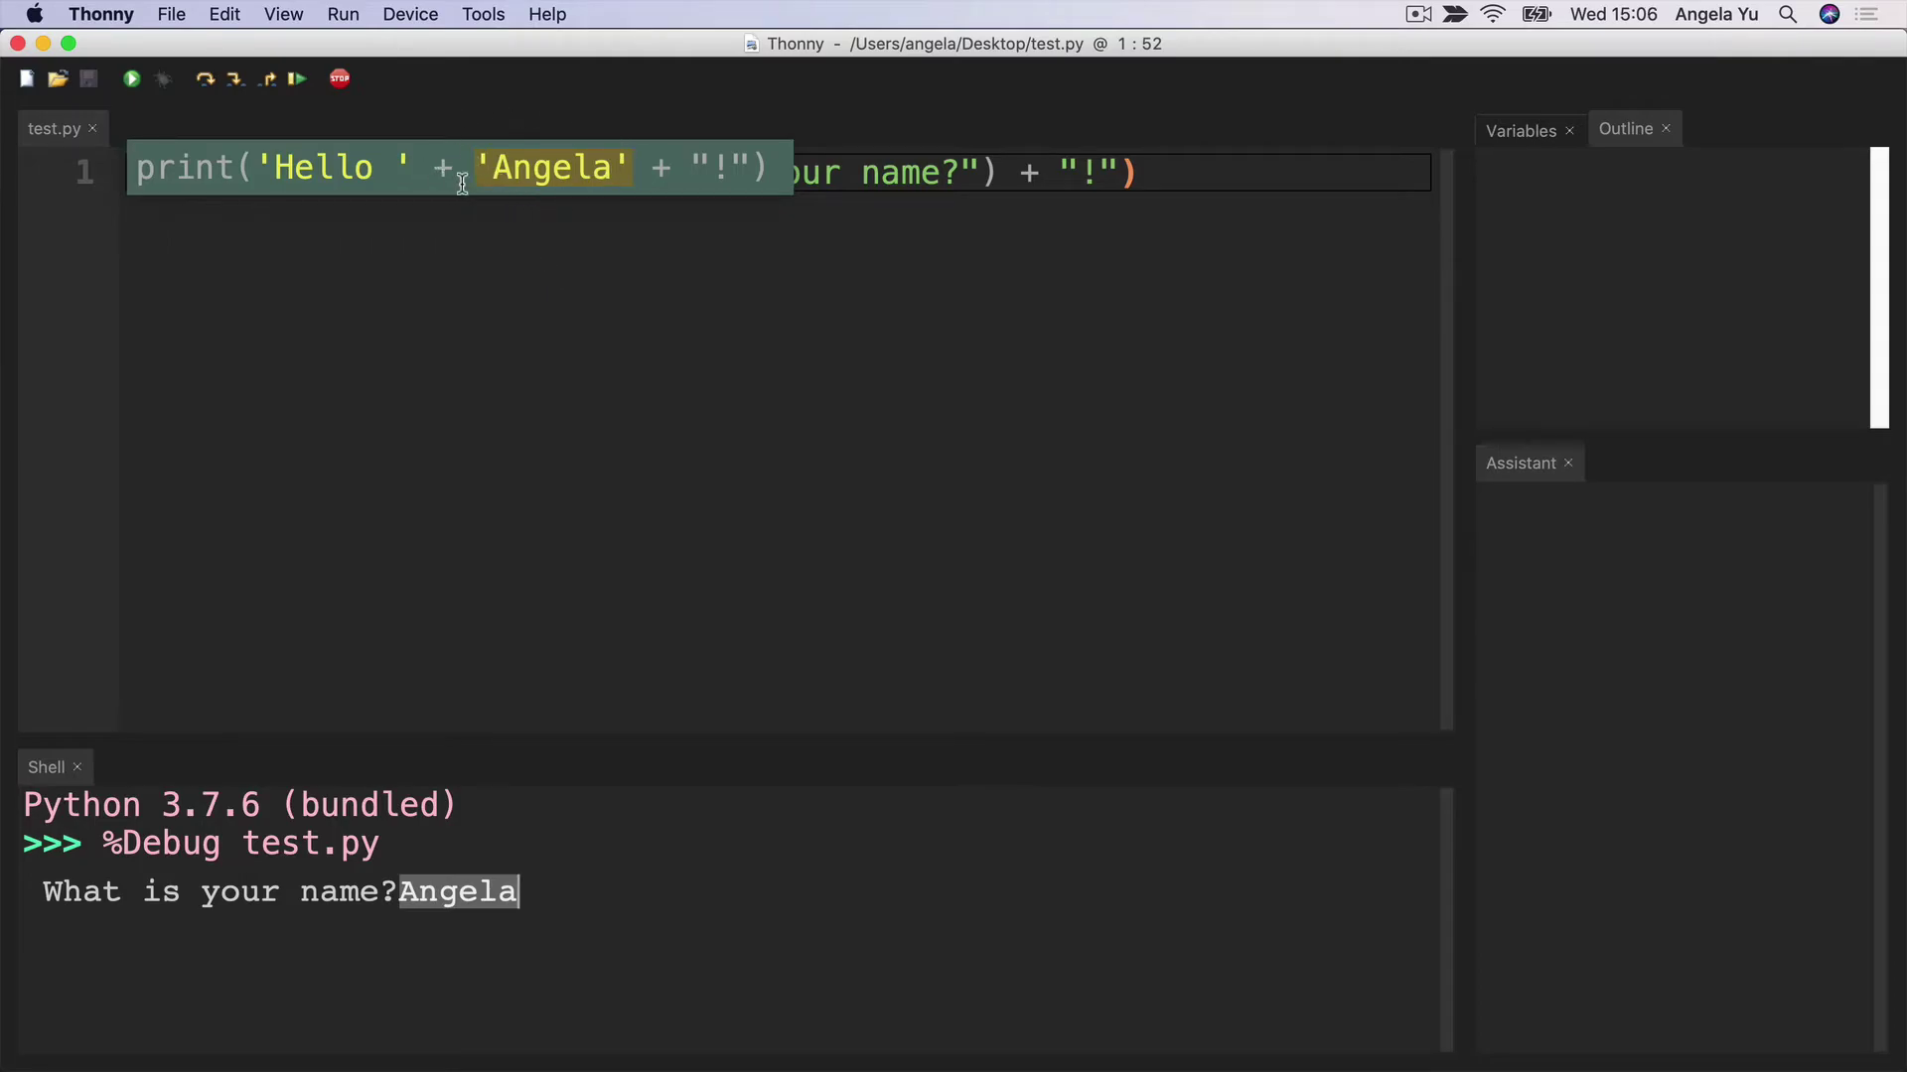
{"action": "left_click", "coordinate": [236, 82]}
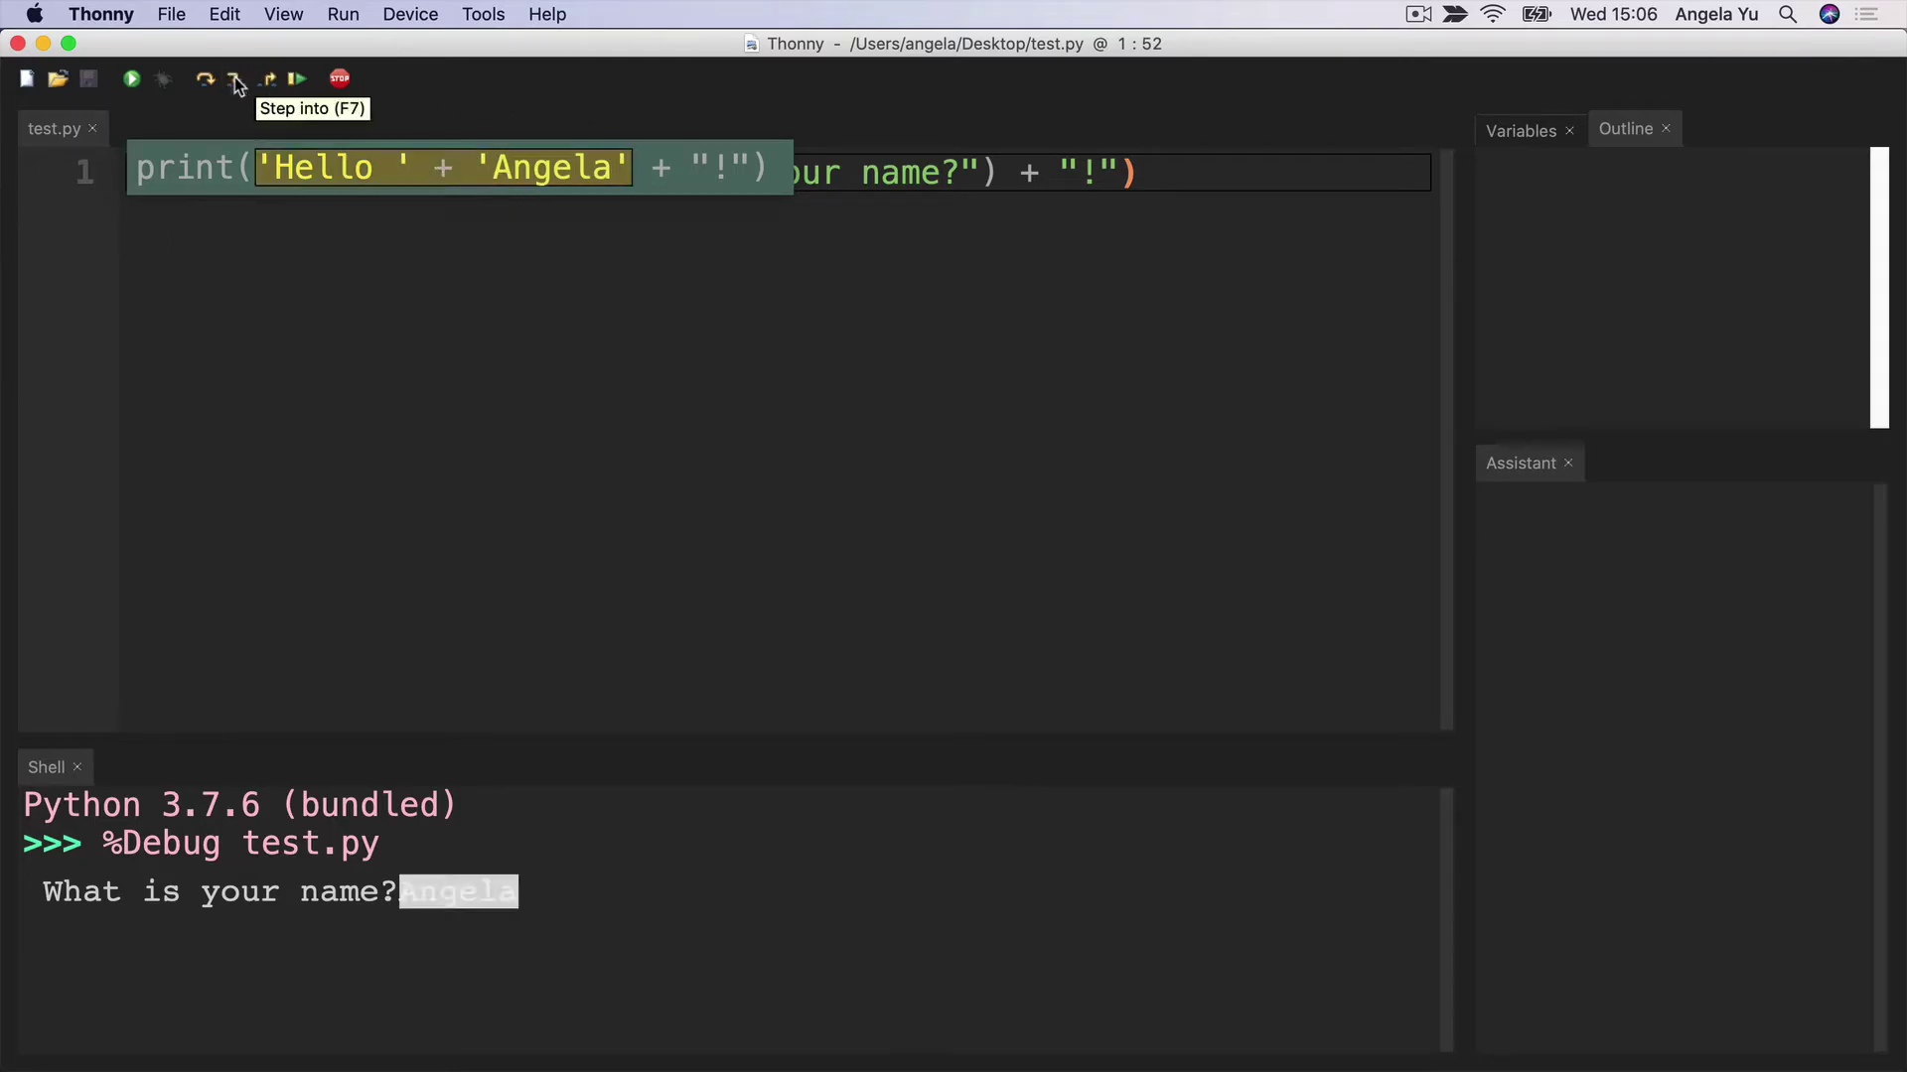
{"action": "left_click", "coordinate": [236, 81]}
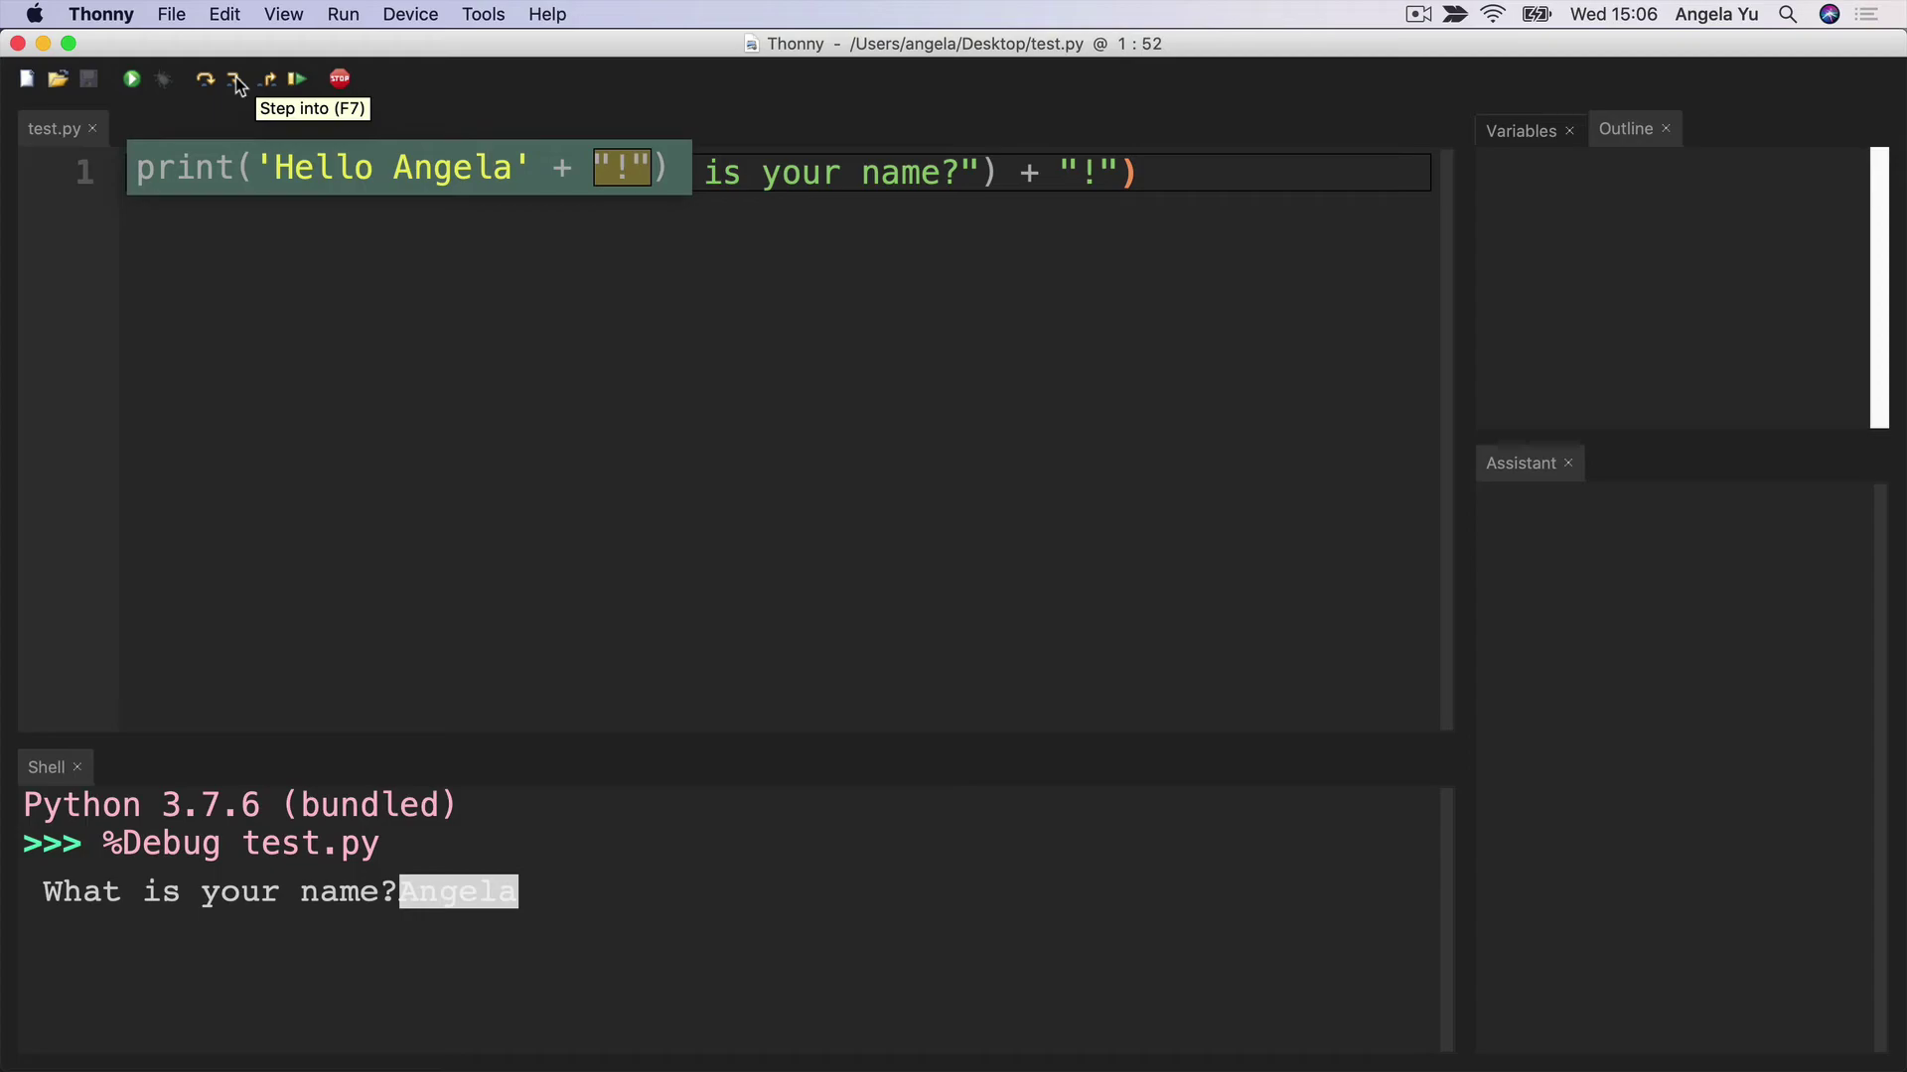
{"action": "left_click", "coordinate": [236, 81]}
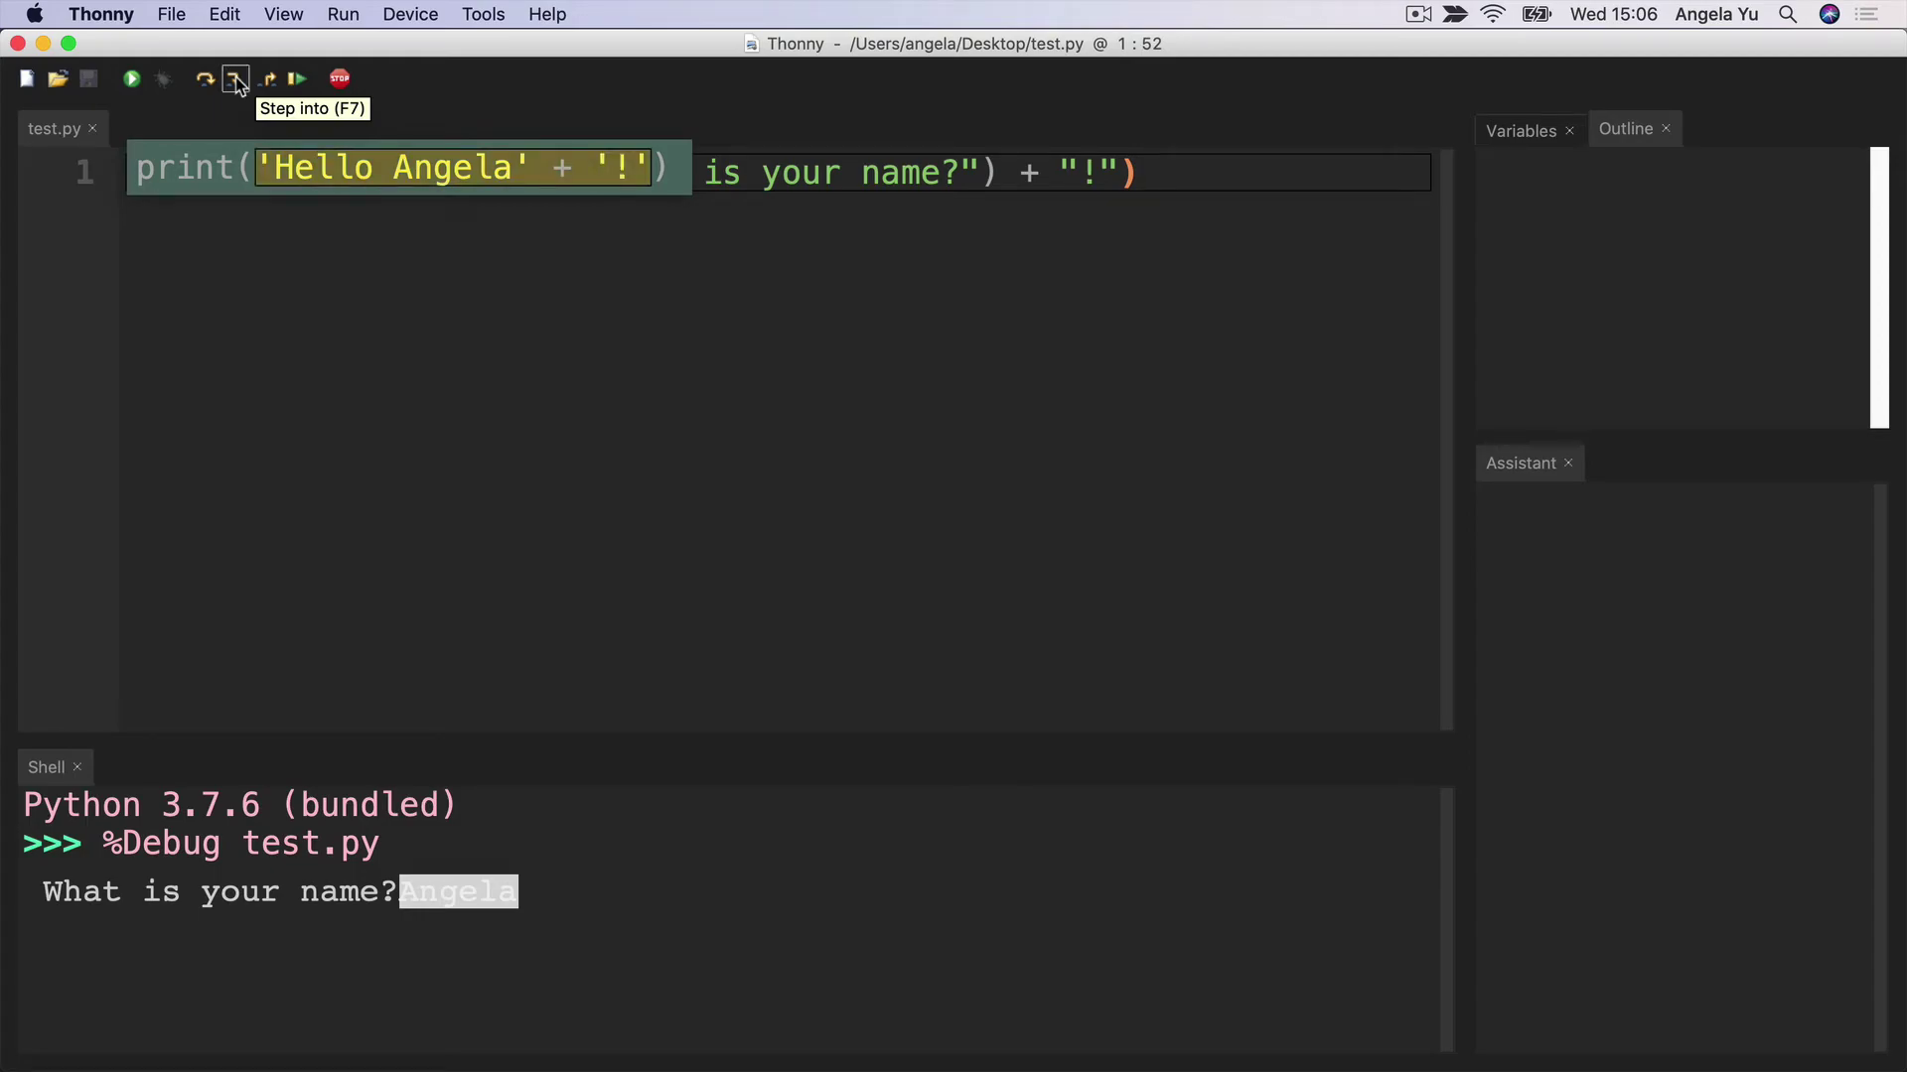
{"action": "left_click", "coordinate": [236, 81]}
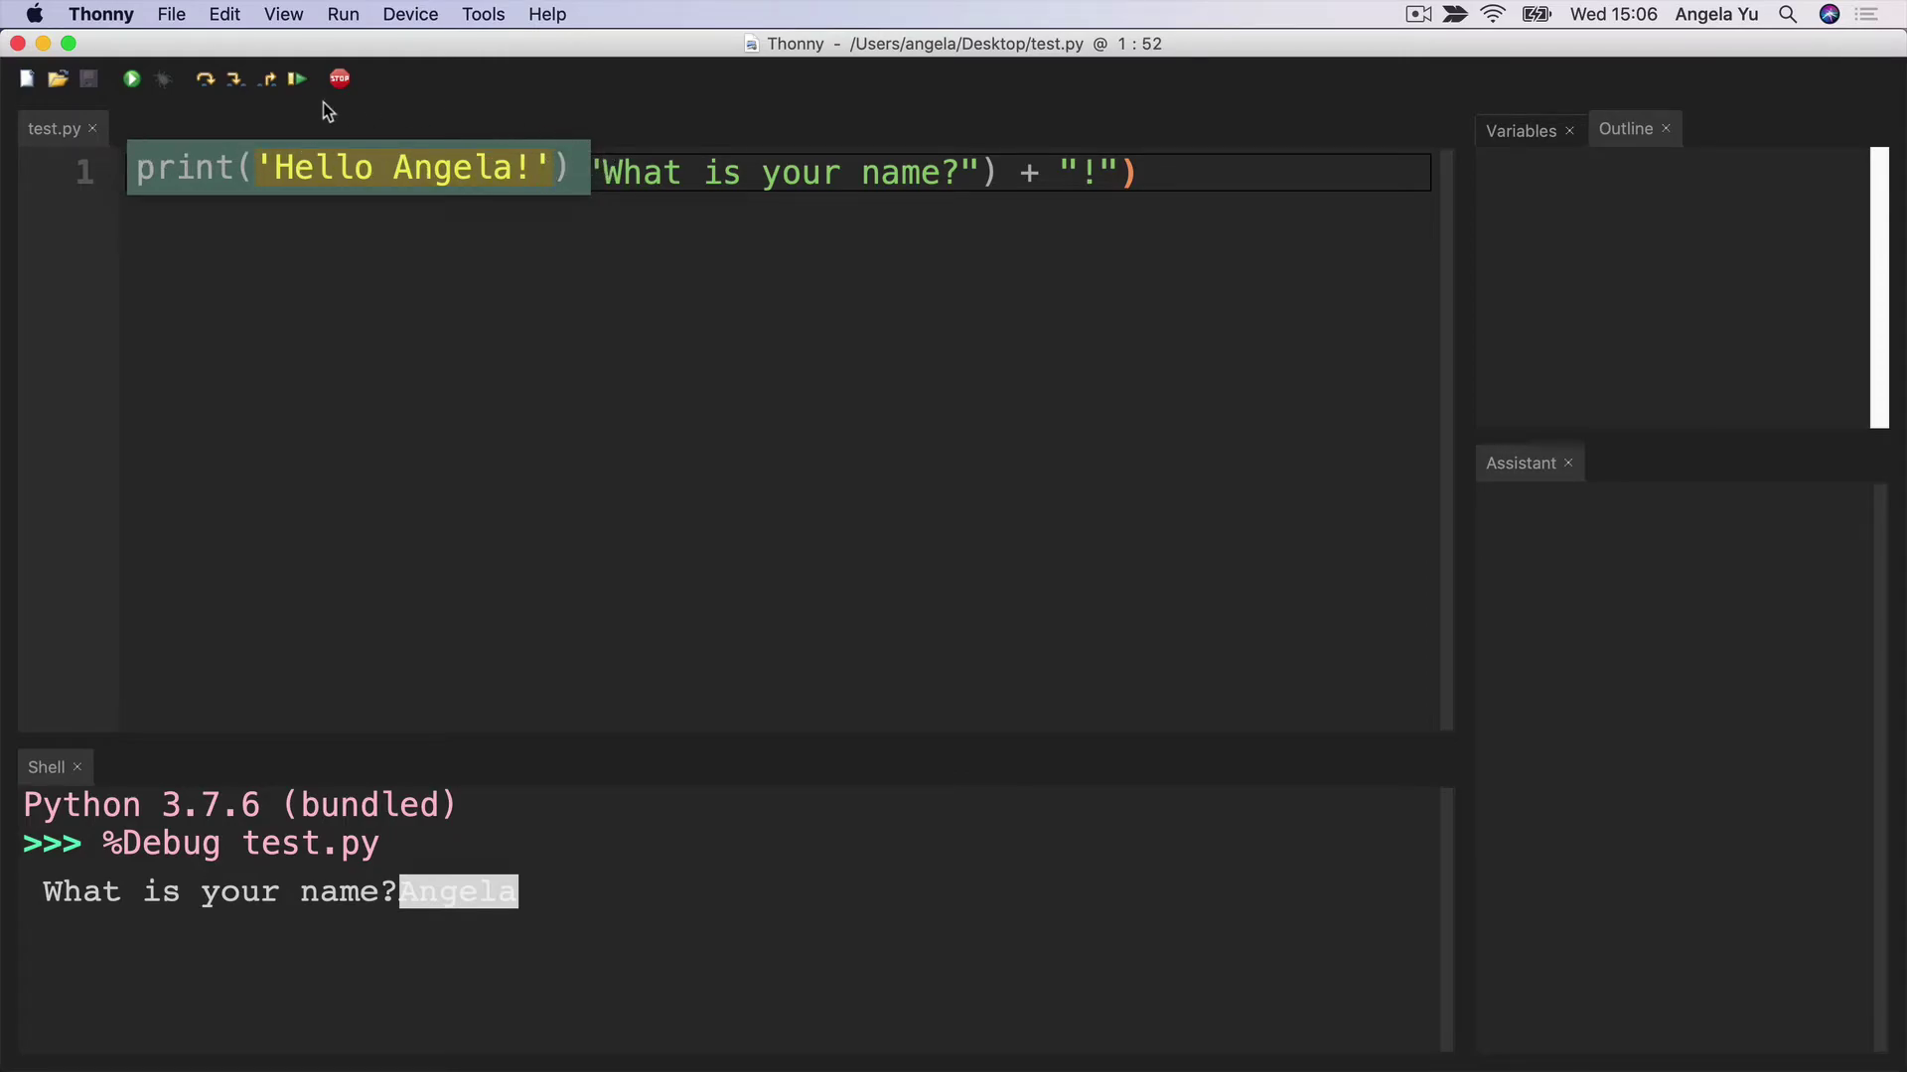
{"action": "left_click", "coordinate": [235, 81]}
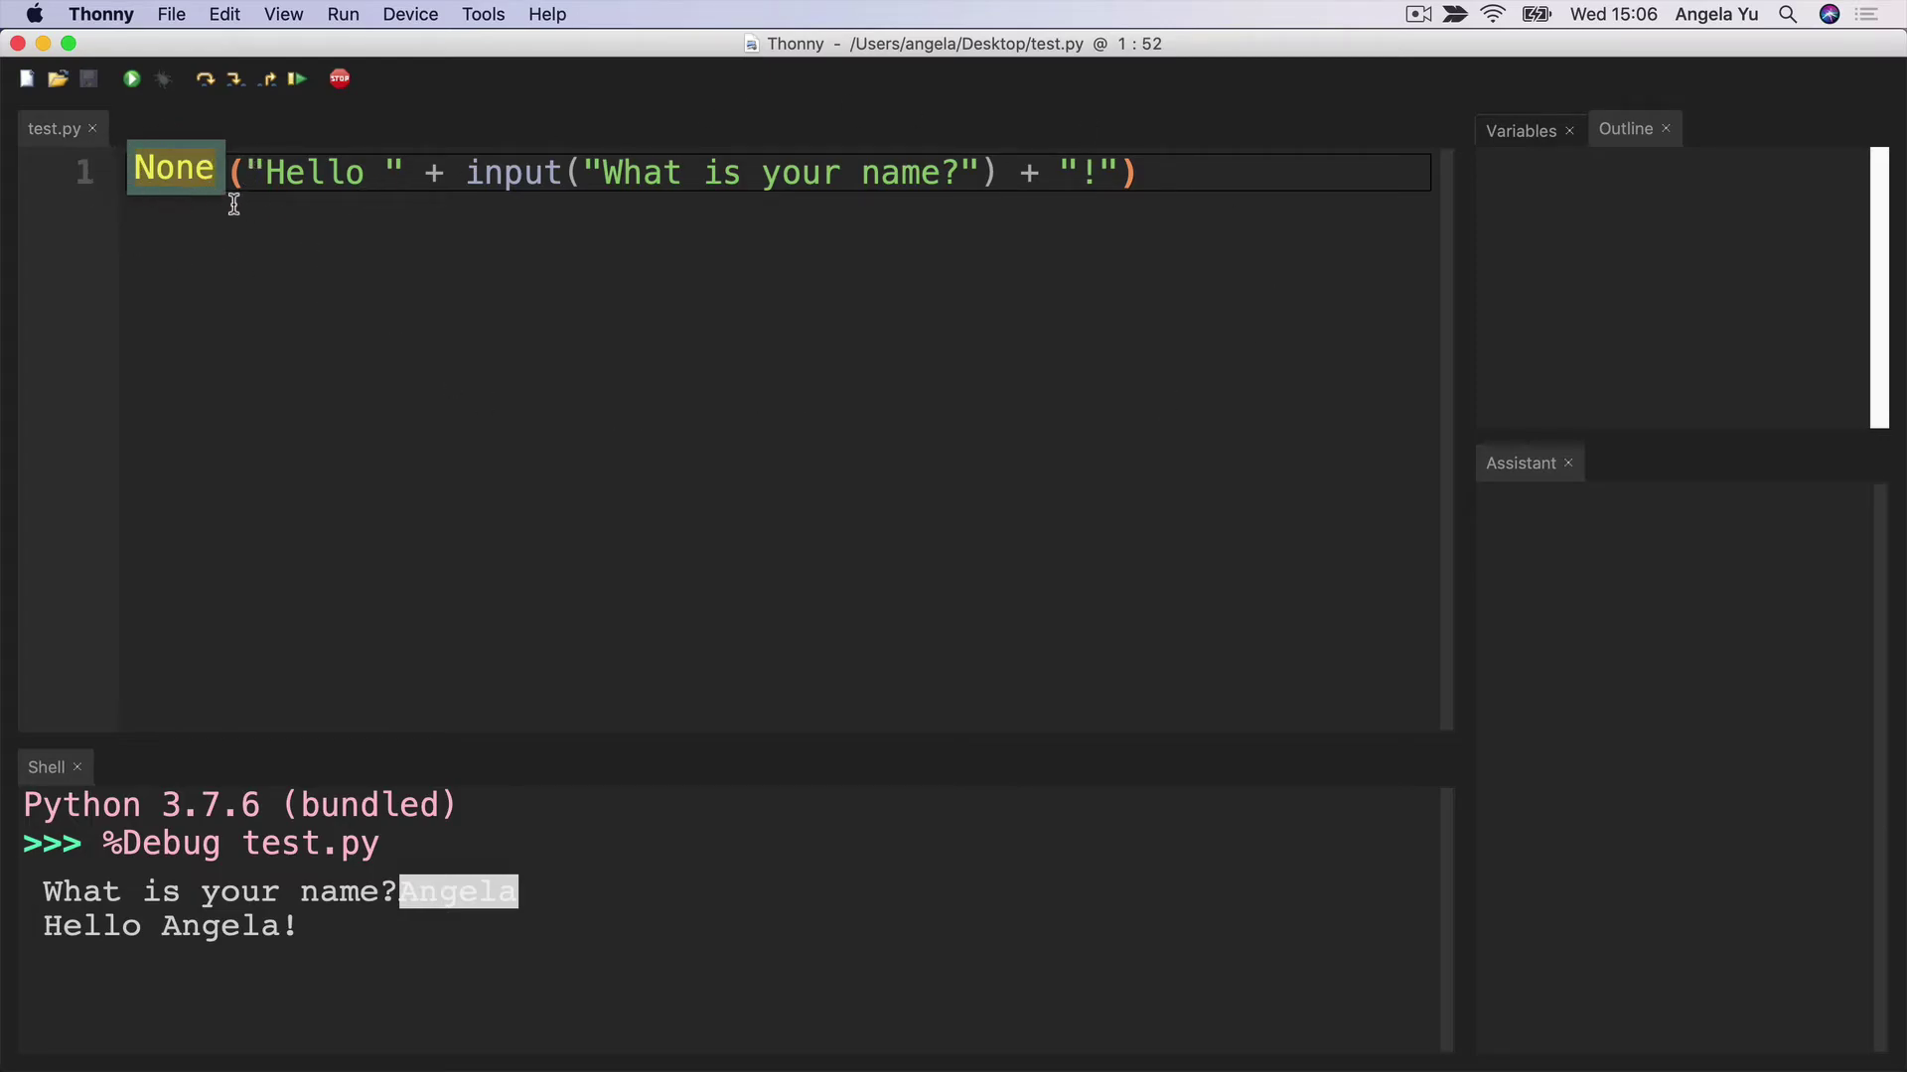
{"action": "left_click", "coordinate": [339, 78]}
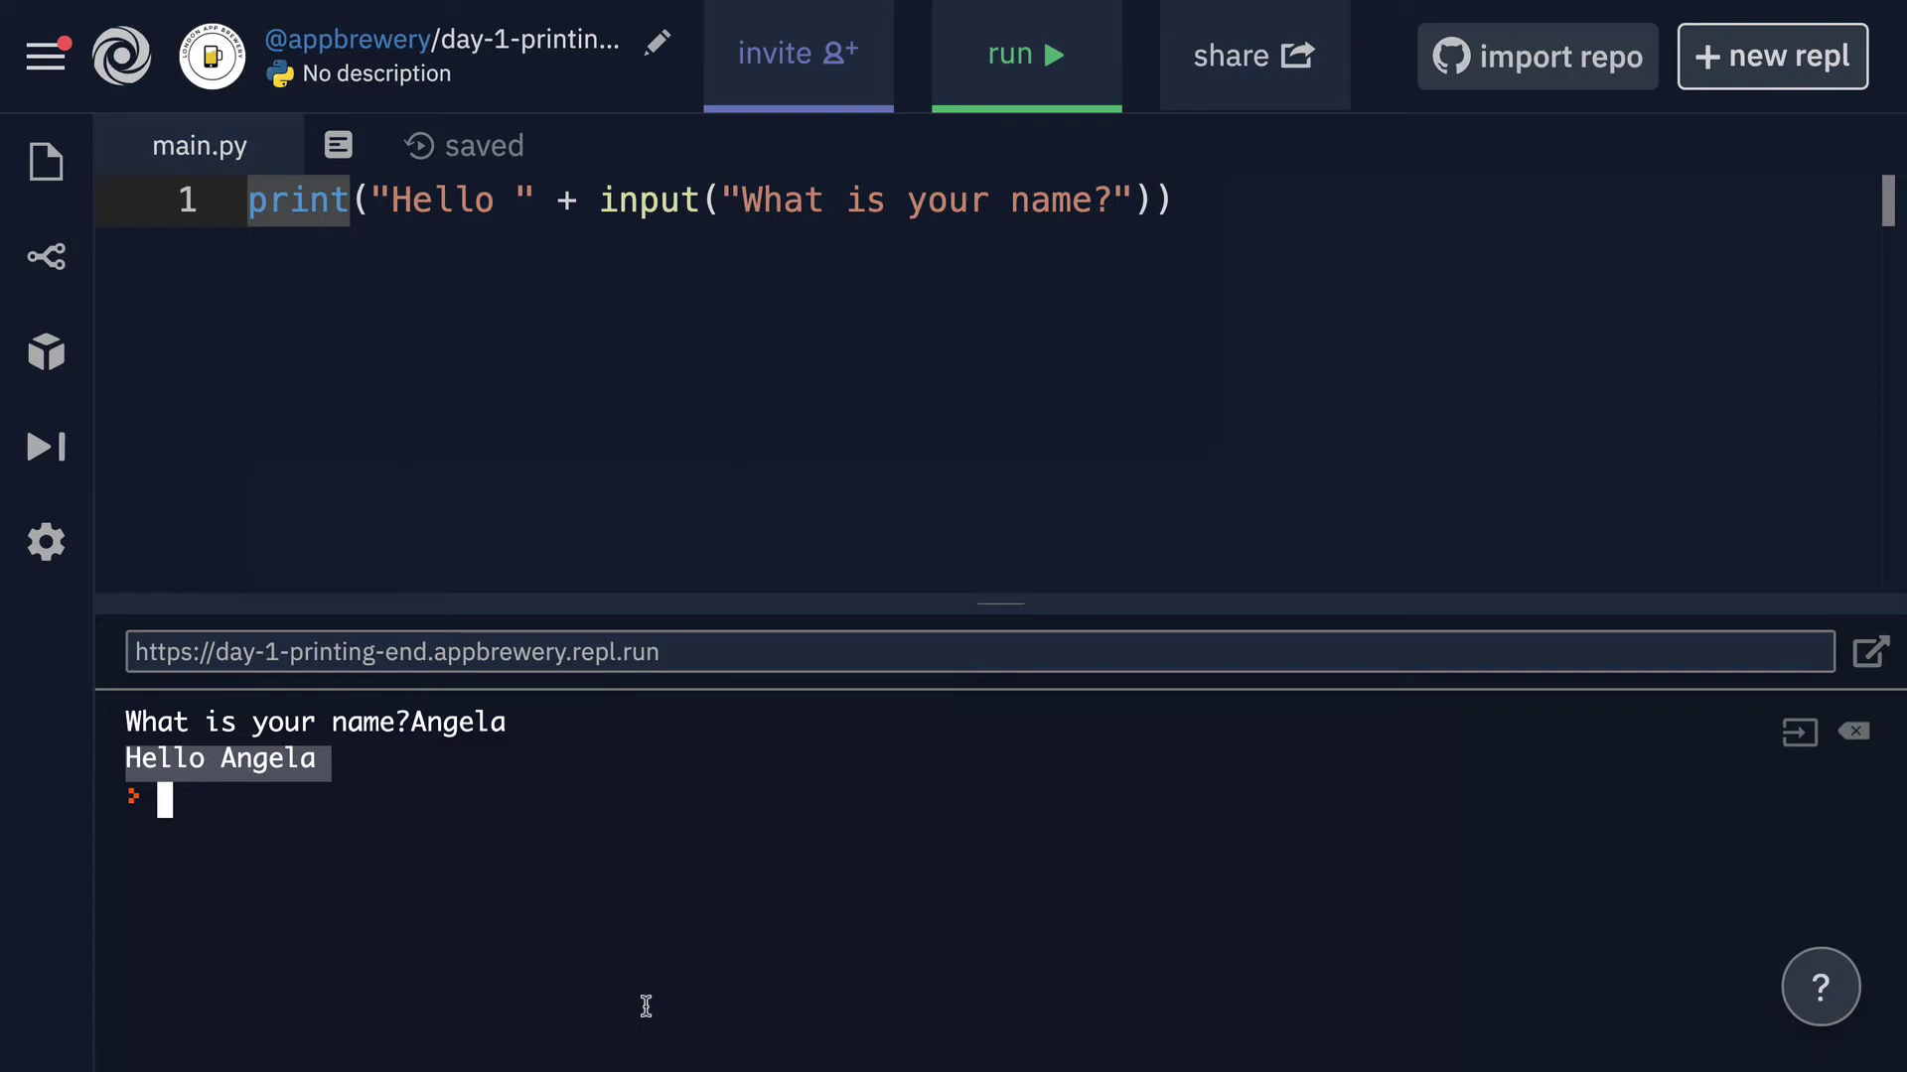
Step: Place the cursor at the start of the greeting print statement on line 1
{"action": "left_click", "coordinate": [510, 418]}
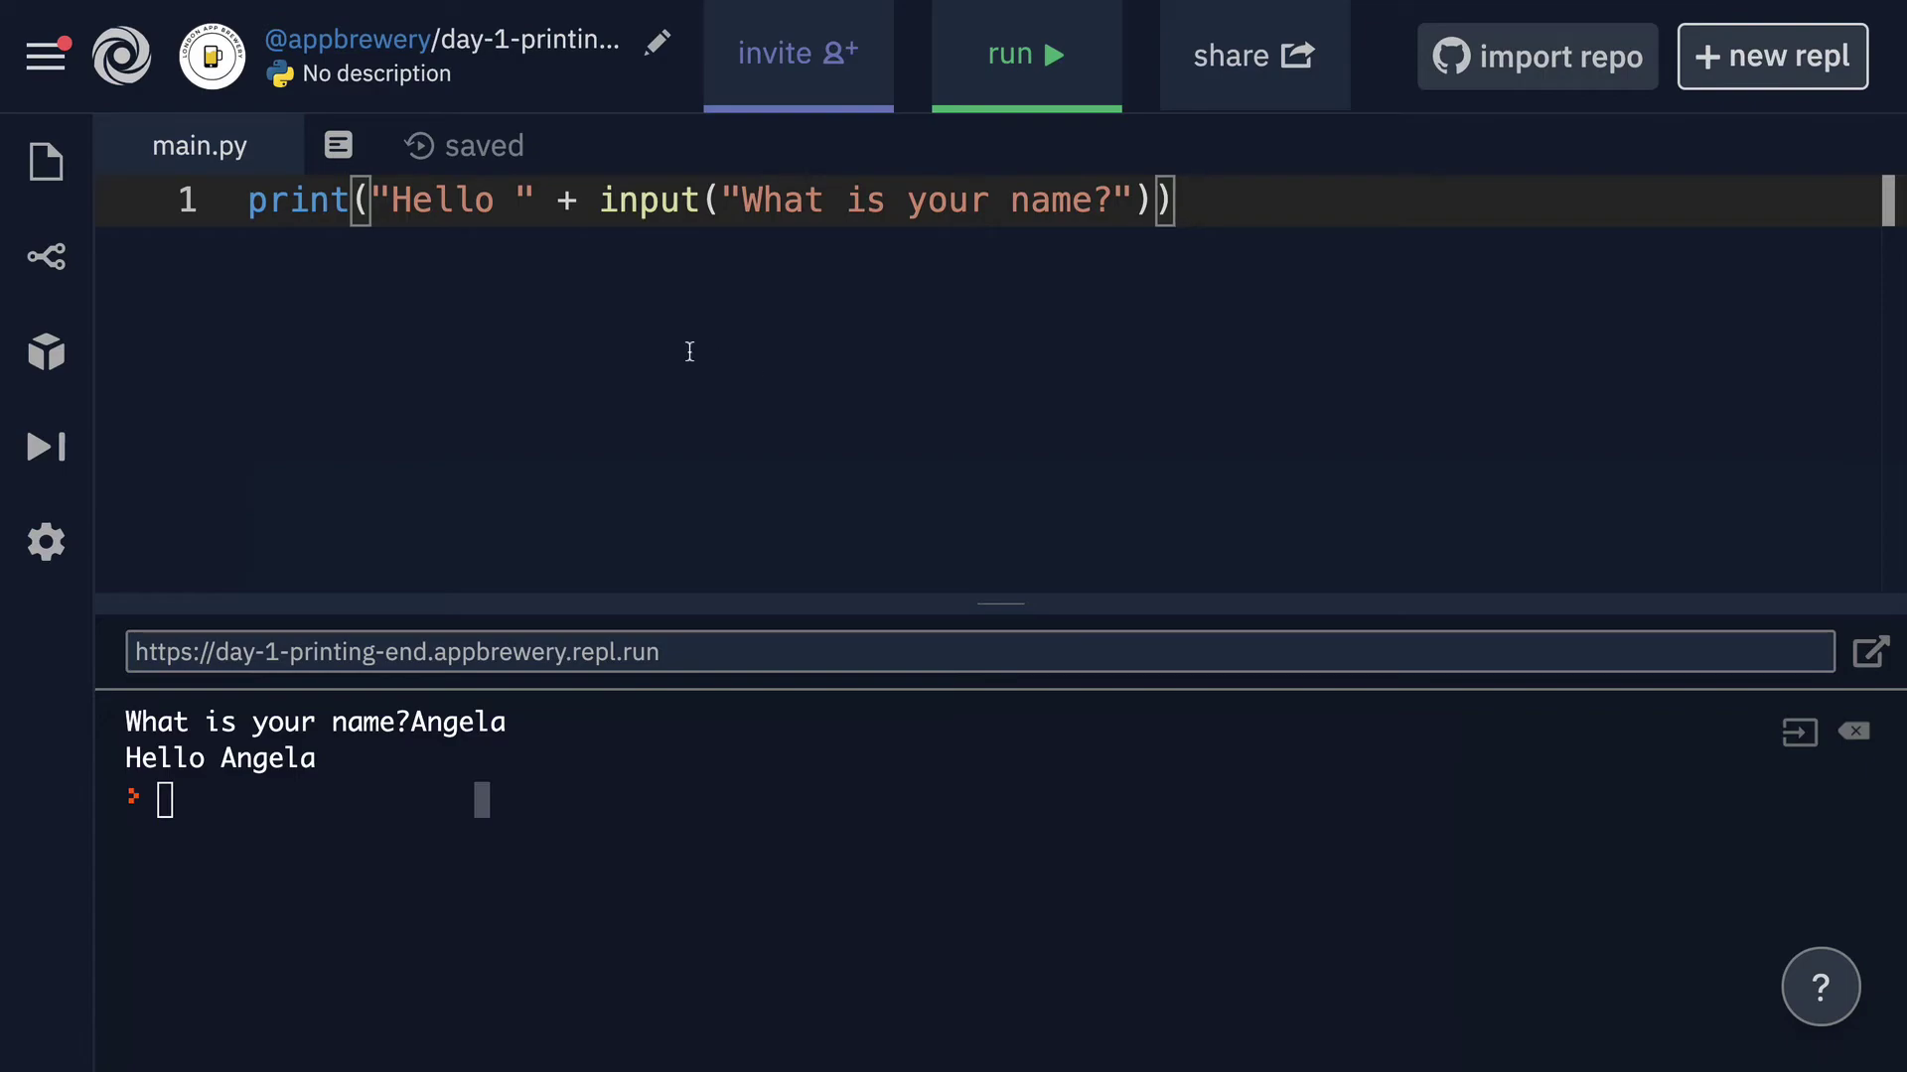
{"action": "left_click", "coordinate": [250, 206]}
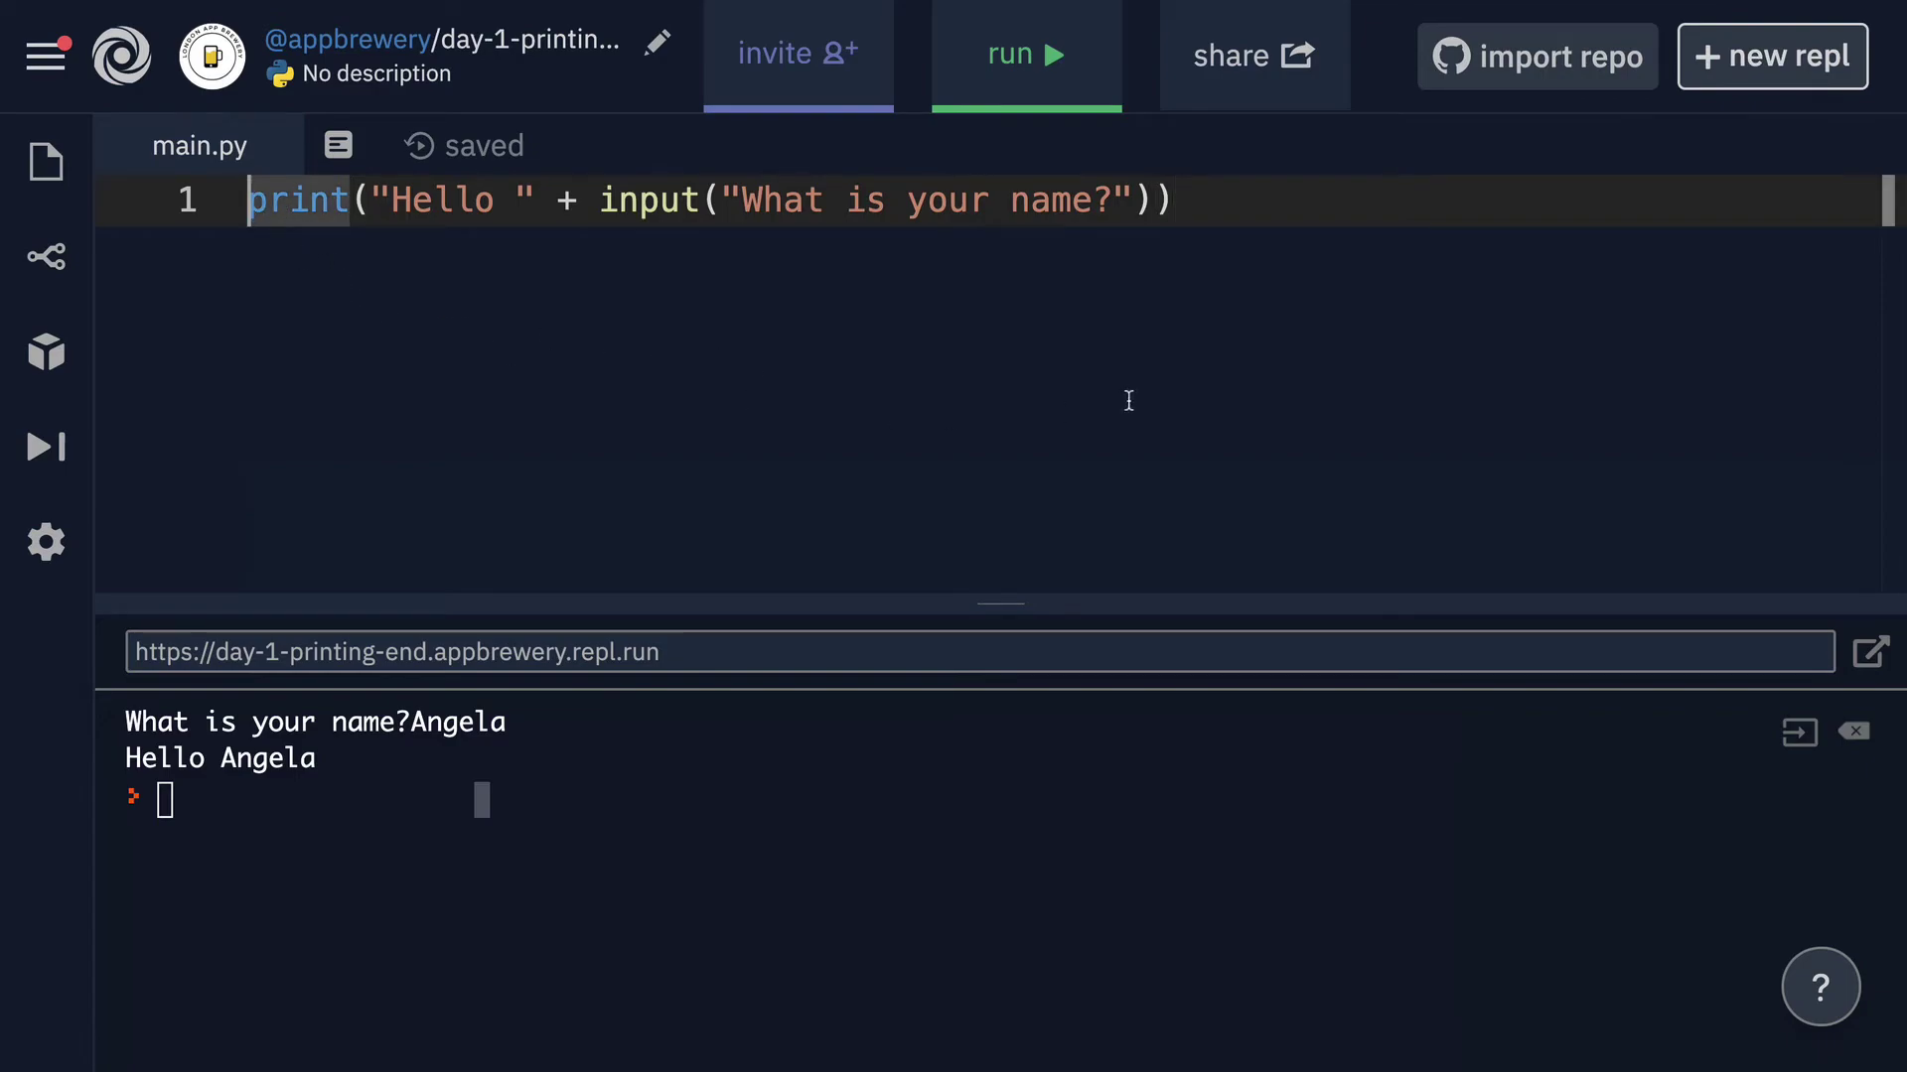
Step: Insert a blank first line, rerun the script, and trim line 1 to a bare # comment
{"action": "key", "text": "Return"}
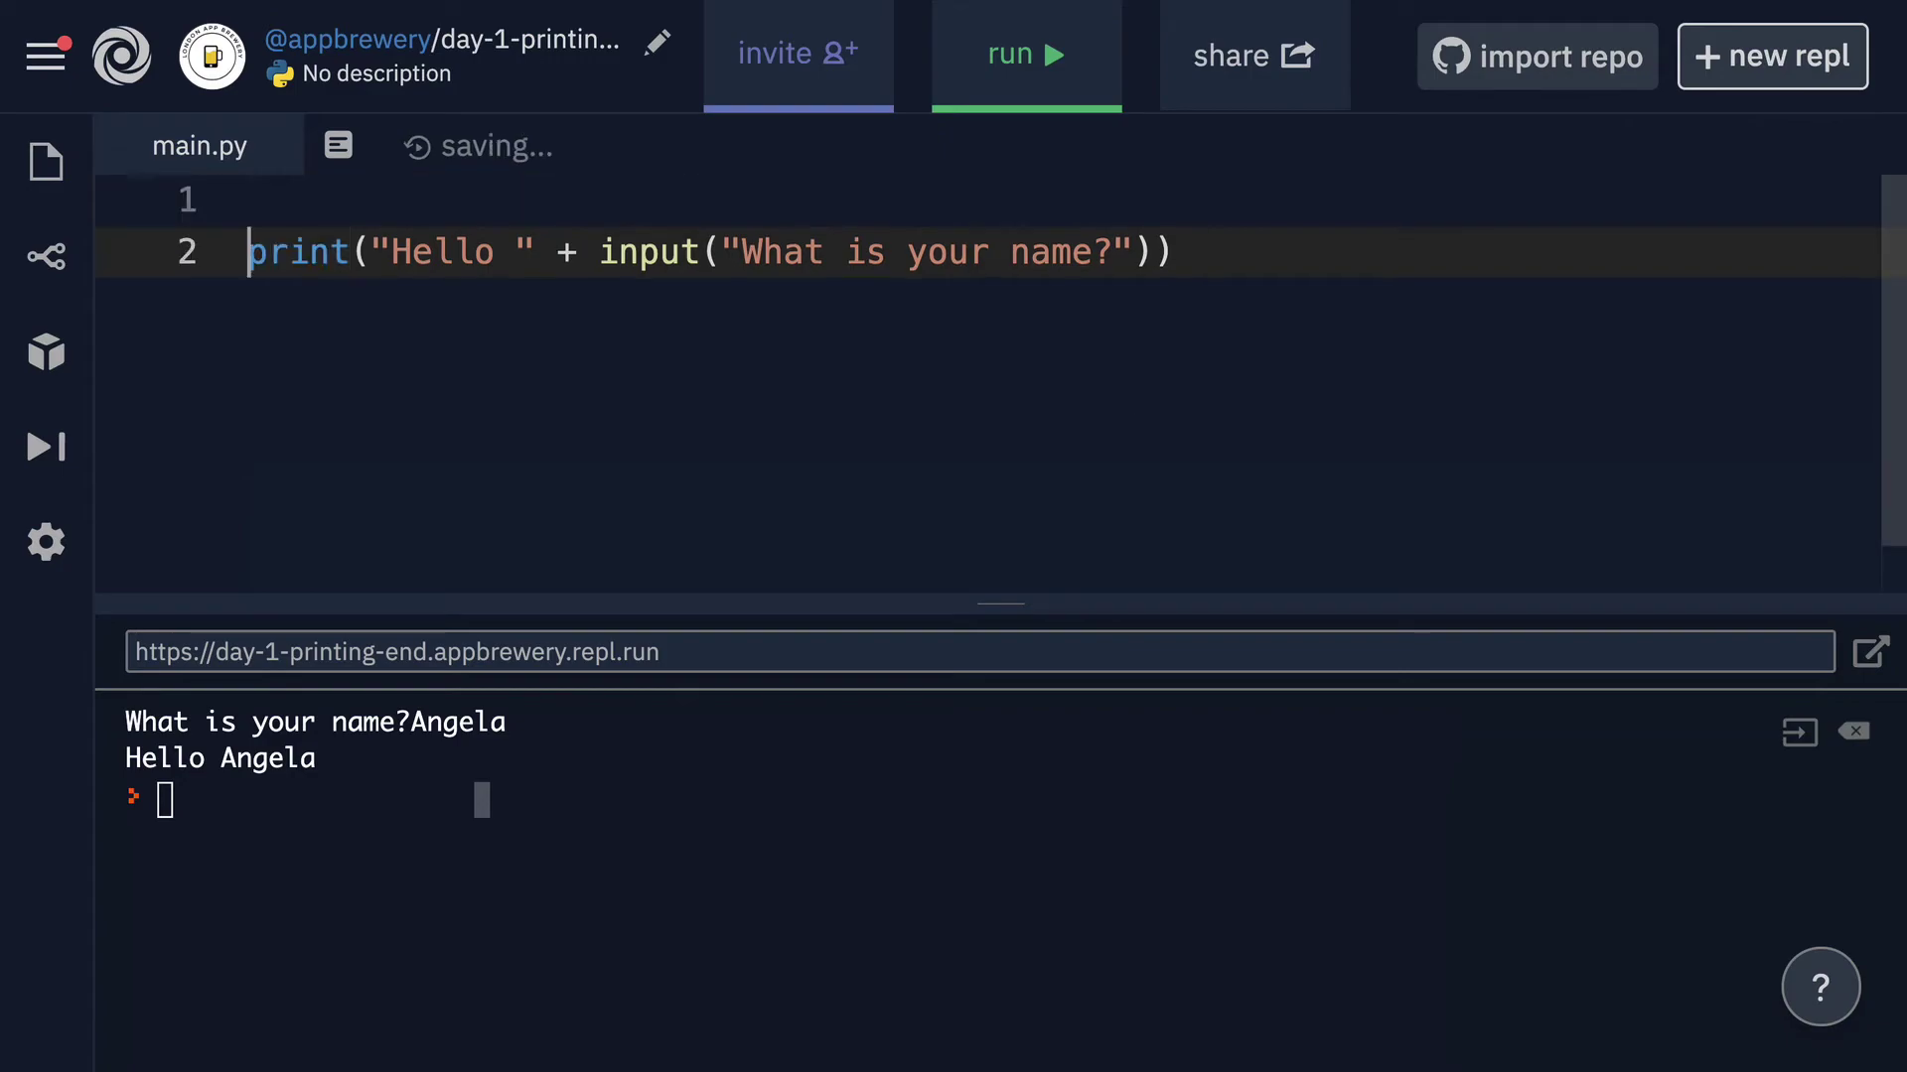
{"action": "key", "text": "Up"}
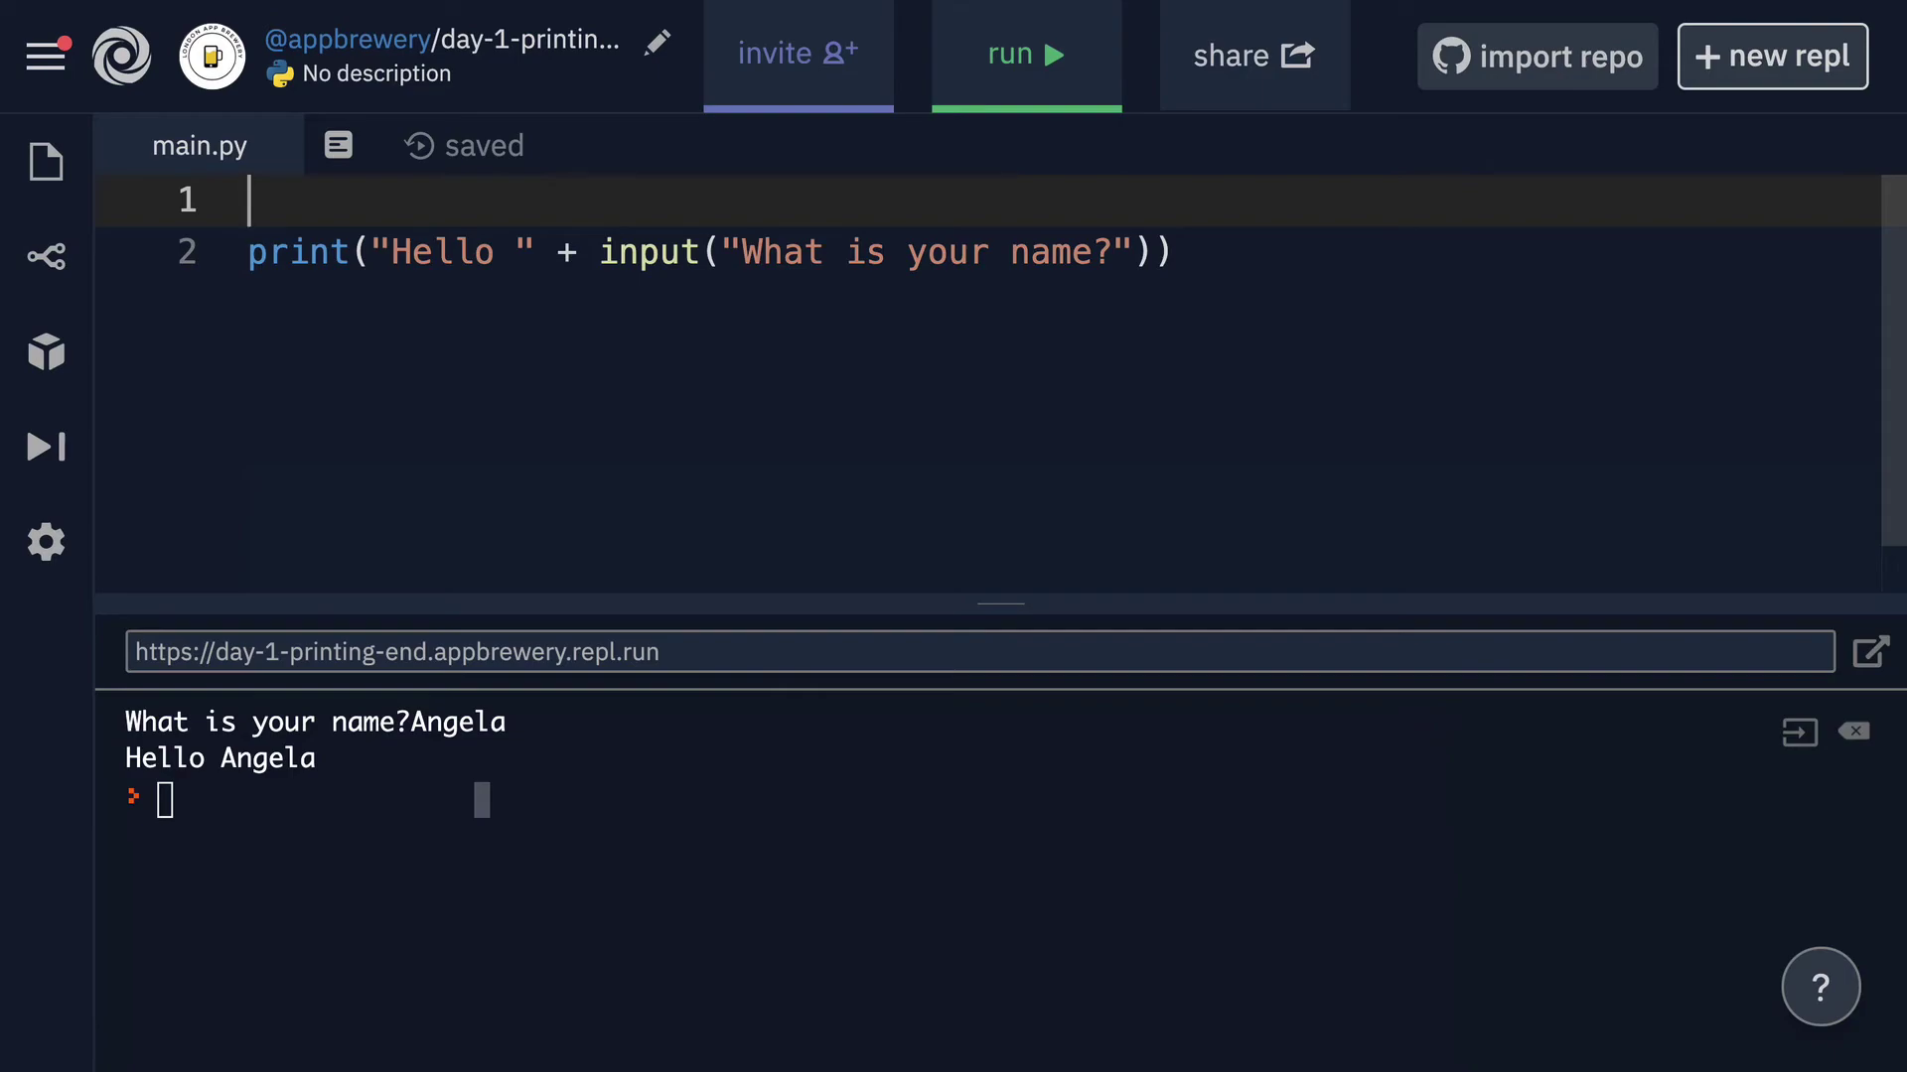
{"action": "type", "text": "#"}
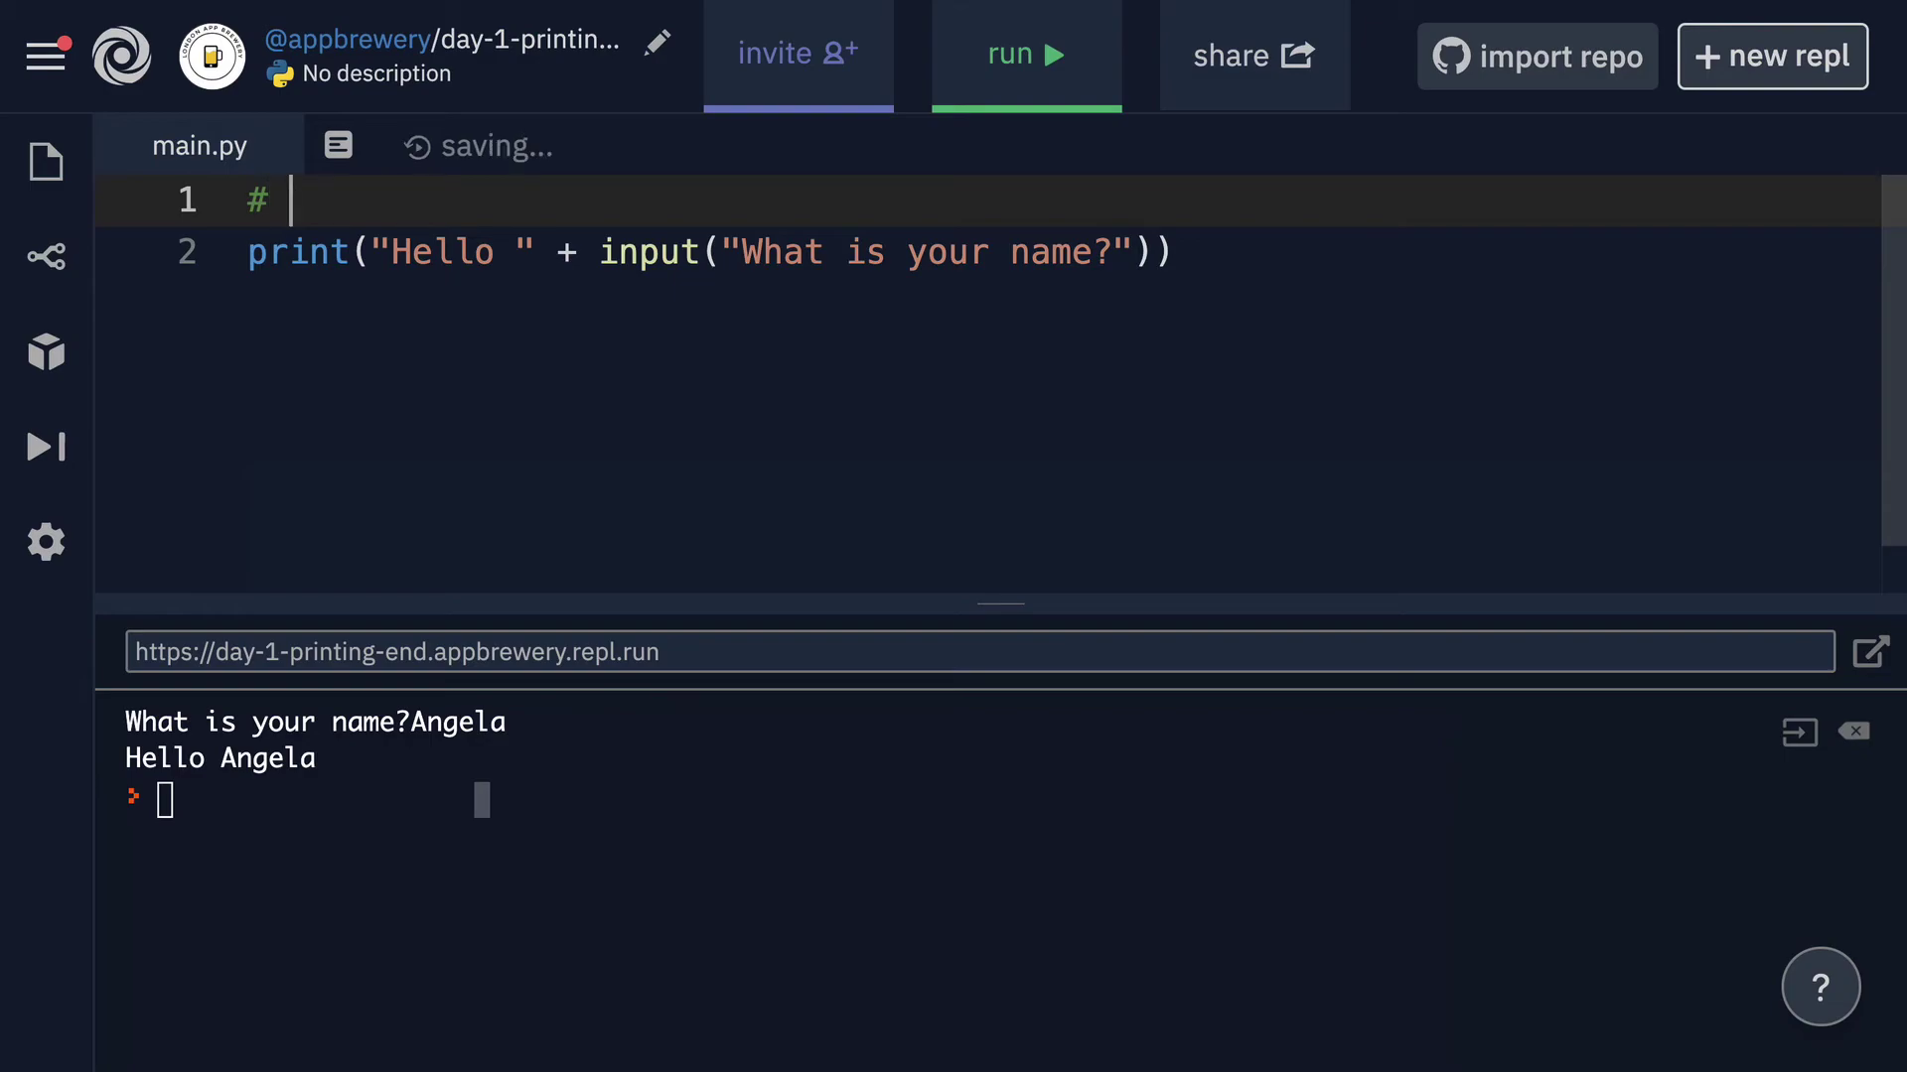
{"action": "type", "text": "print("}
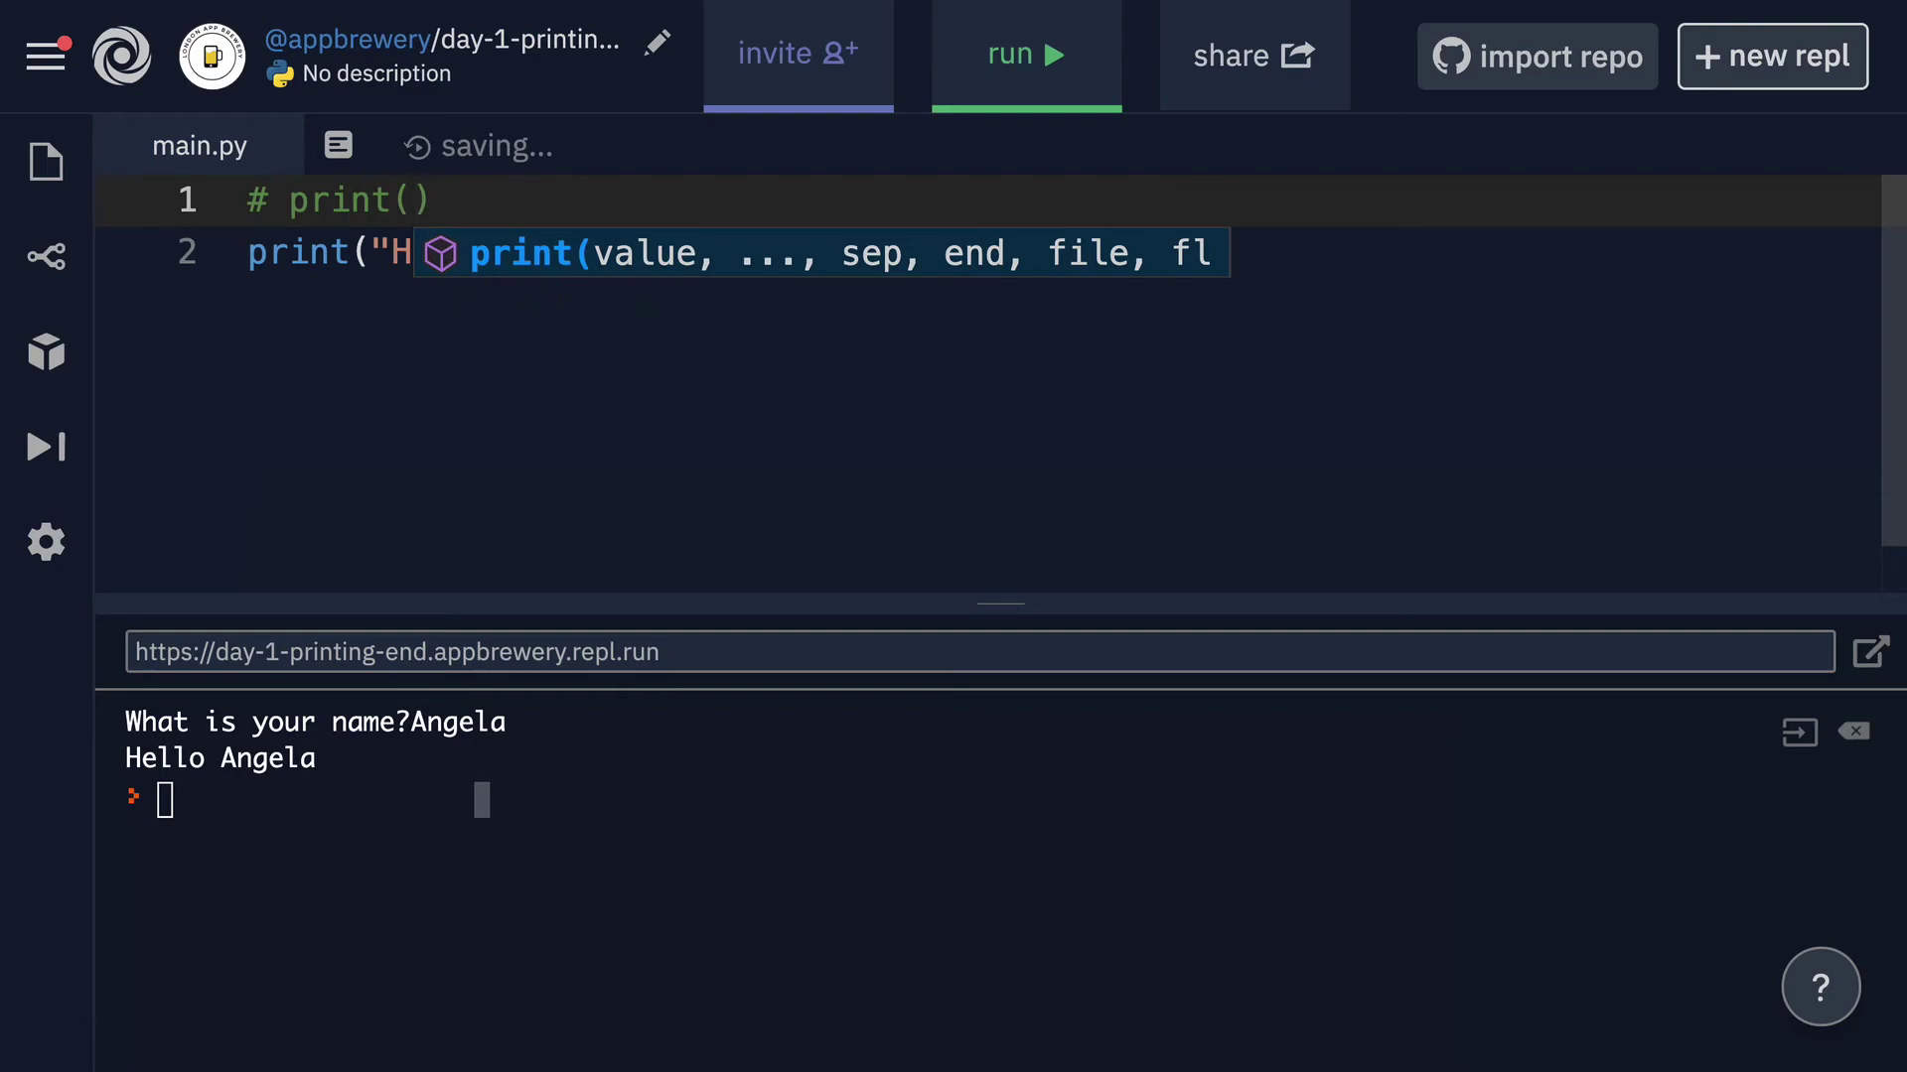
{"action": "type", "text": "\"Bye\""}
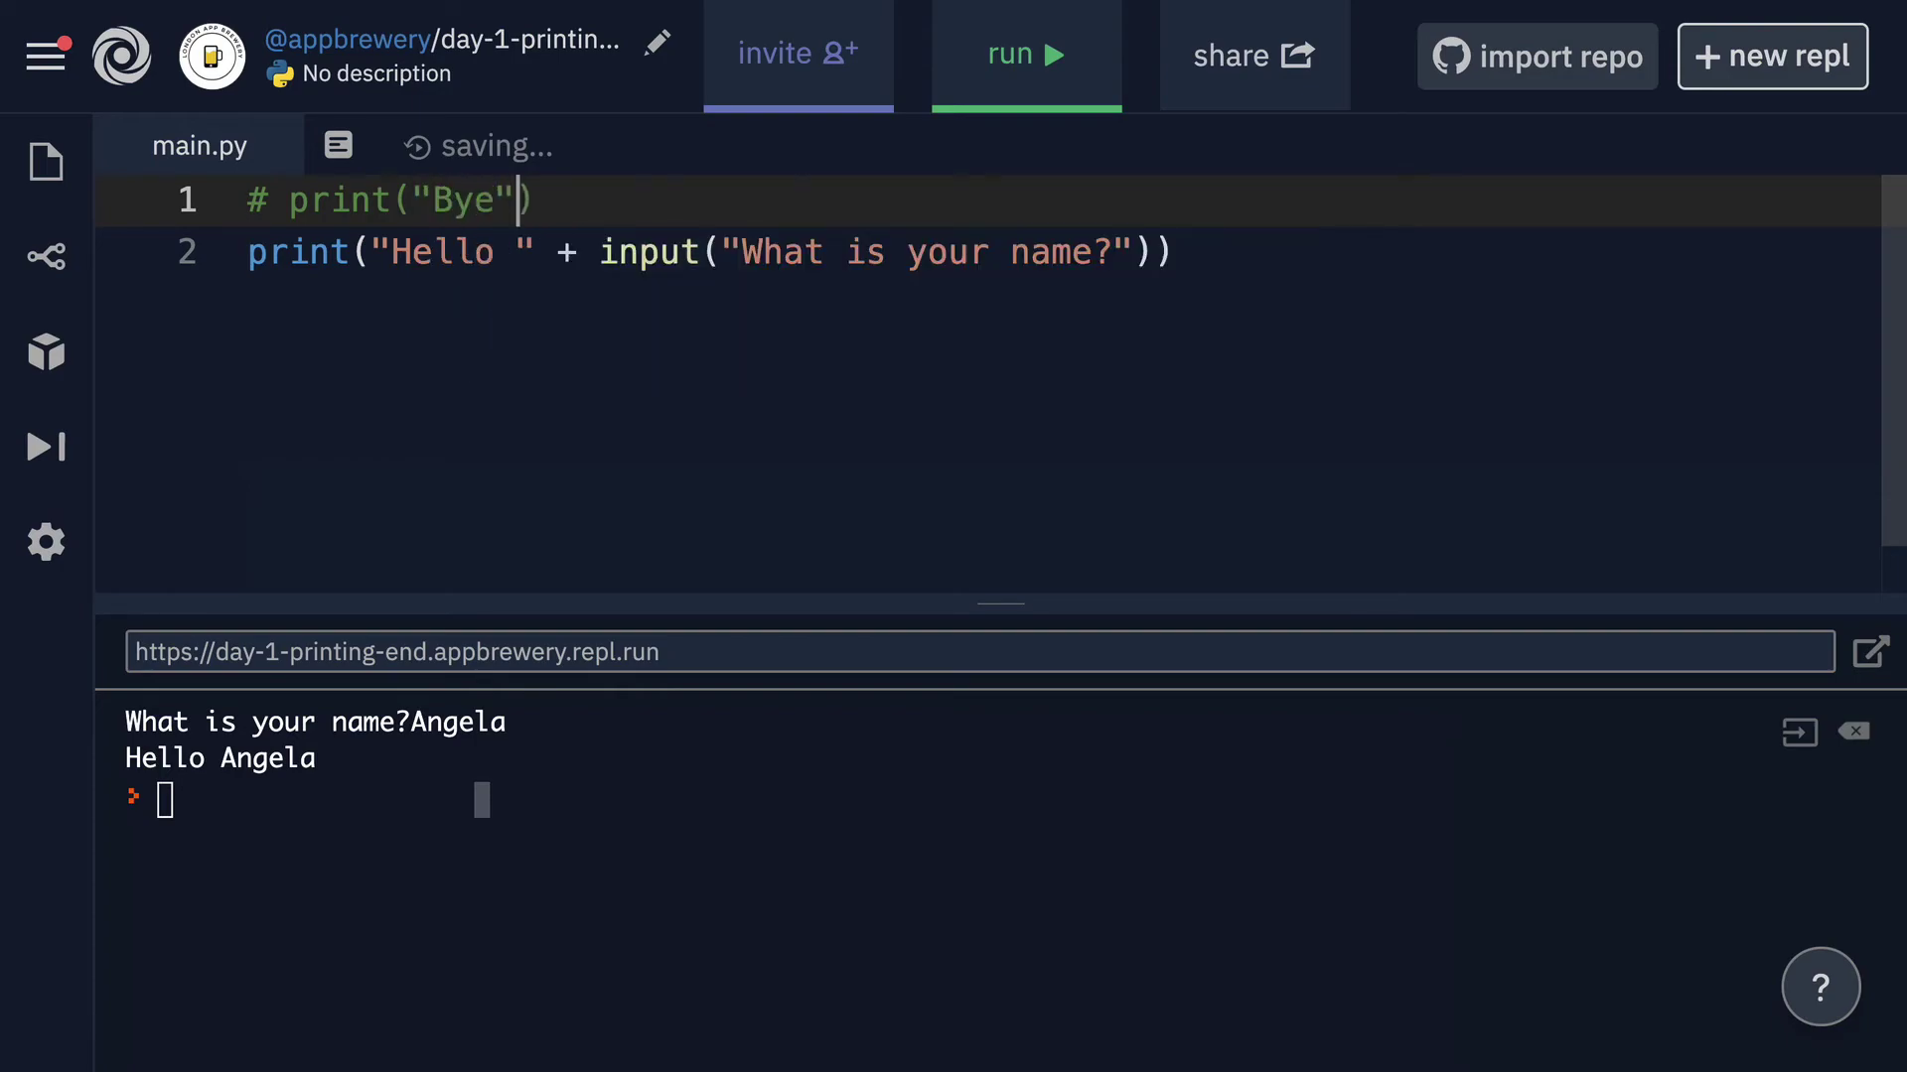
{"action": "type", "text": ")"}
{"action": "left_click", "coordinate": [1024, 56]}
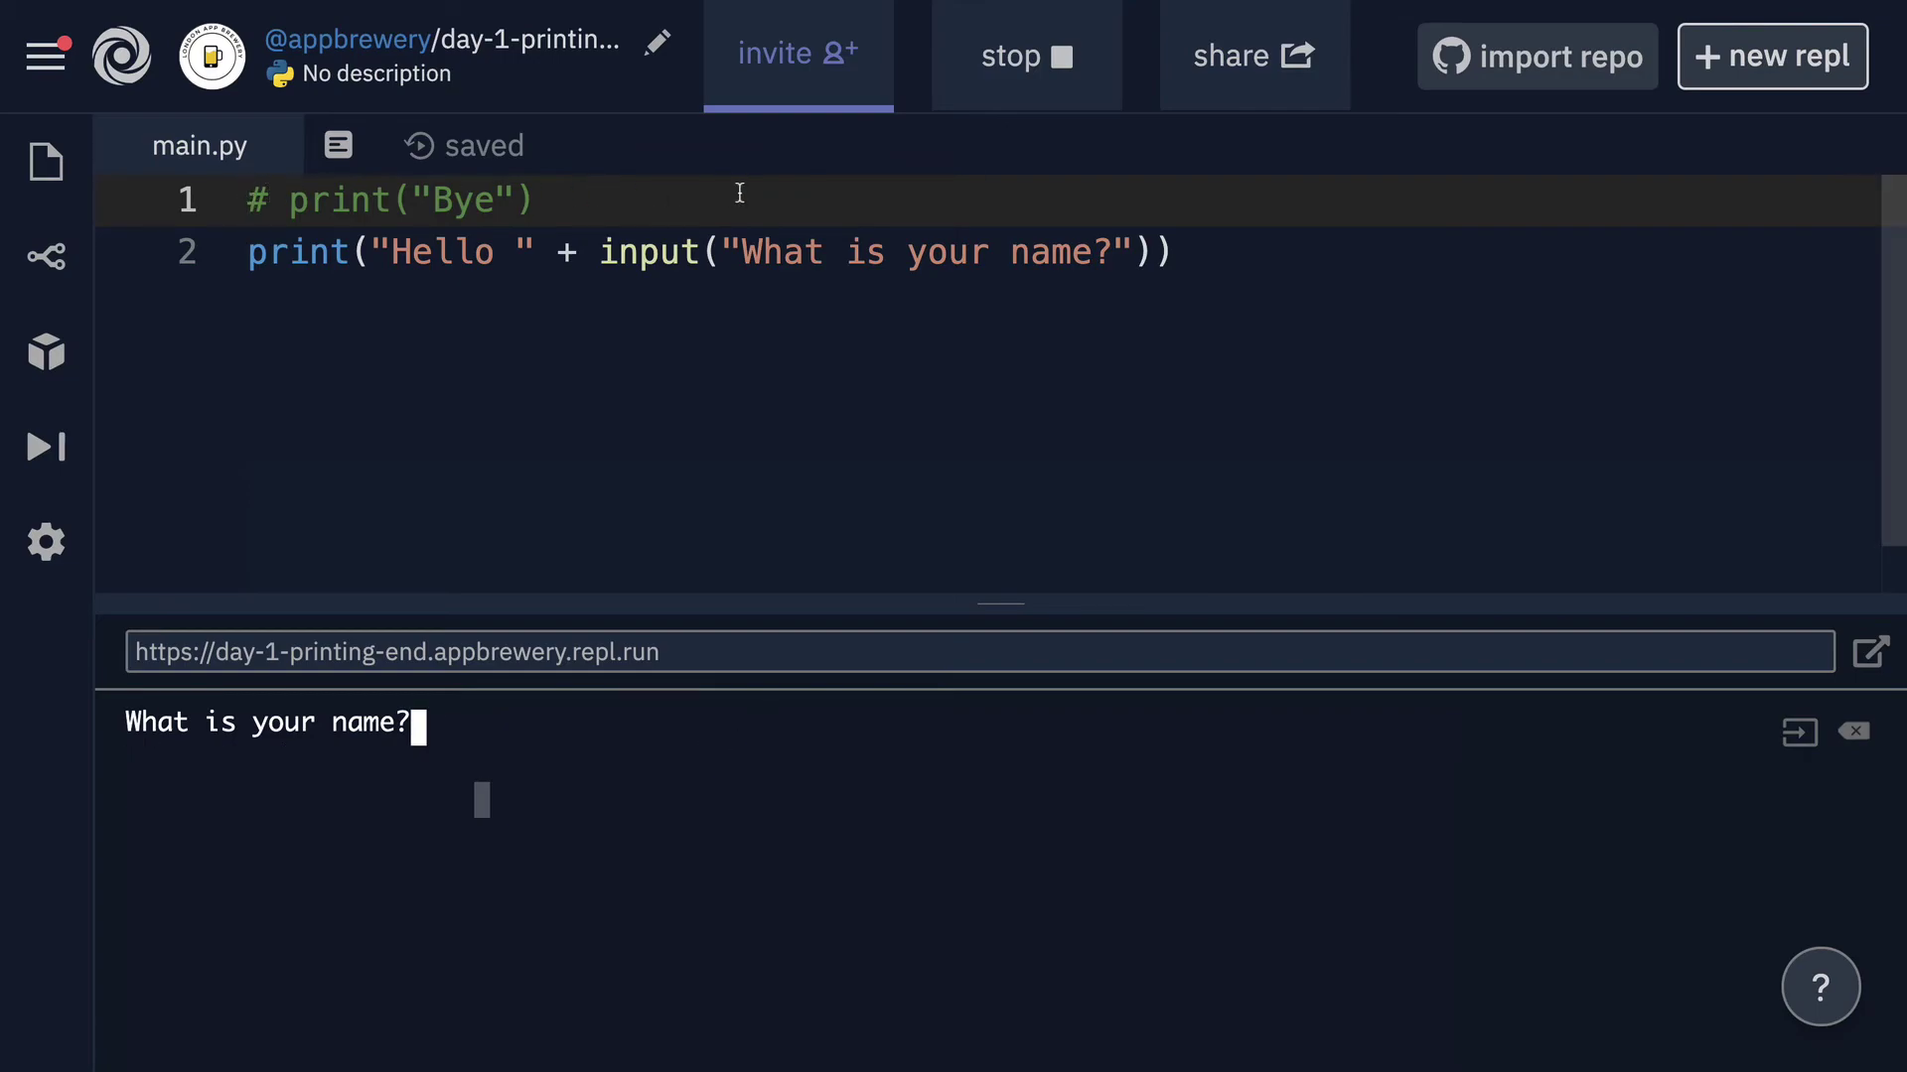
{"action": "left_click", "coordinate": [623, 206]}
{"action": "key", "text": "BackSpace"}
{"action": "key", "text": "BackSpace"}
{"action": "key", "text": "BackSpace"}
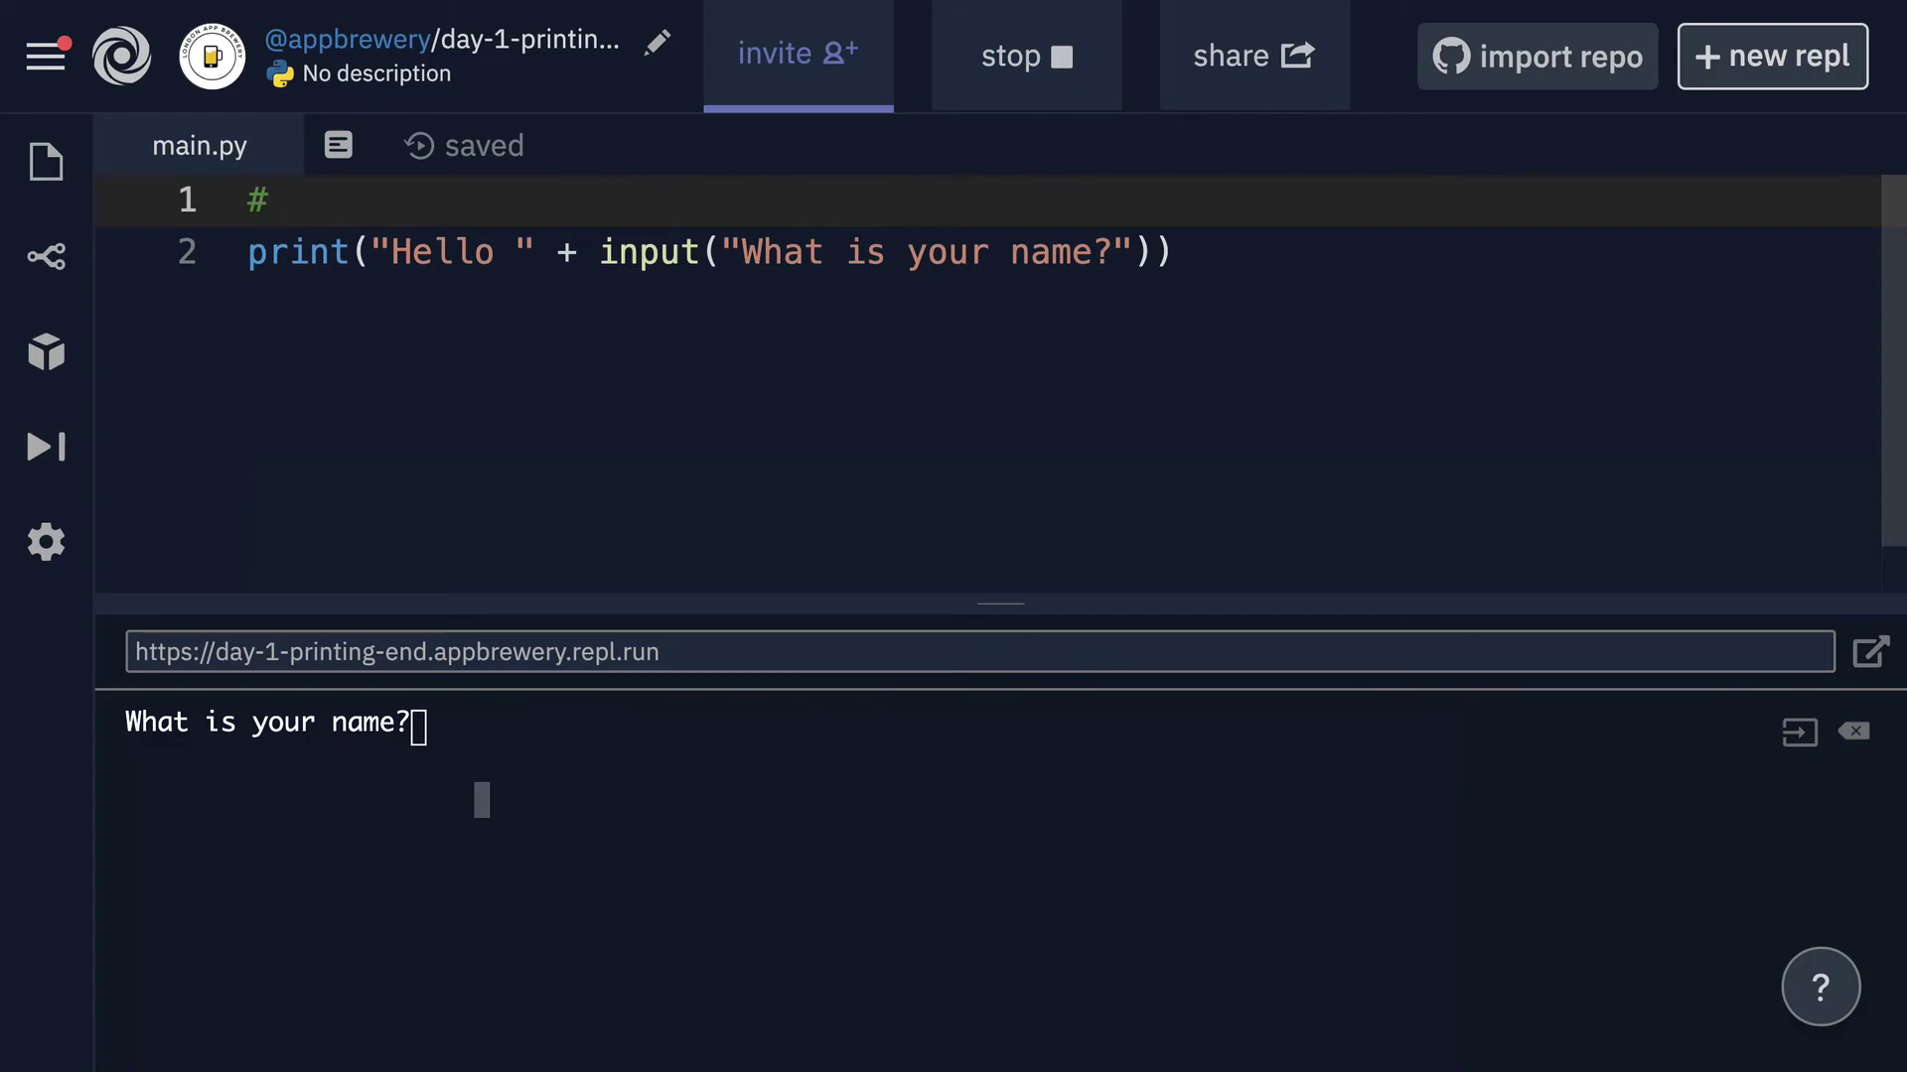
{"action": "type", "text": " input() will get user input"}
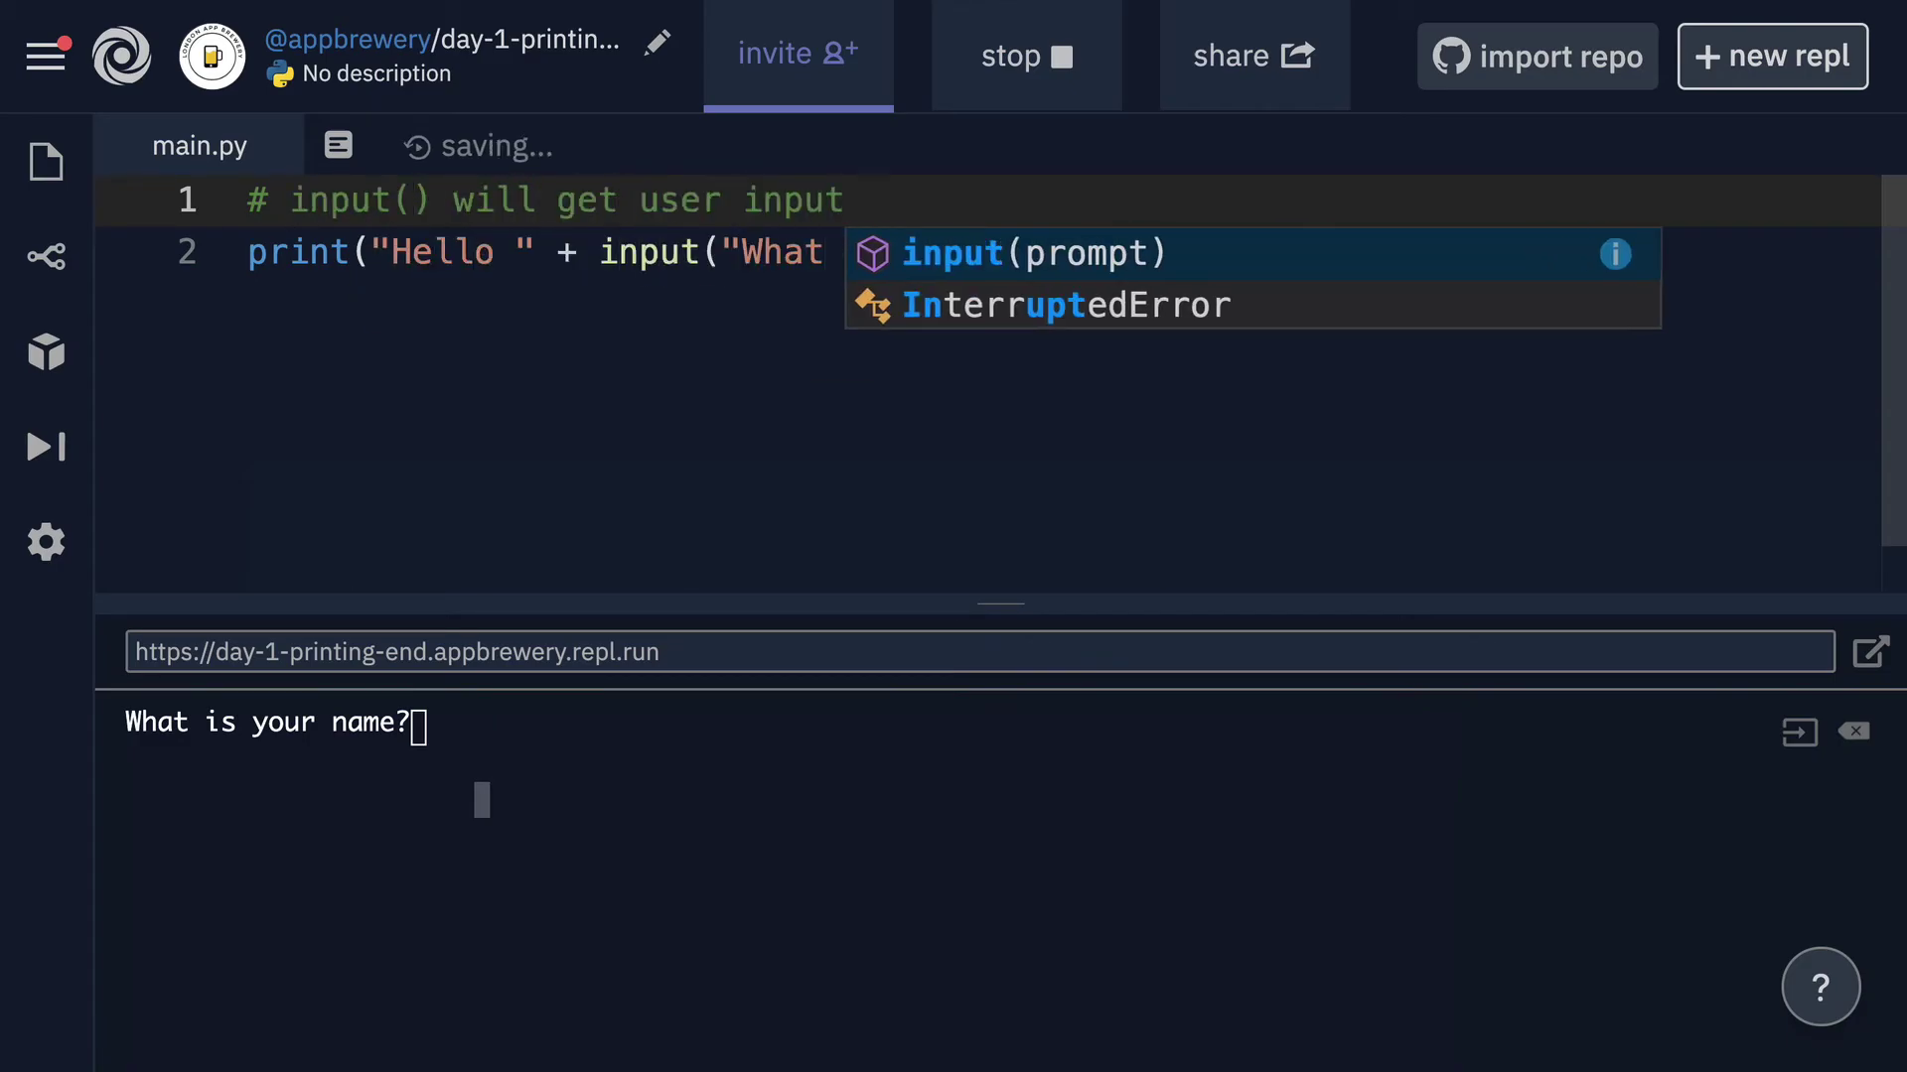
{"action": "type", "text": " in console"}
Step: Add the second comment line on input() and print(), then select the print line and both comments
{"action": "key", "text": "Return"}
{"action": "type", "text": "# Then print() will print the word "}
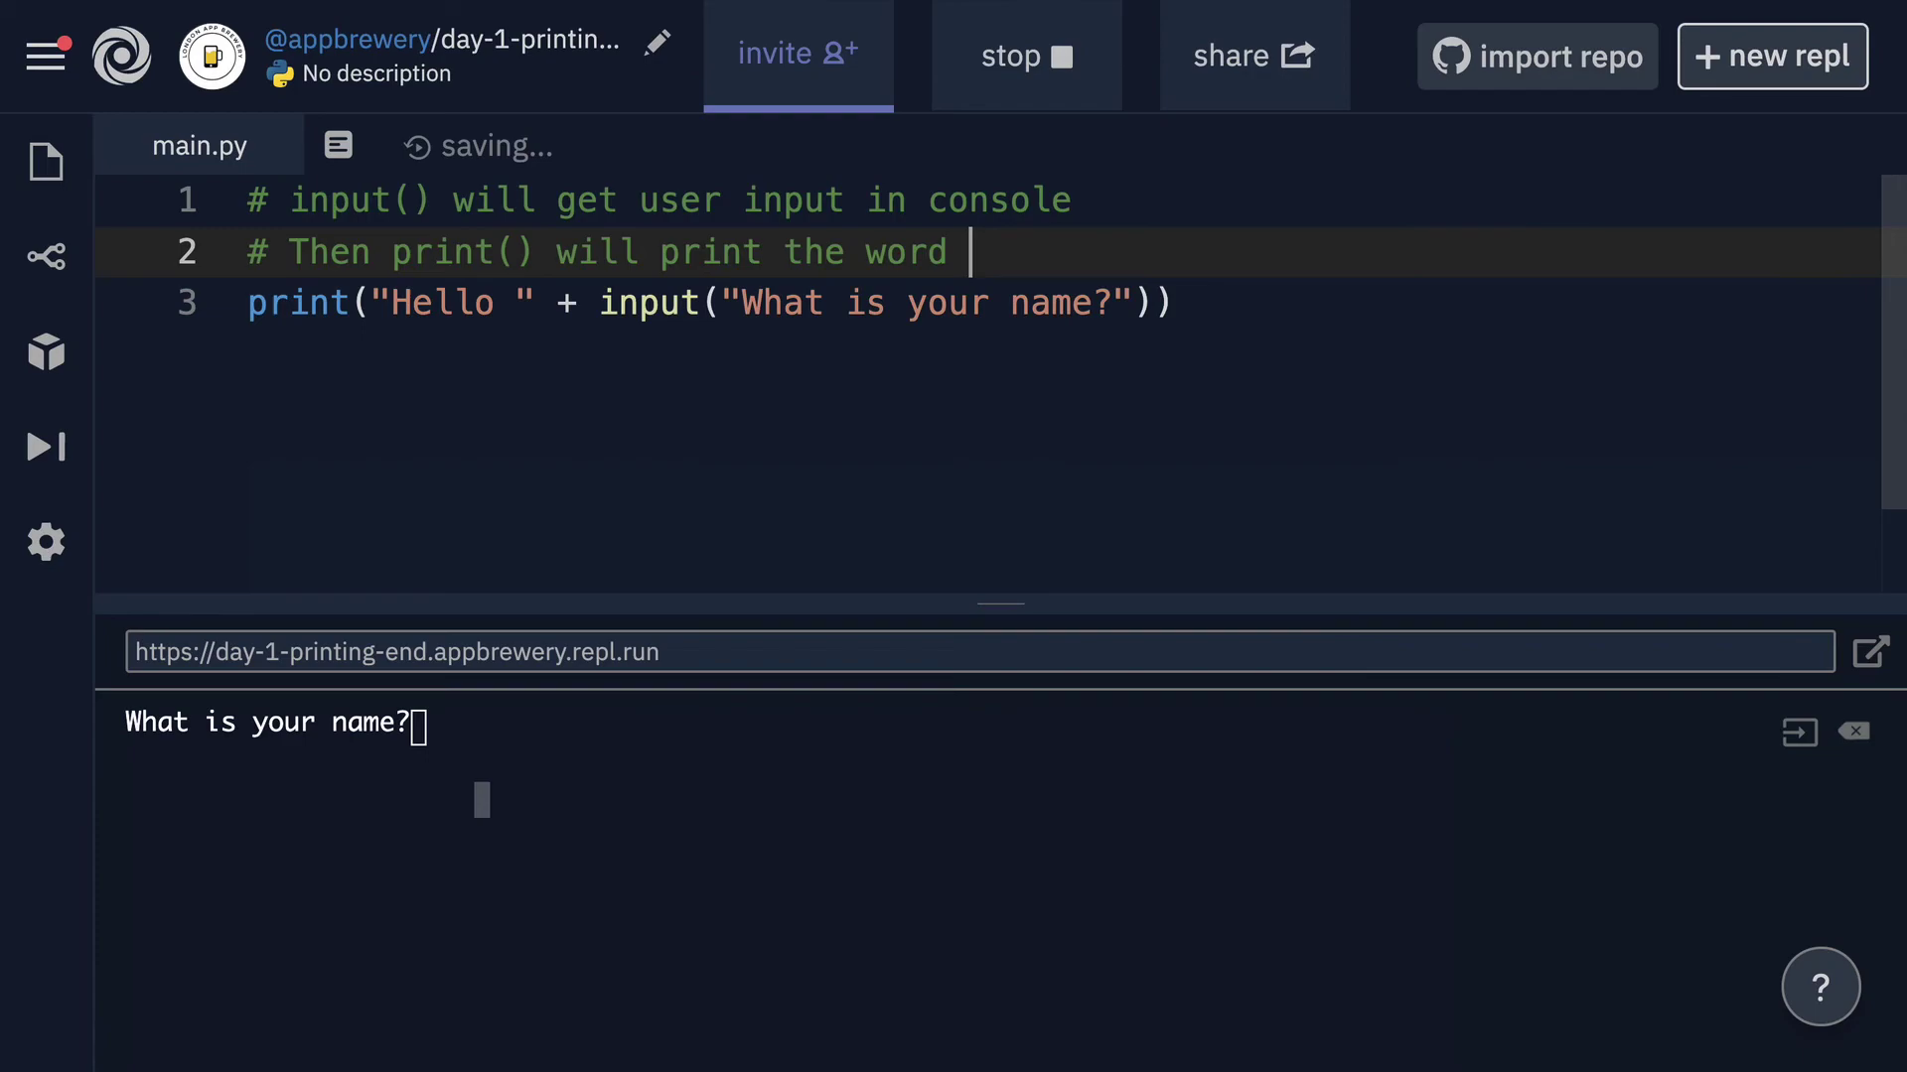
{"action": "type", "text": "\"Hello\" and the user input"}
{"action": "left_click", "coordinate": [832, 511]}
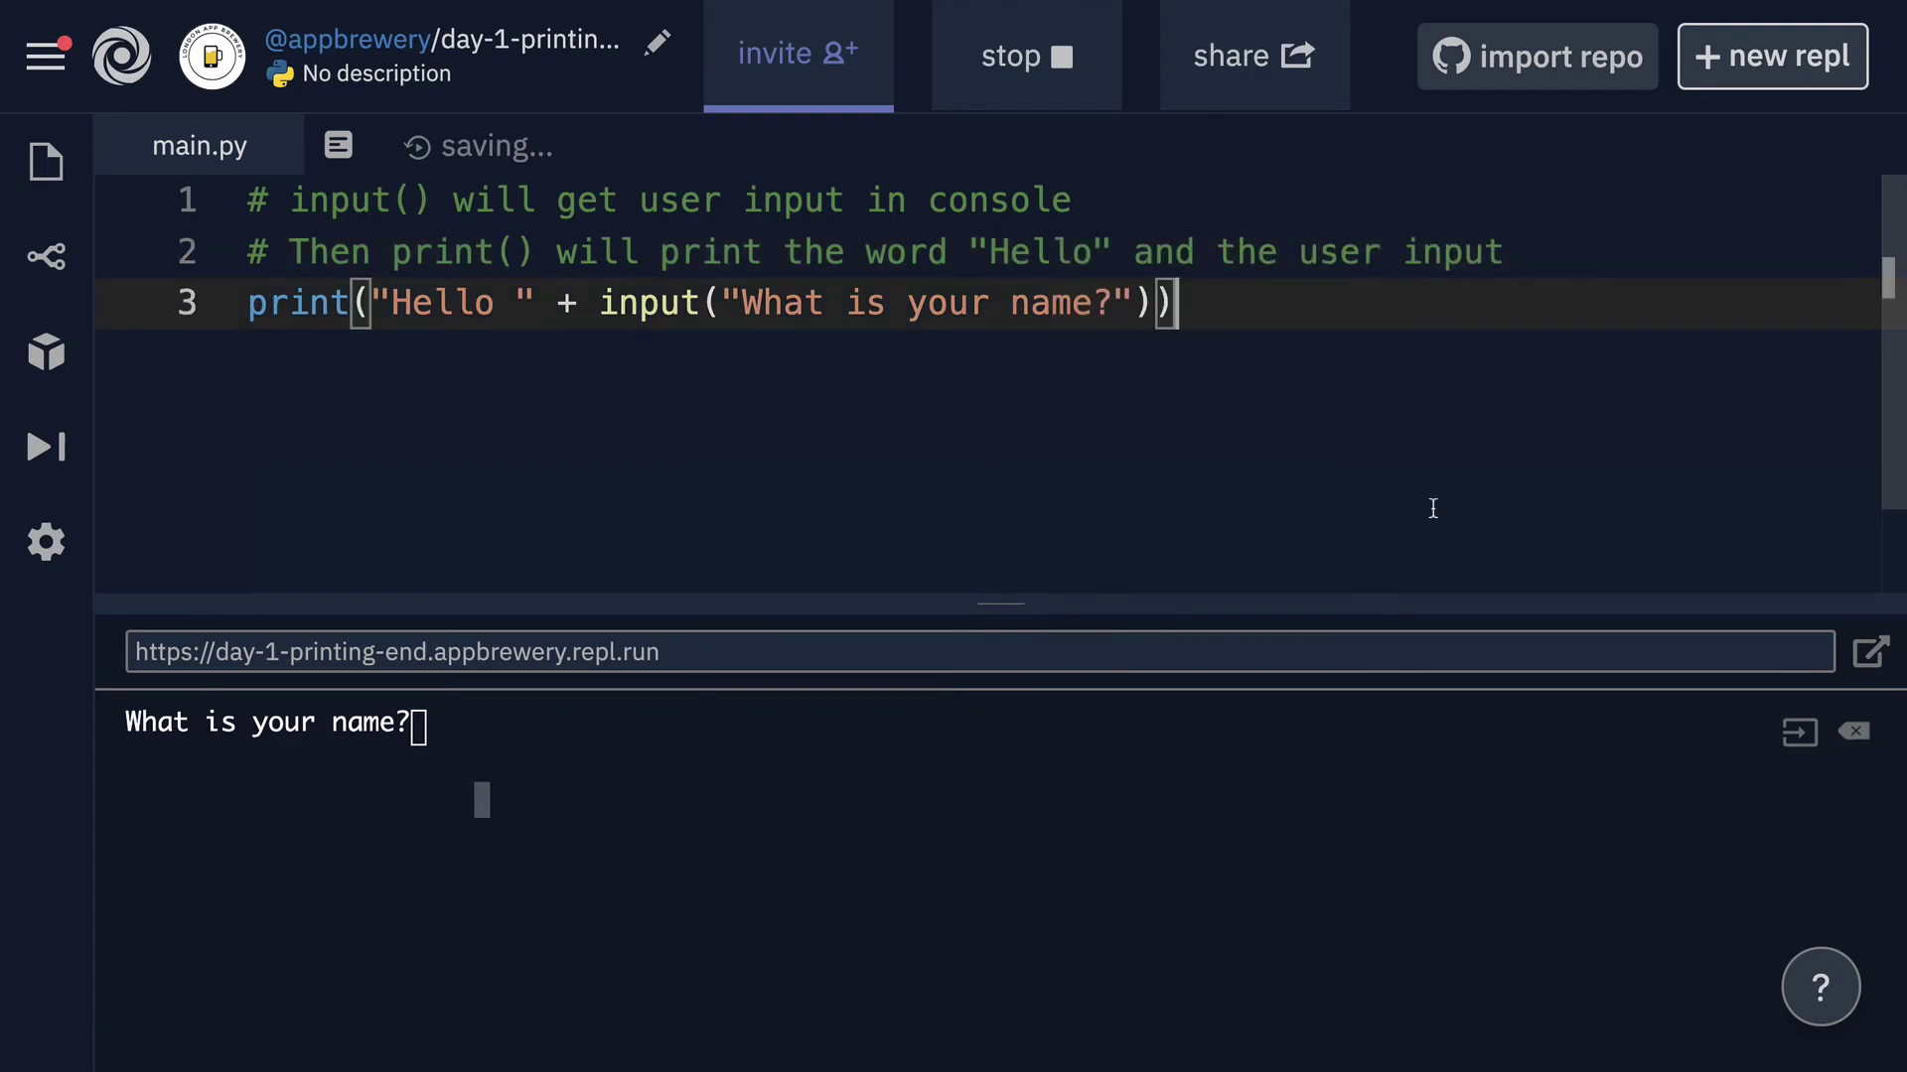
{"action": "left_click_drag", "start_coordinate": [1245, 302], "coordinate": [248, 303]}
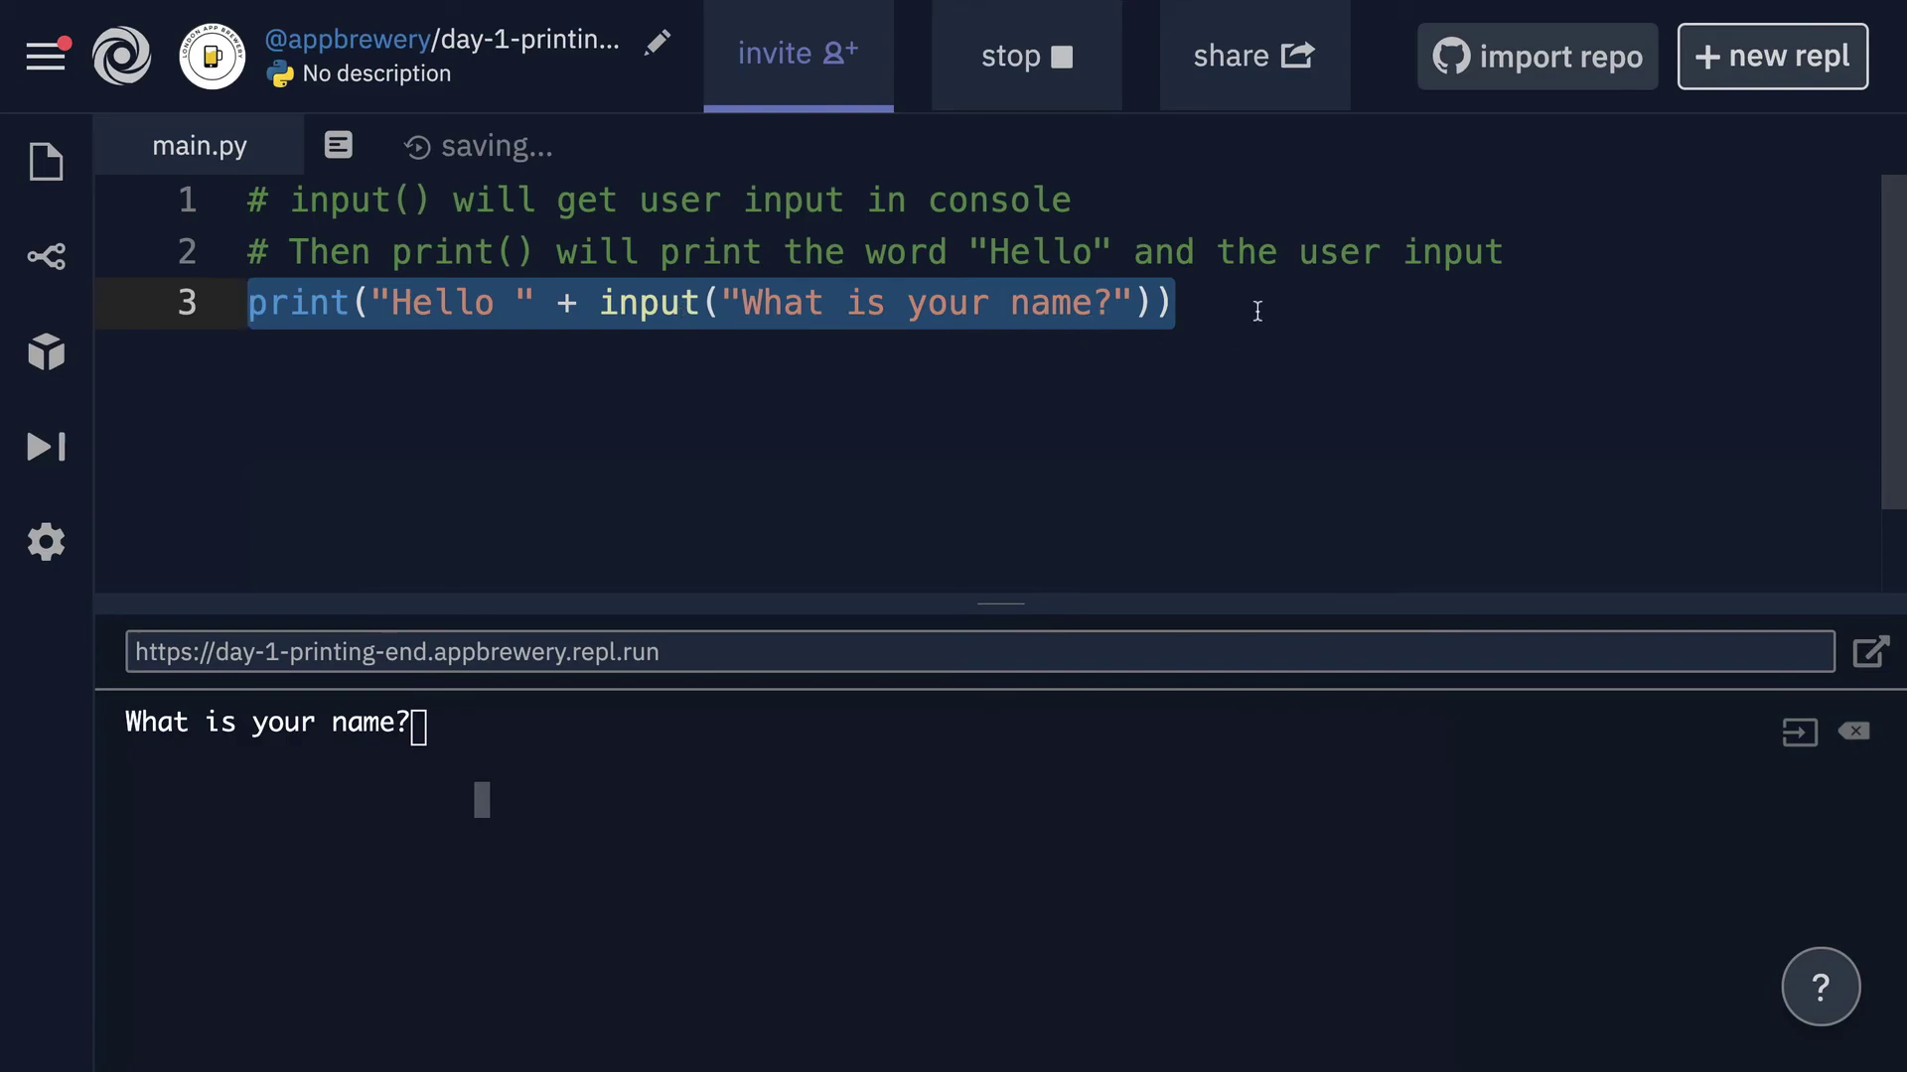
{"action": "left_click_drag", "start_coordinate": [1601, 255], "coordinate": [249, 200]}
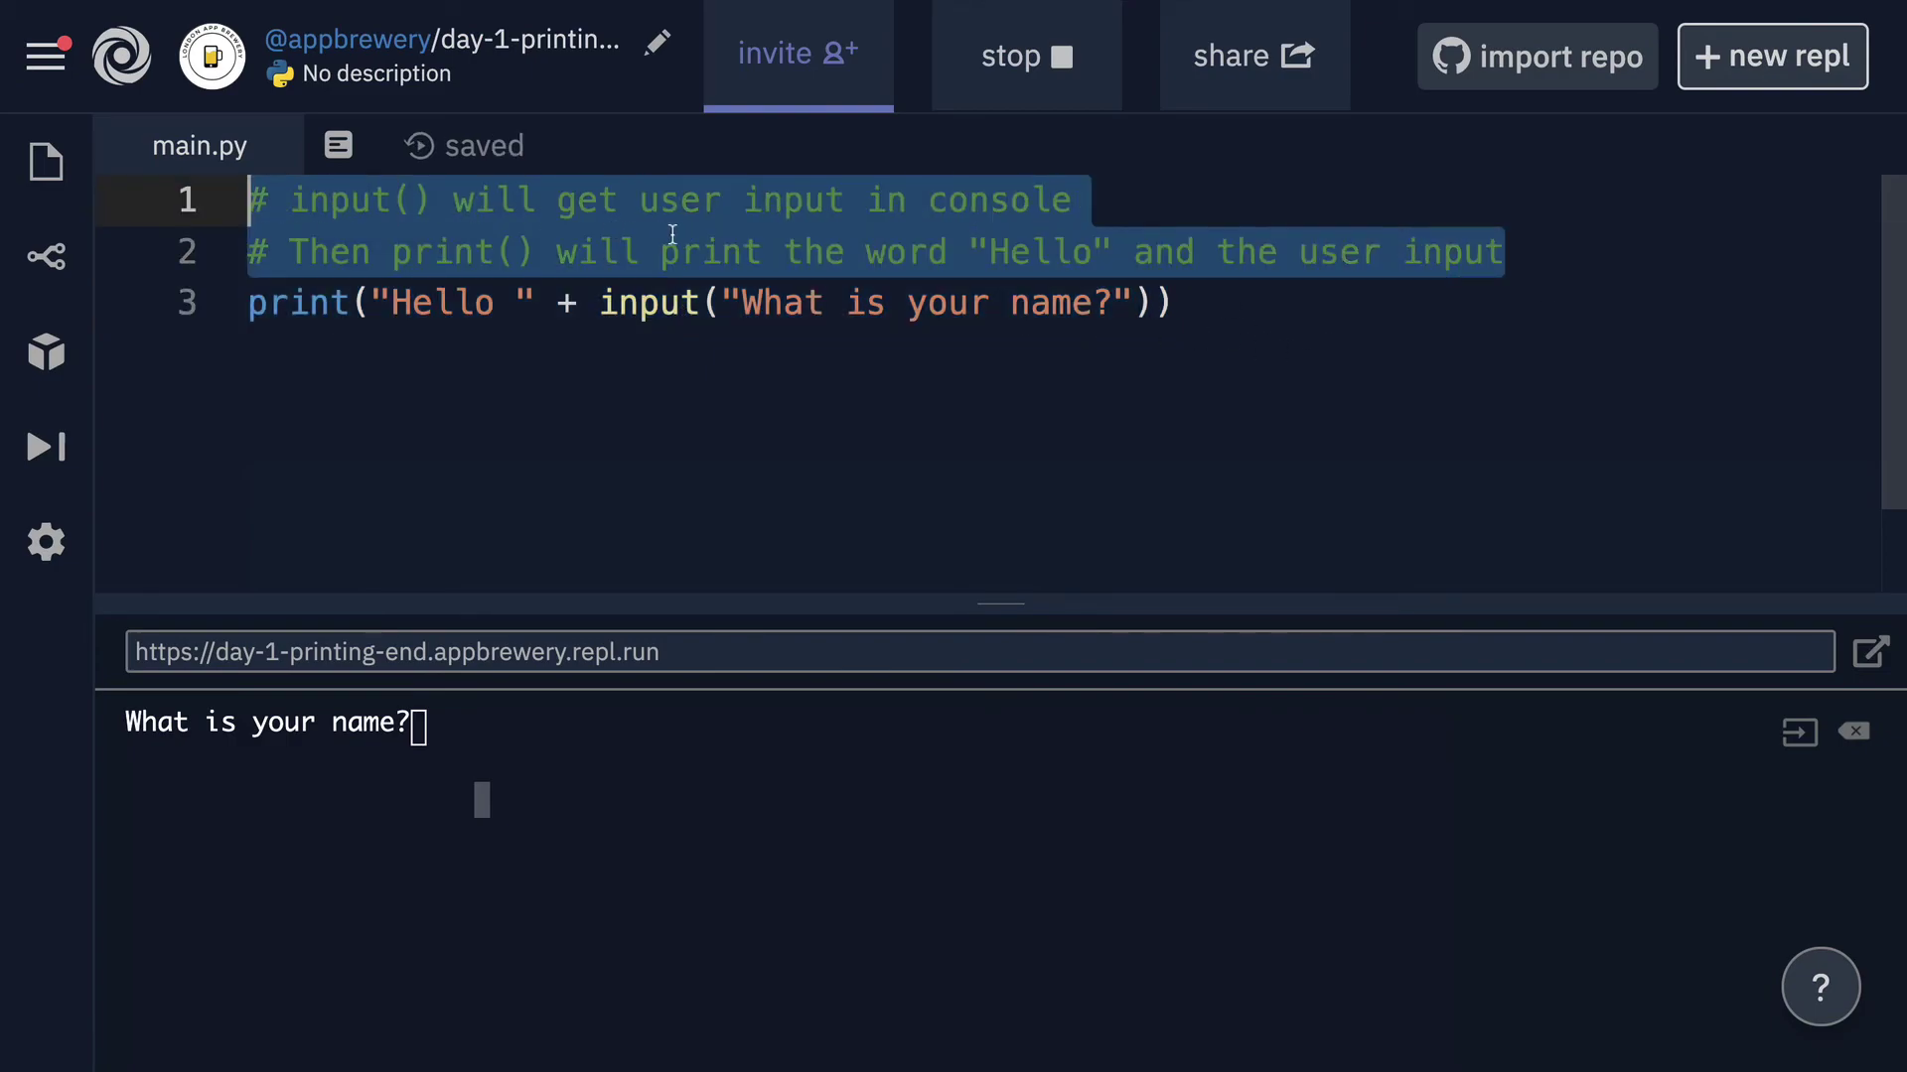
{"action": "left_click", "coordinate": [1283, 301]}
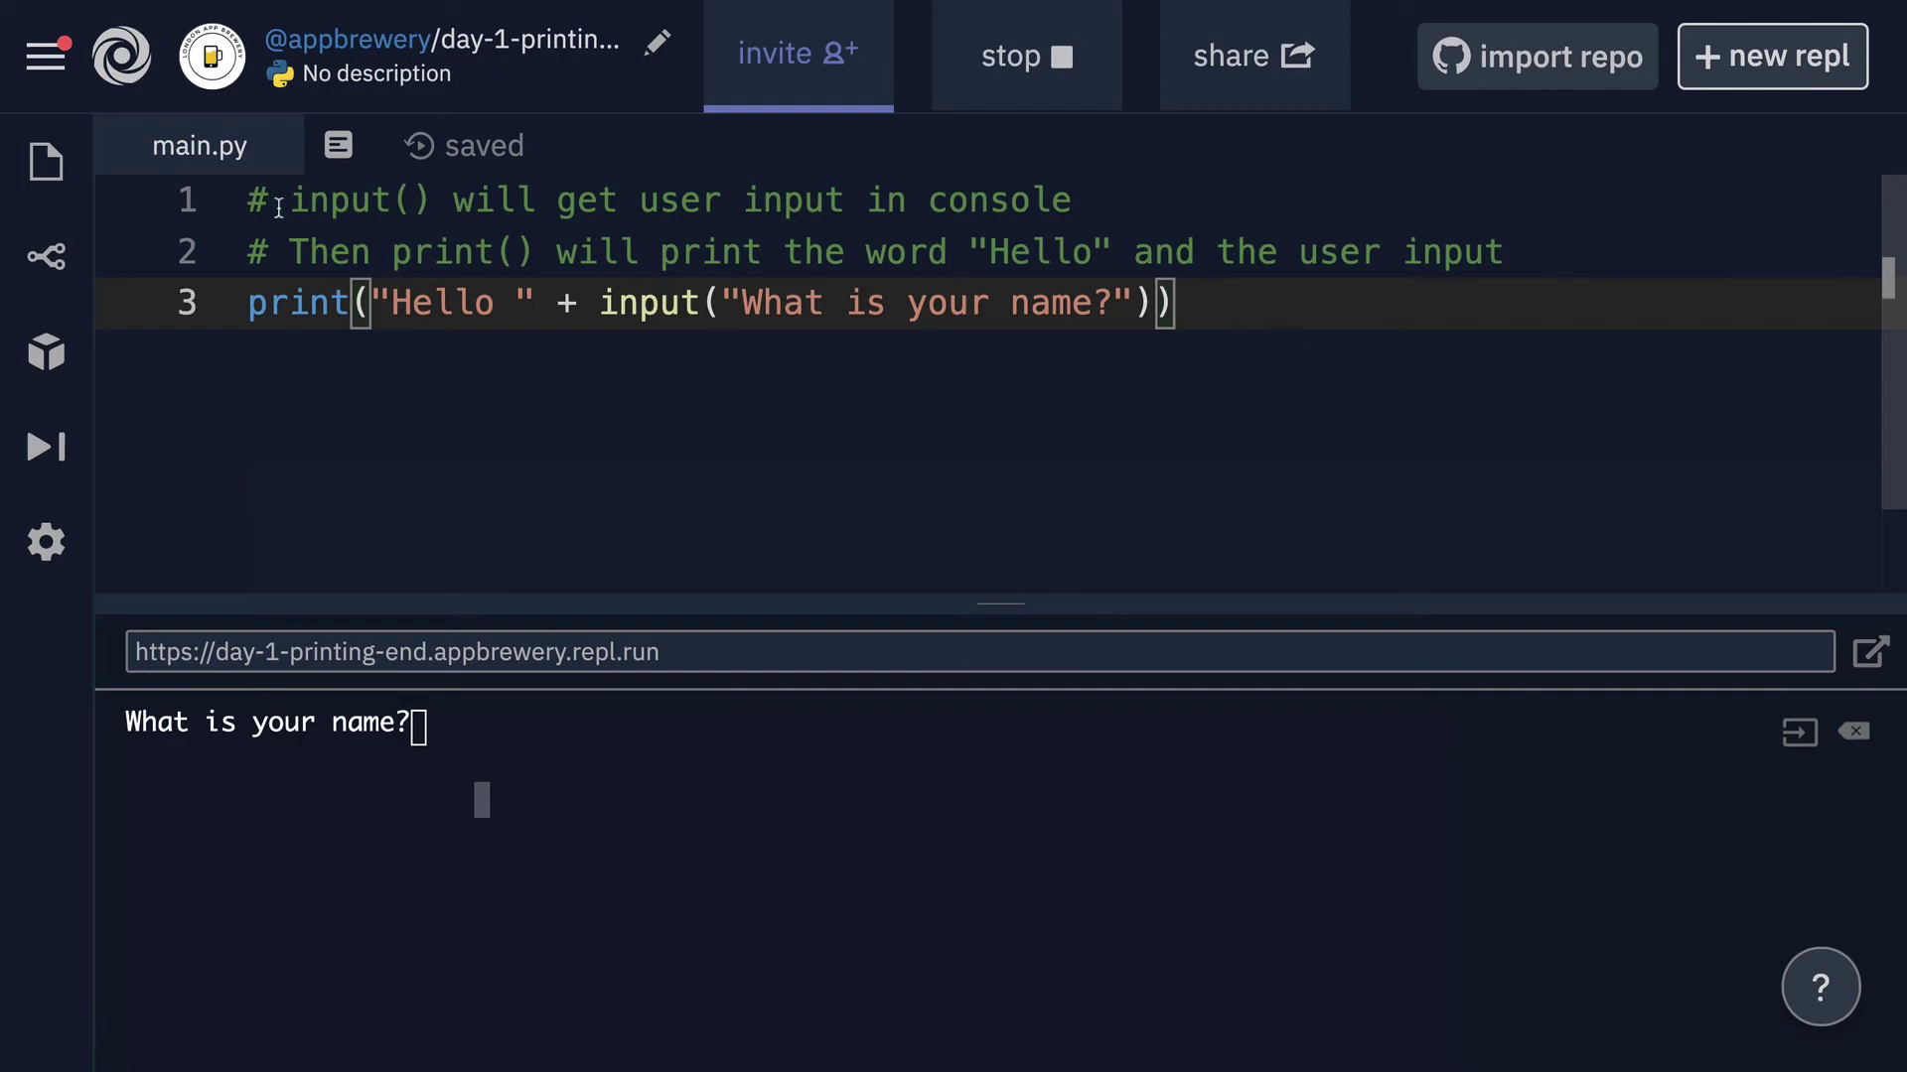
{"action": "left_click_drag", "start_coordinate": [248, 202], "coordinate": [265, 205]}
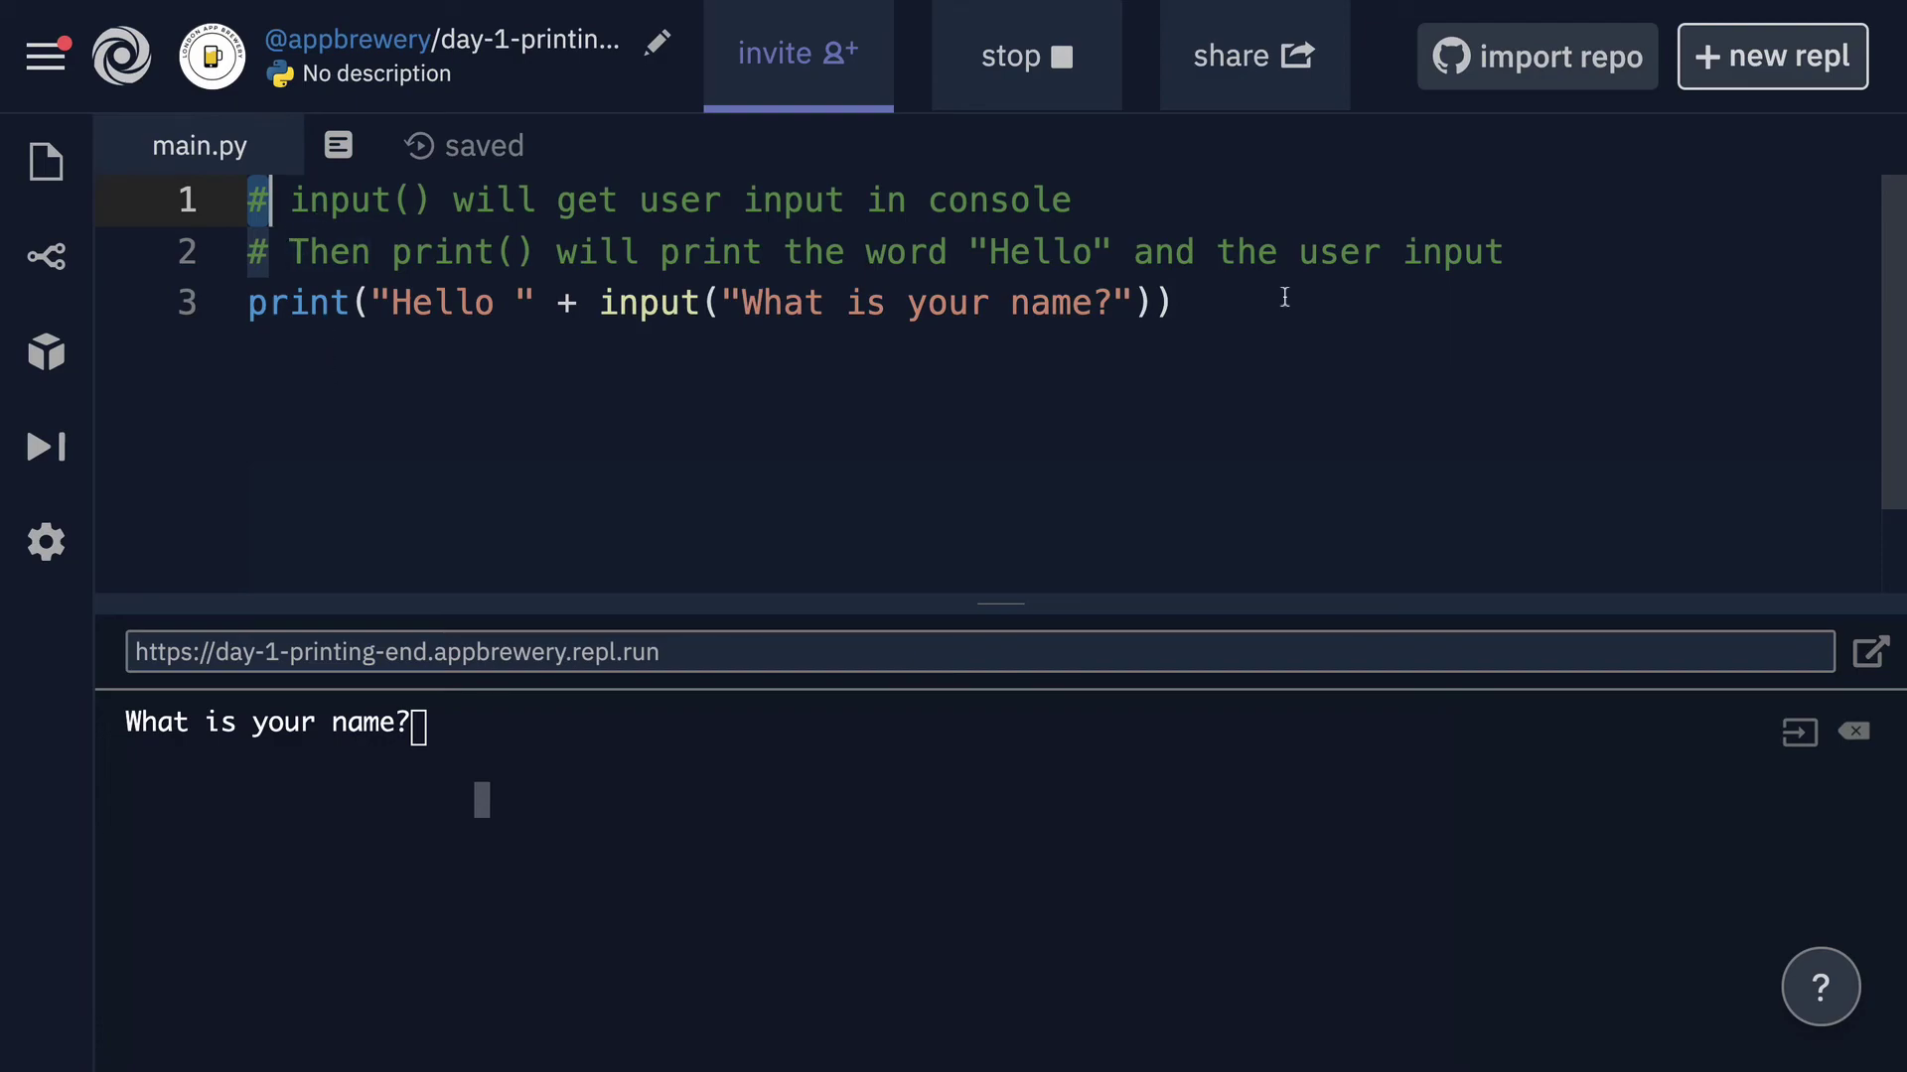
{"action": "left_click_drag", "start_coordinate": [1281, 299], "coordinate": [250, 303]}
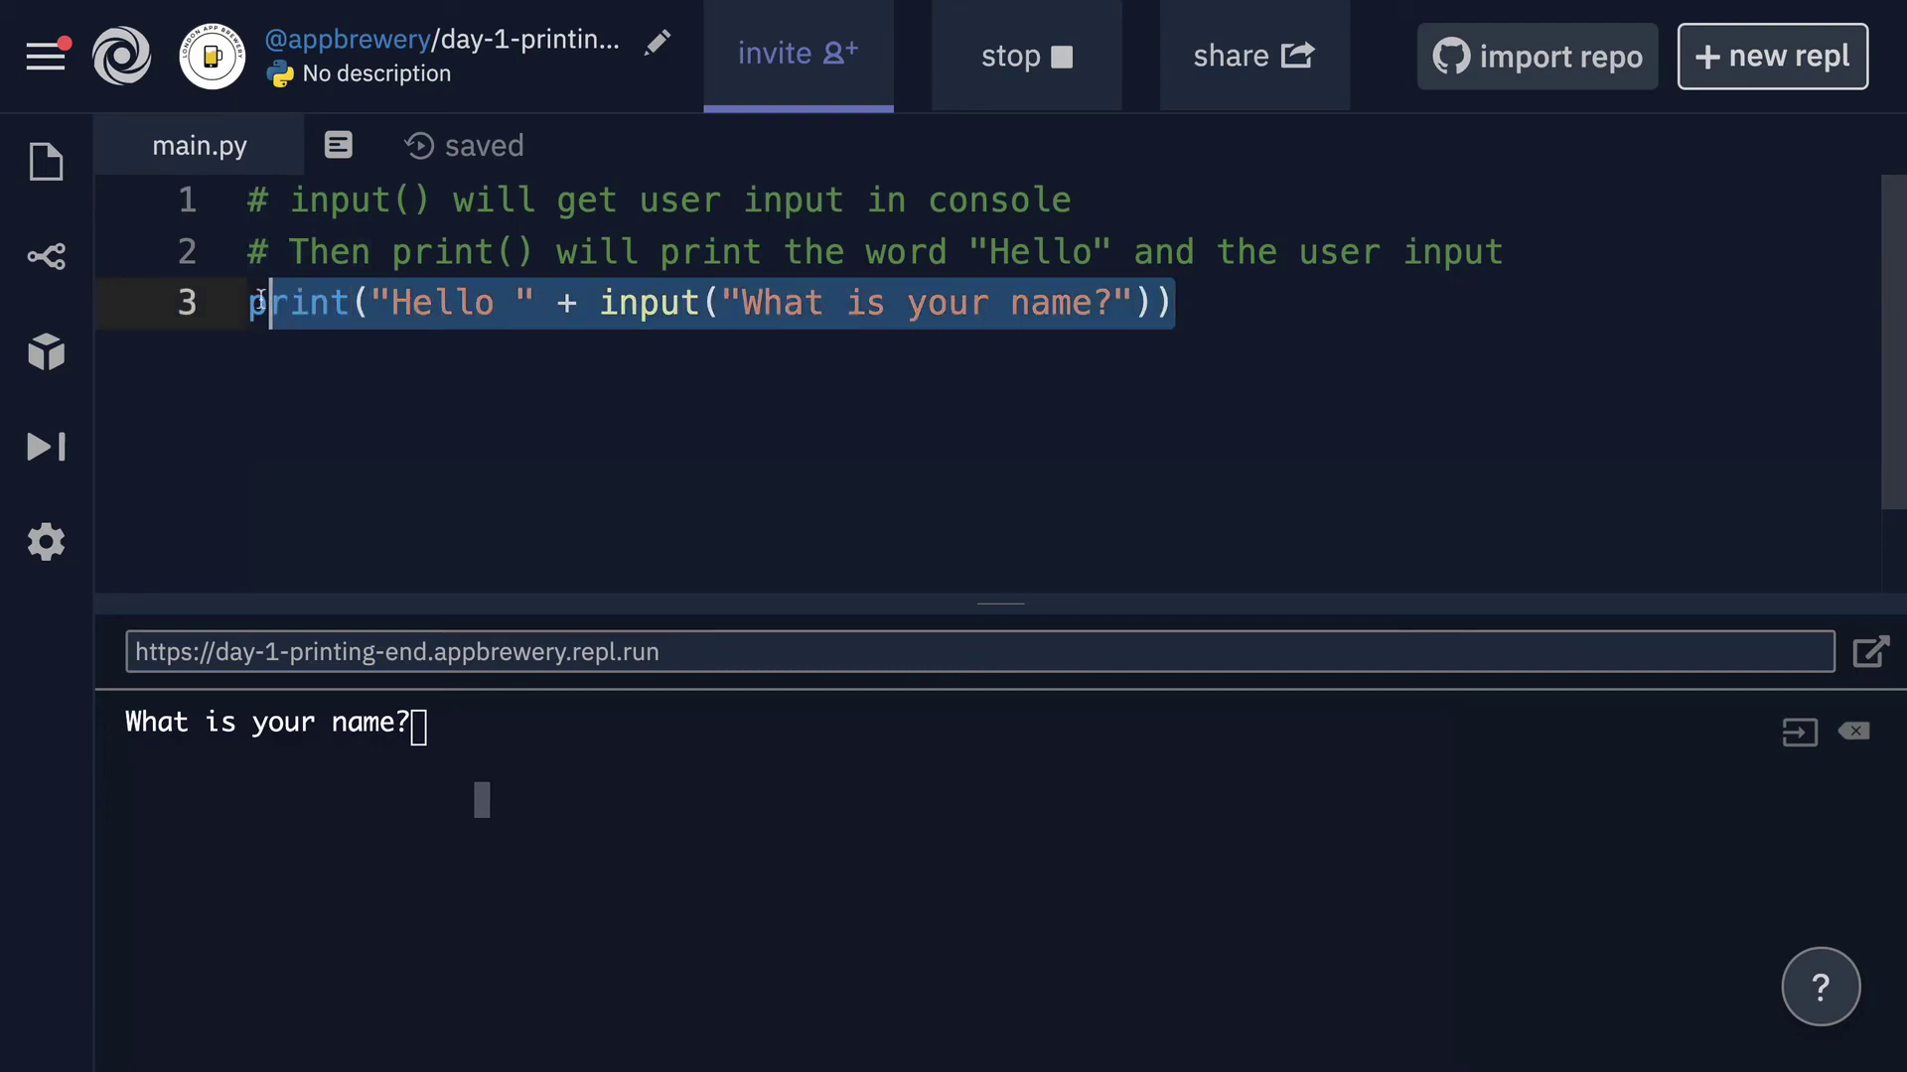
{"action": "left_click", "coordinate": [1315, 298]}
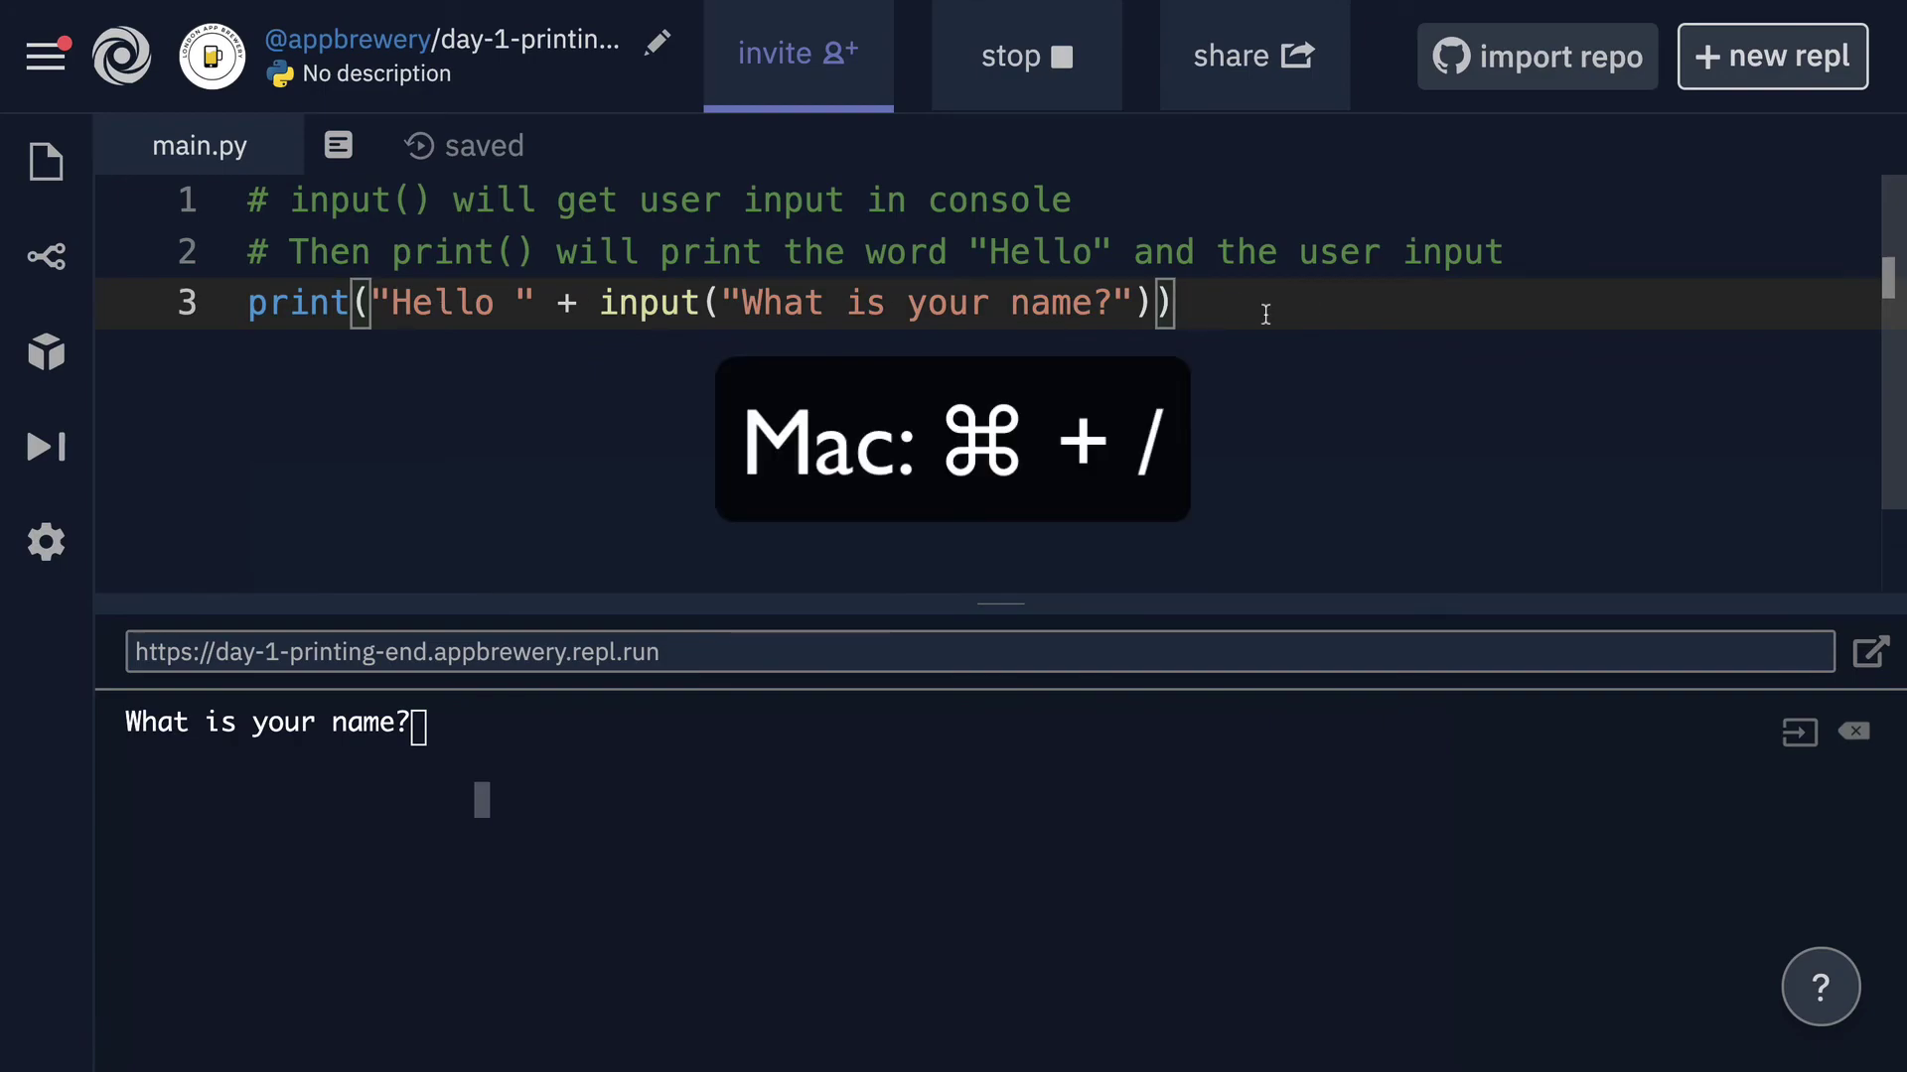
{"action": "key", "text": "ctrl+slash"}
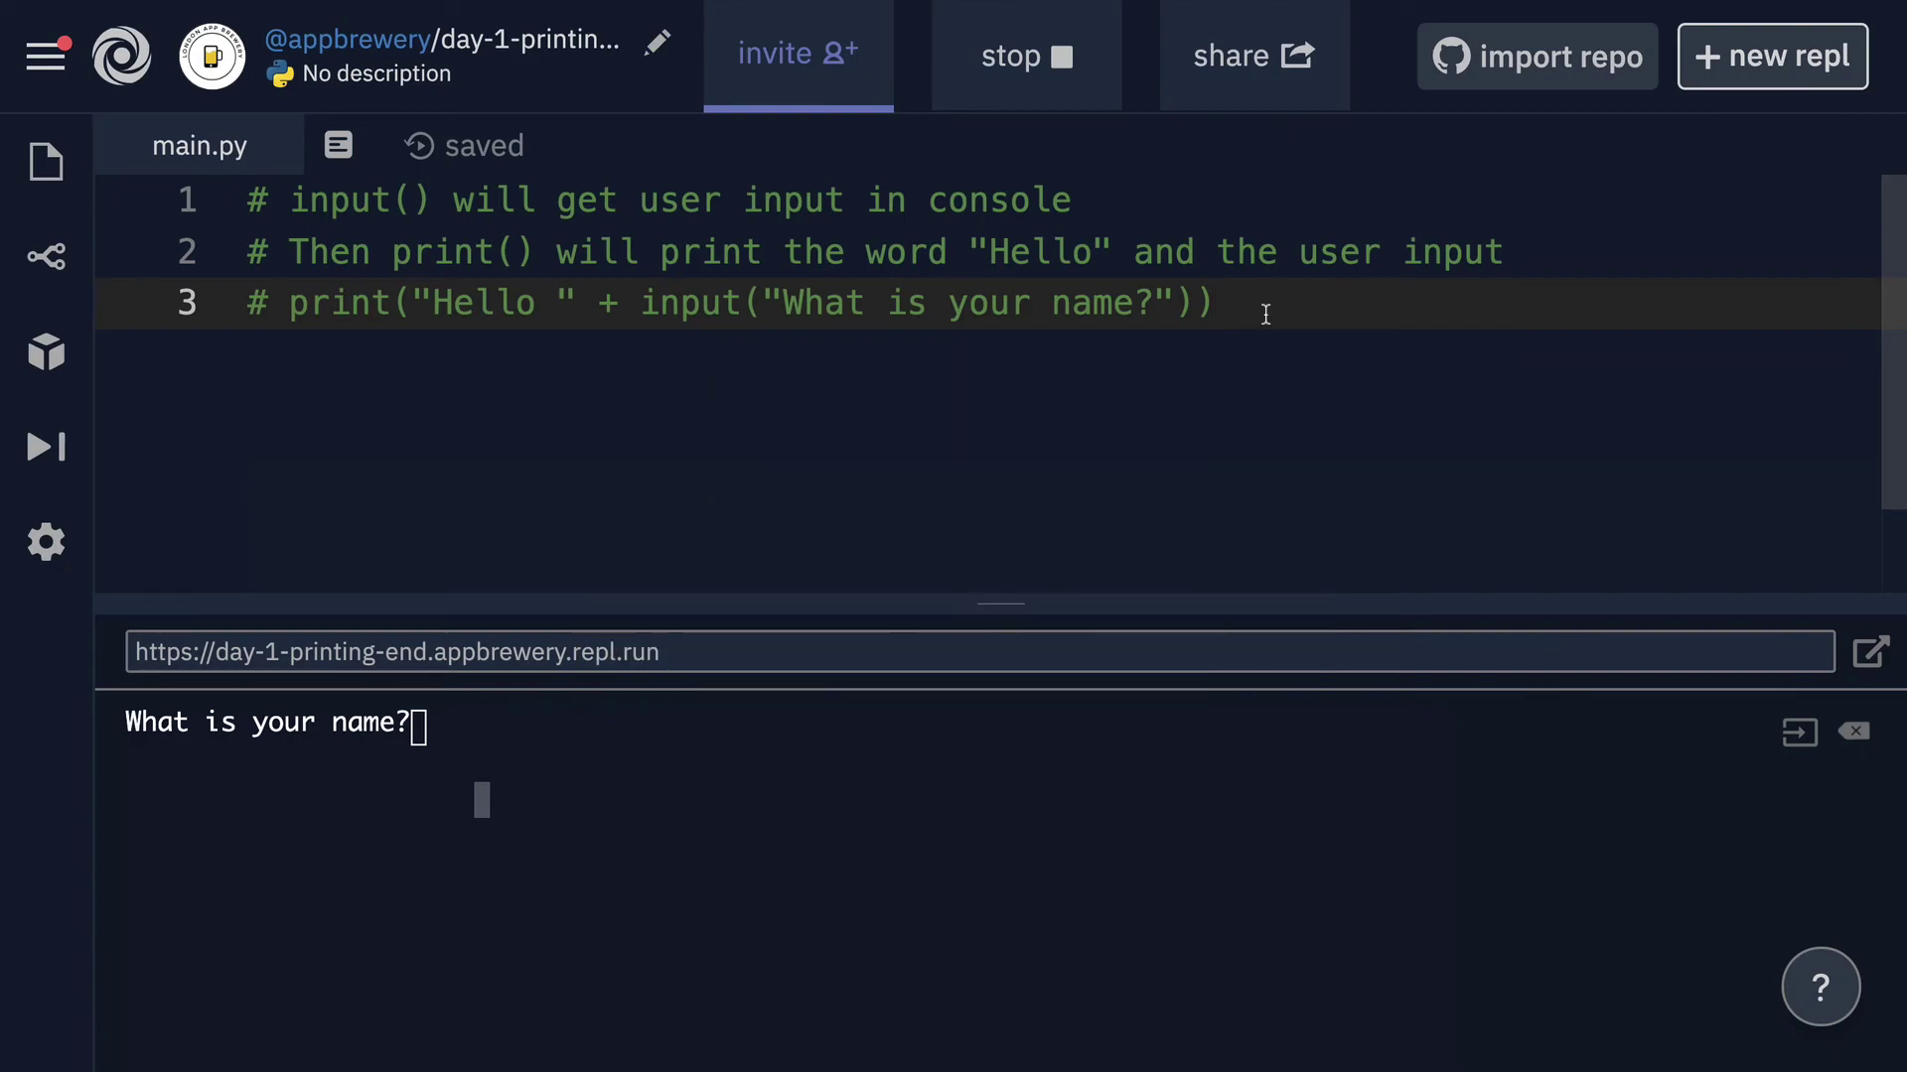
{"action": "key", "text": "ctrl+z"}
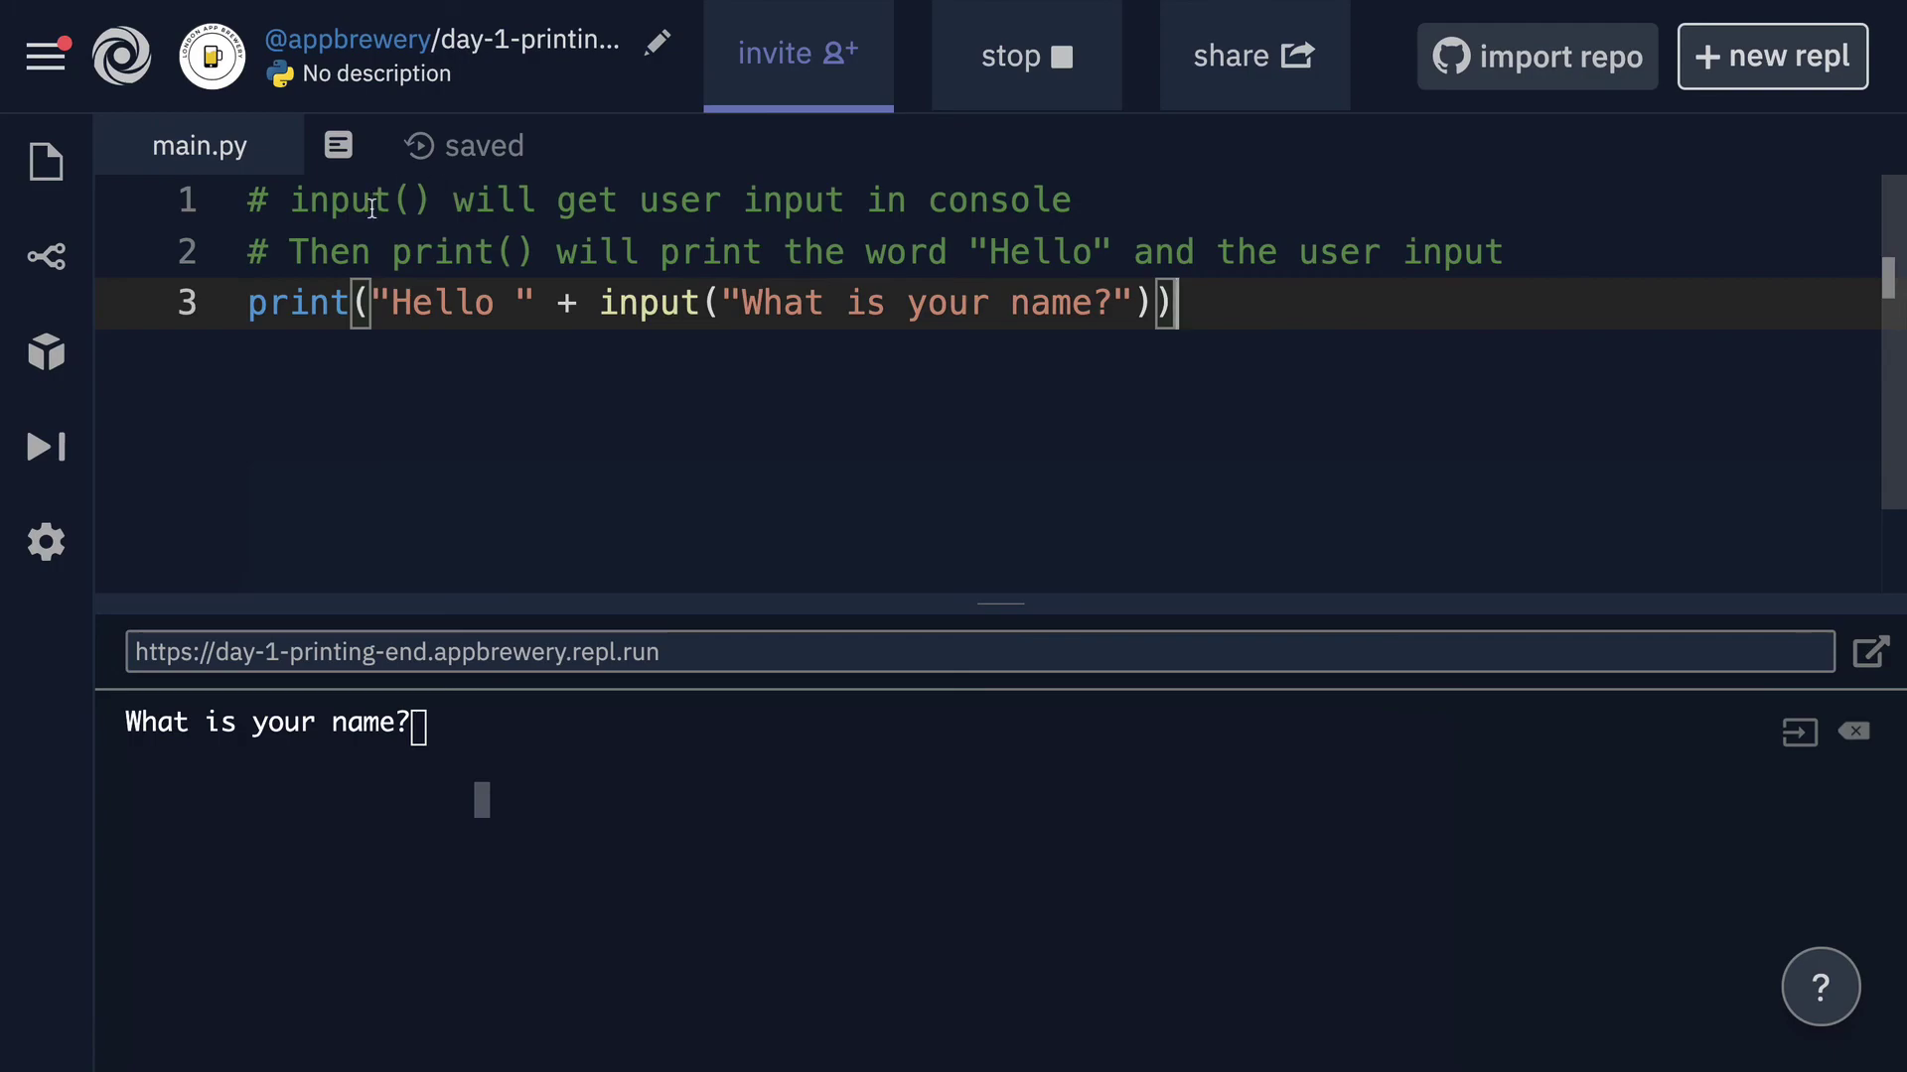
{"action": "mouse_move", "coordinate": [600, 302]}
{"action": "left_mouse_down"}
{"action": "mouse_move", "coordinate": [1135, 304]}
{"action": "mouse_move", "coordinate": [247, 310]}
{"action": "left_mouse_up"}
{"action": "left_click", "coordinate": [745, 378]}
{"action": "left_click", "coordinate": [670, 303]}
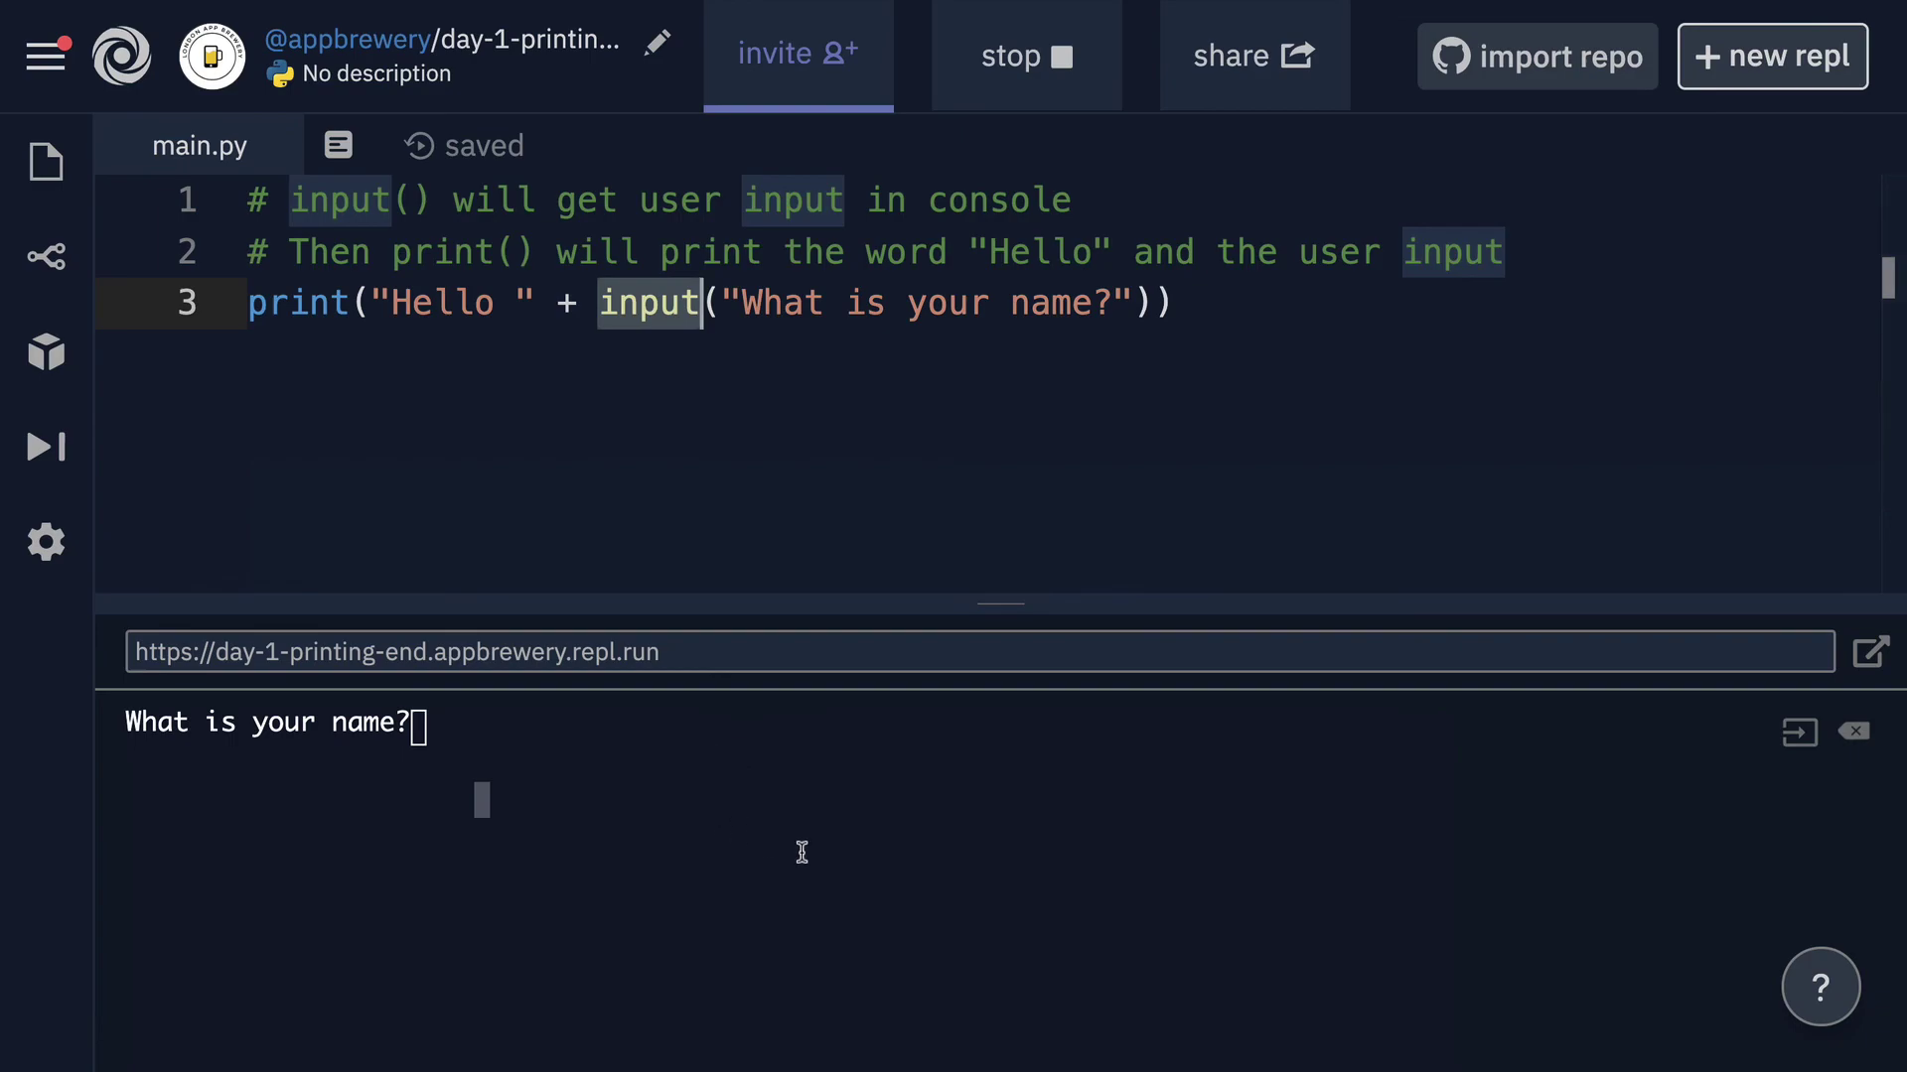
{"action": "left_click", "coordinate": [1153, 443]}
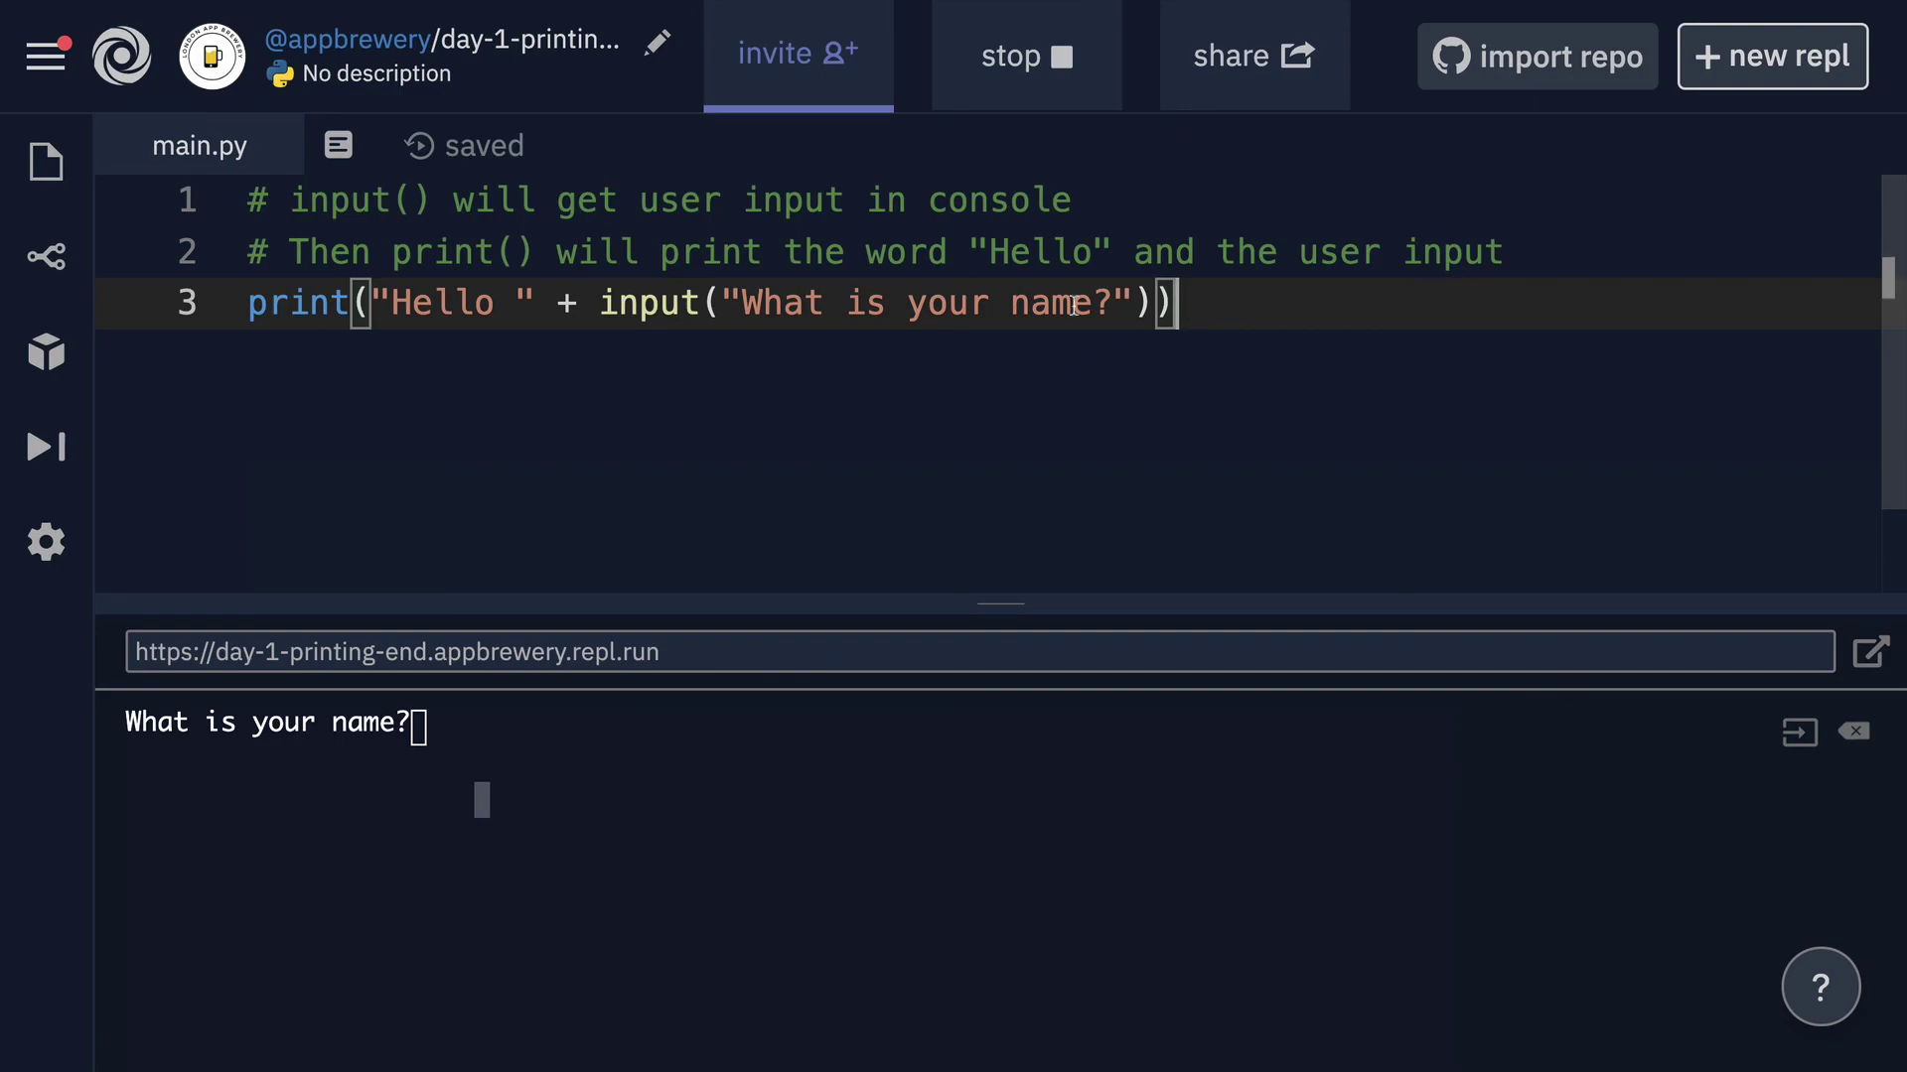
{"action": "left_click_drag", "start_coordinate": [257, 333], "coordinate": [242, 314]}
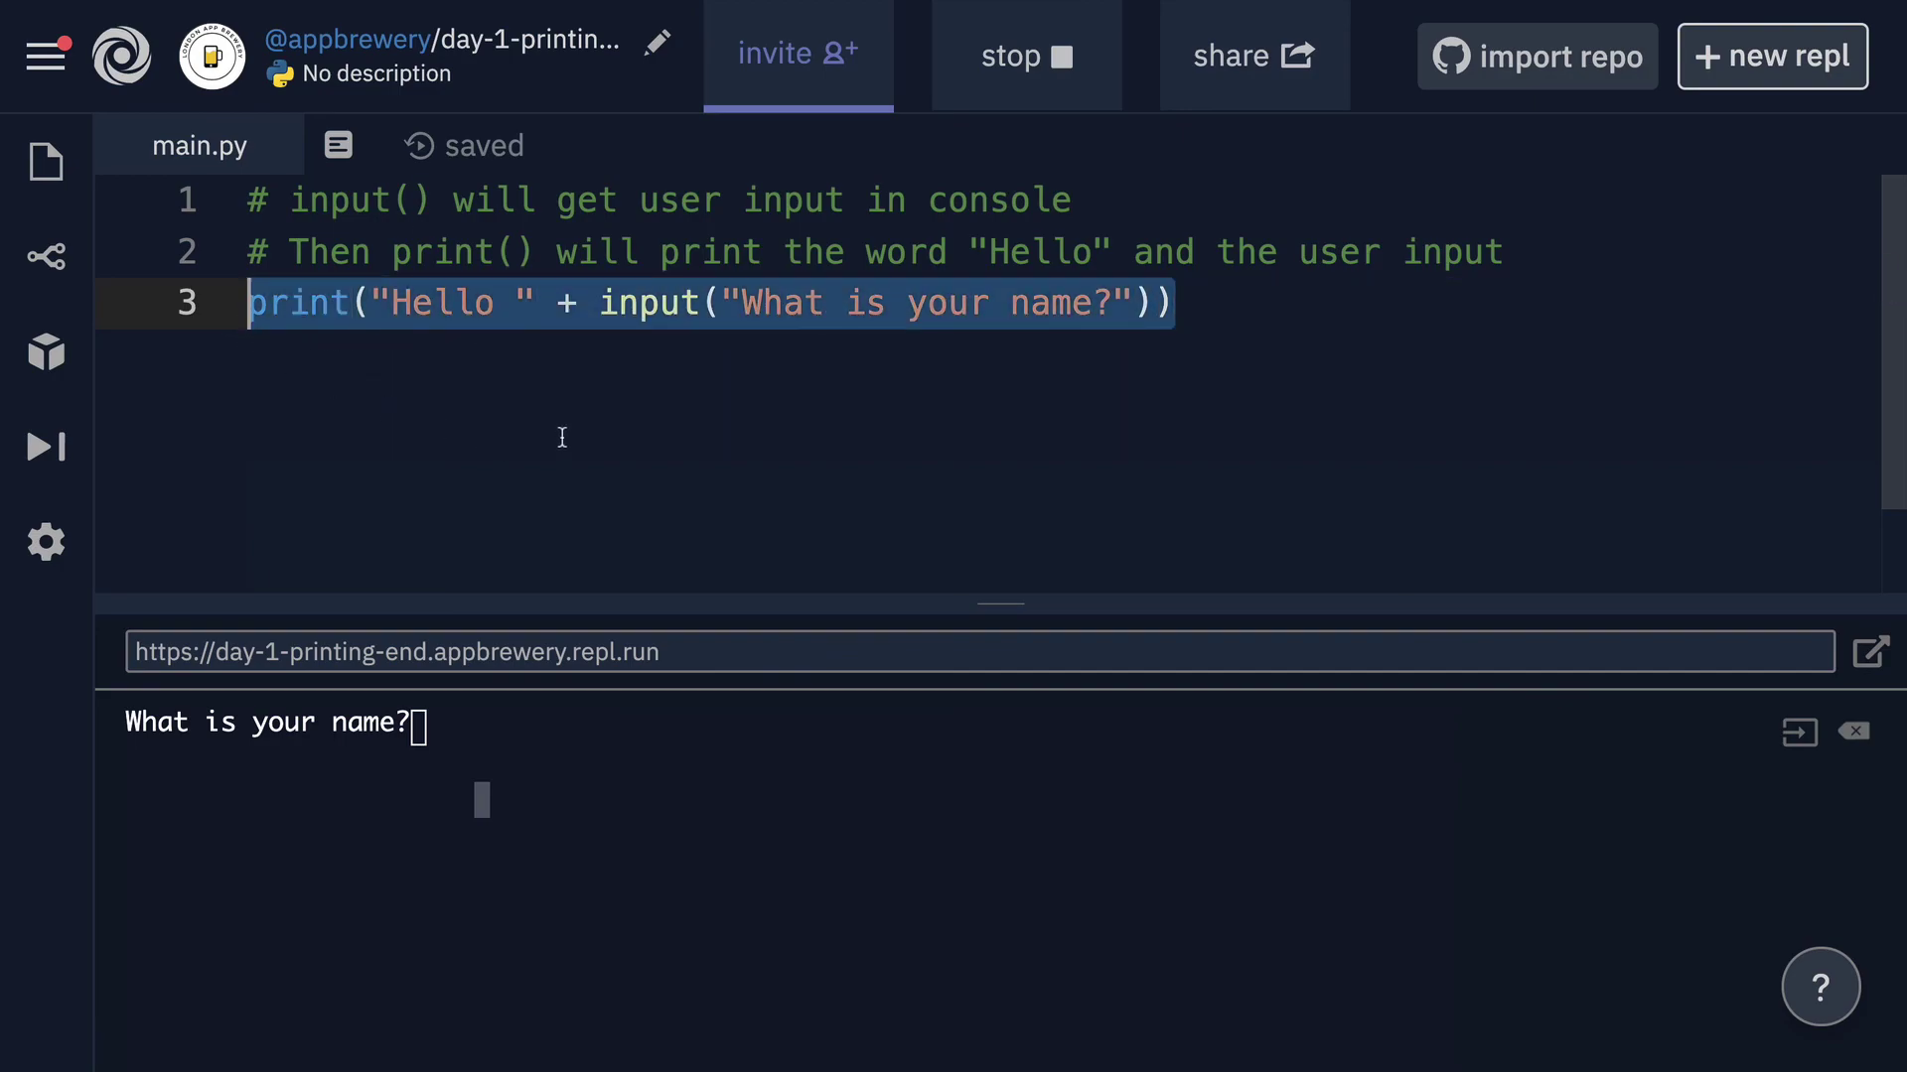